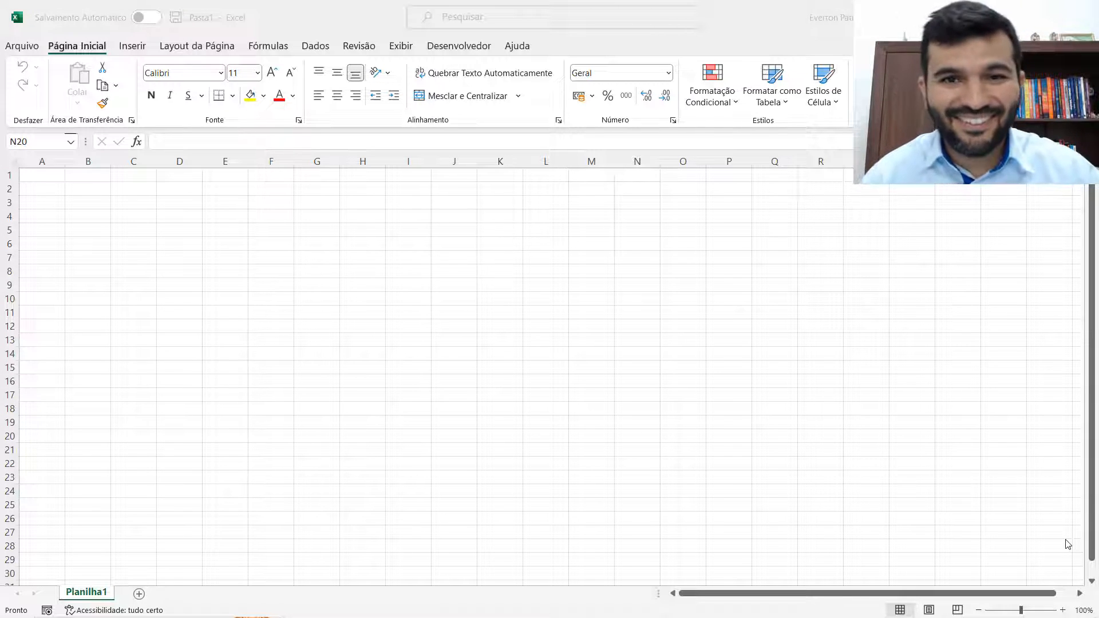
Enter the years 2018, 2019, 2020 and 2021 as column headers in cells B1 to E1
click(93, 178)
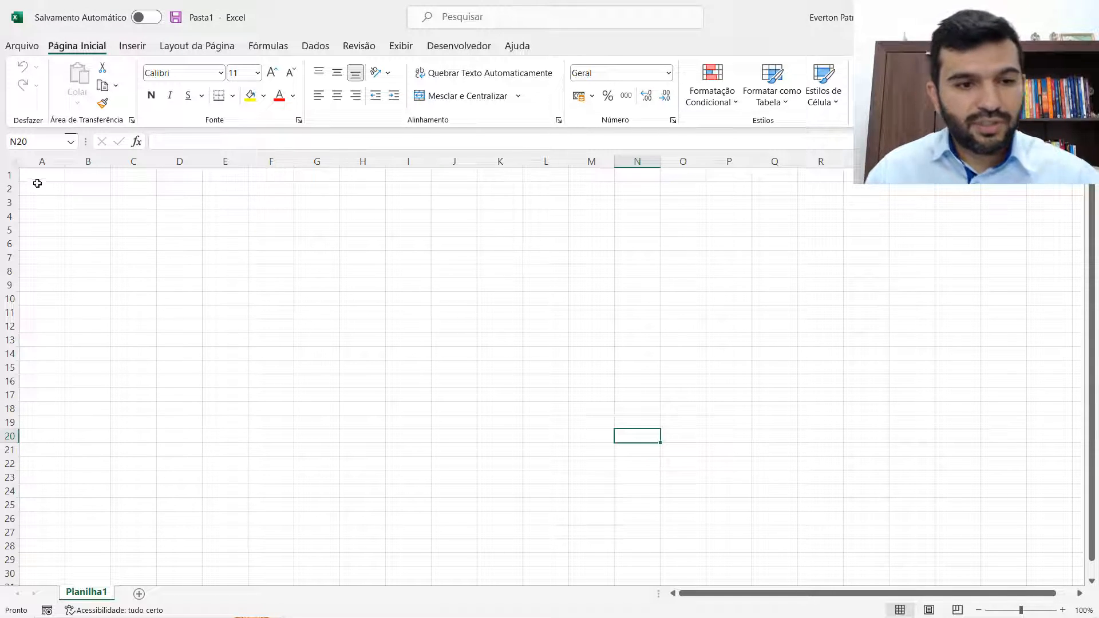
click(95, 164)
click(99, 175)
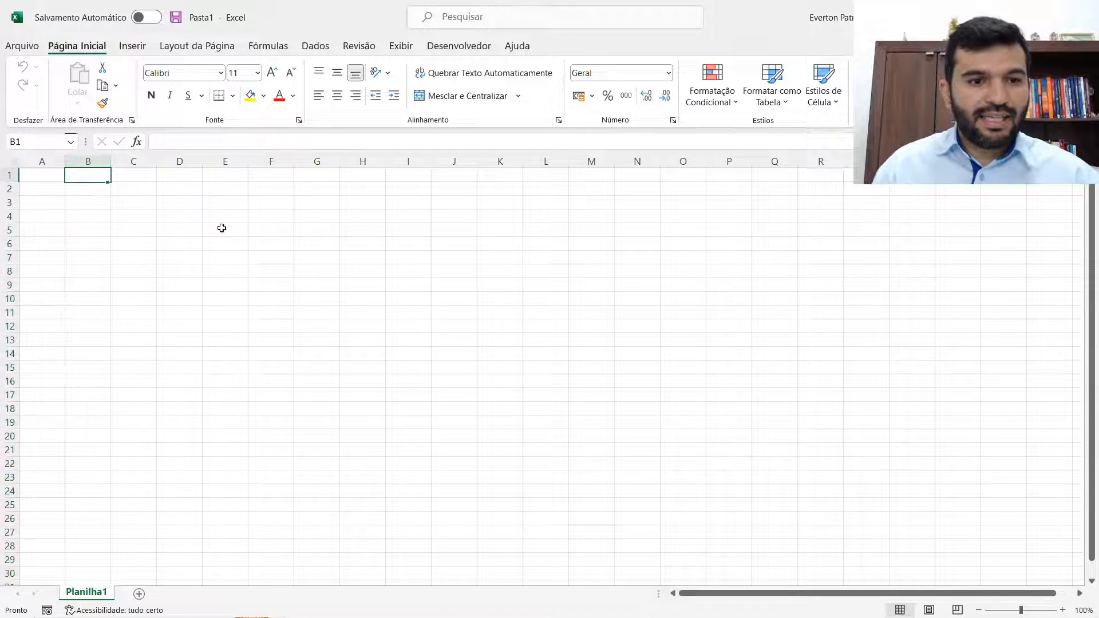
text(2018)
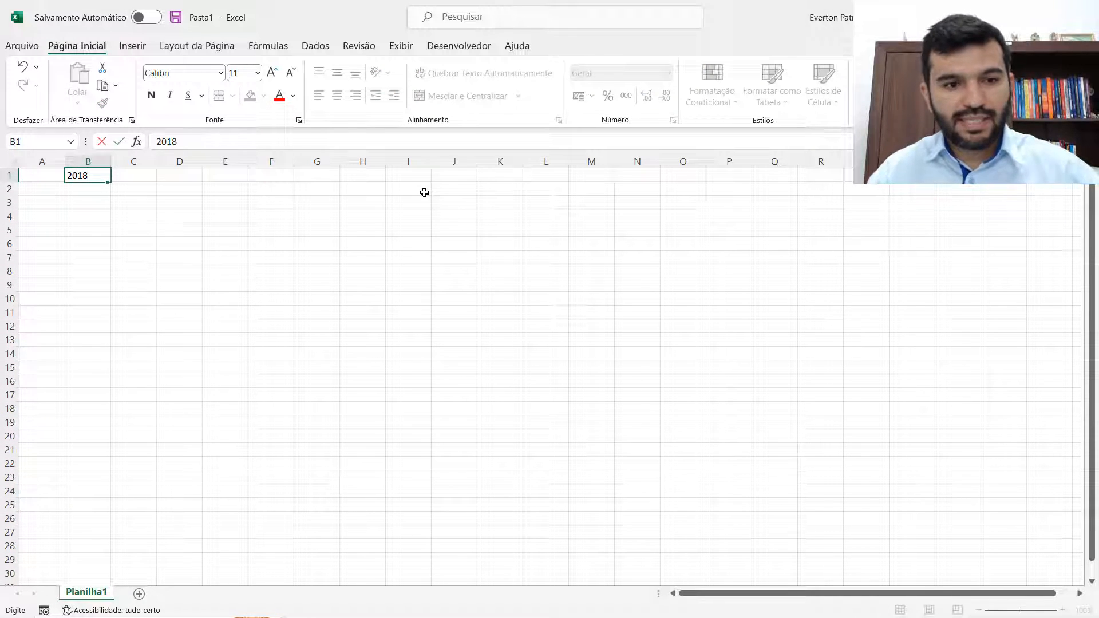
key(Tab)
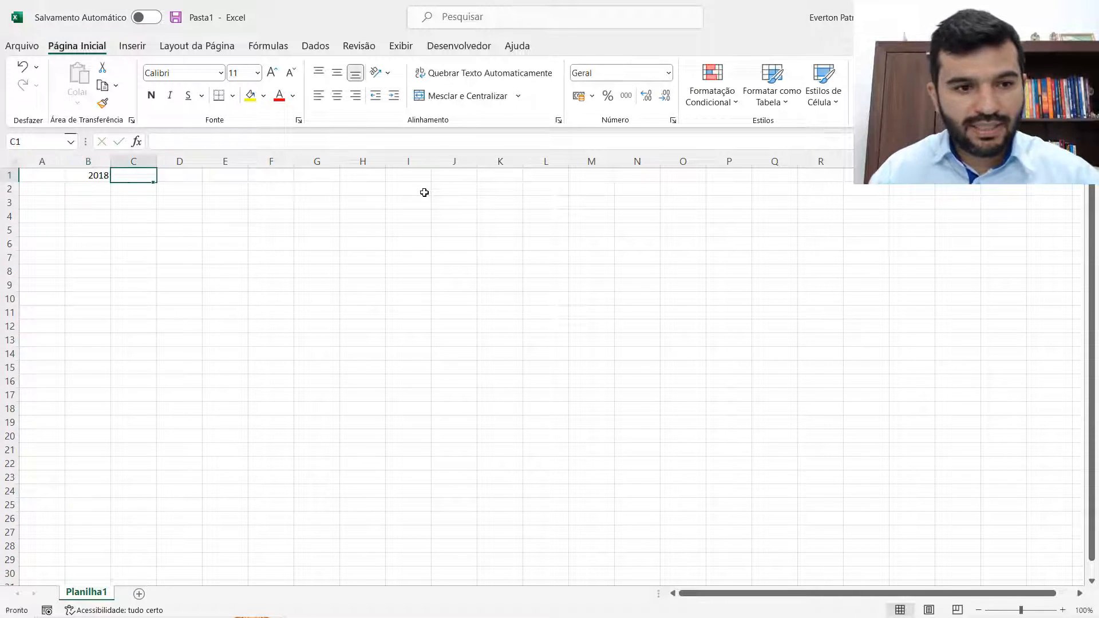
text(2019)
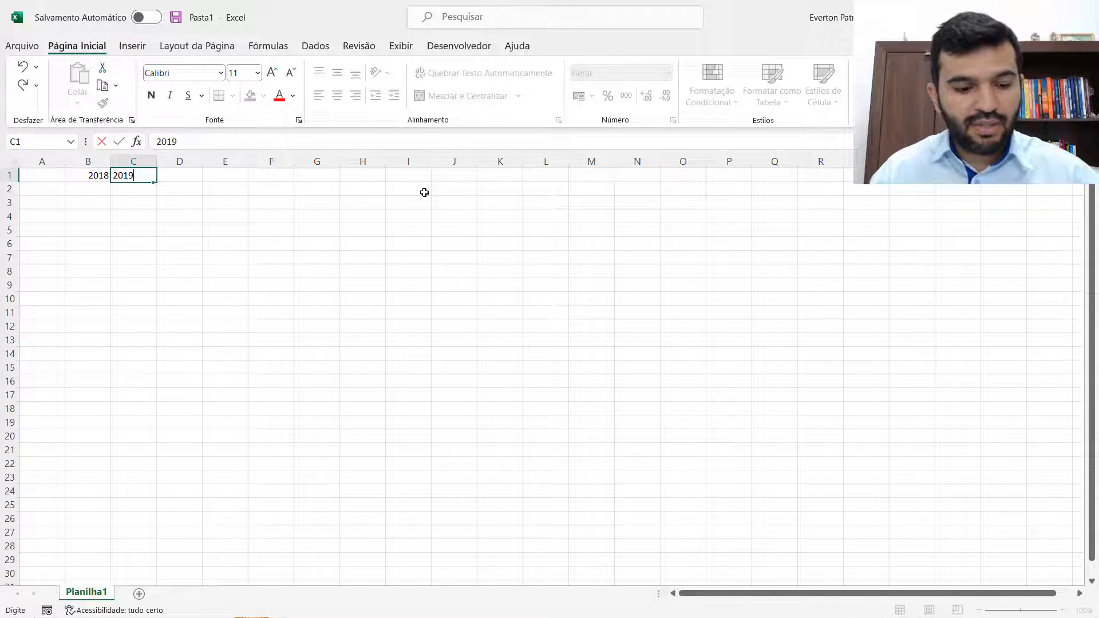
key(Tab)
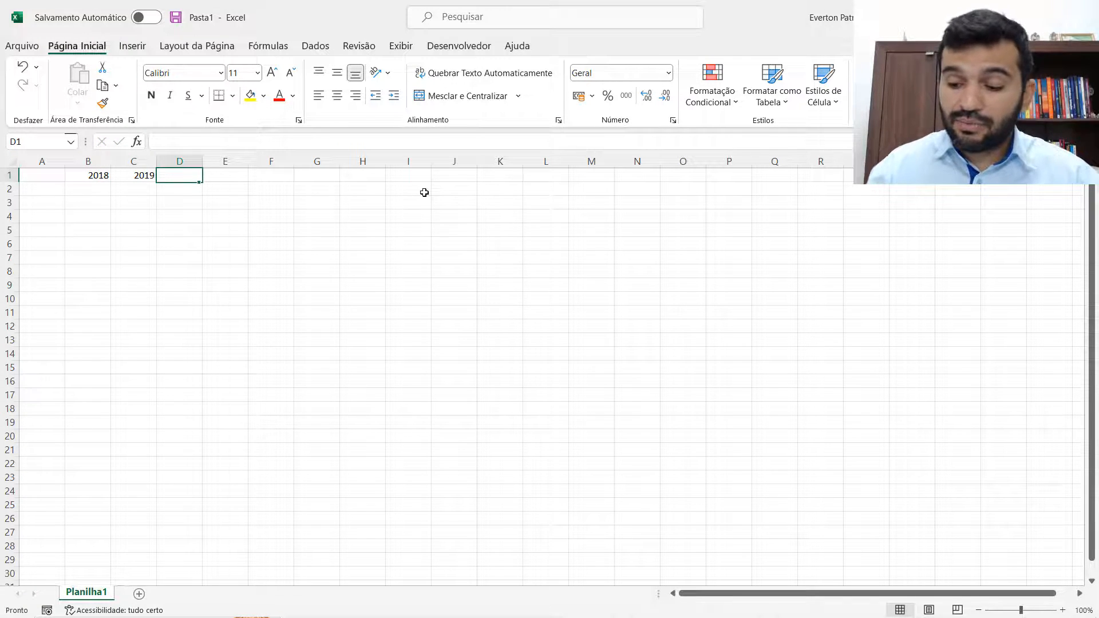
text(2020)
key(Tab)
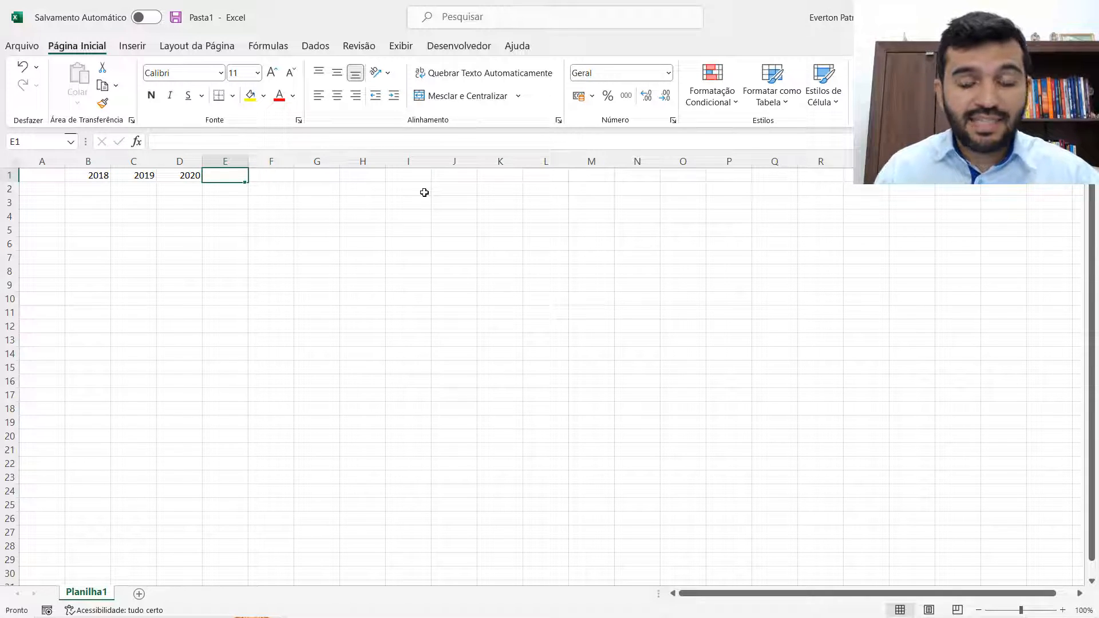
text(2021)
key(Return)
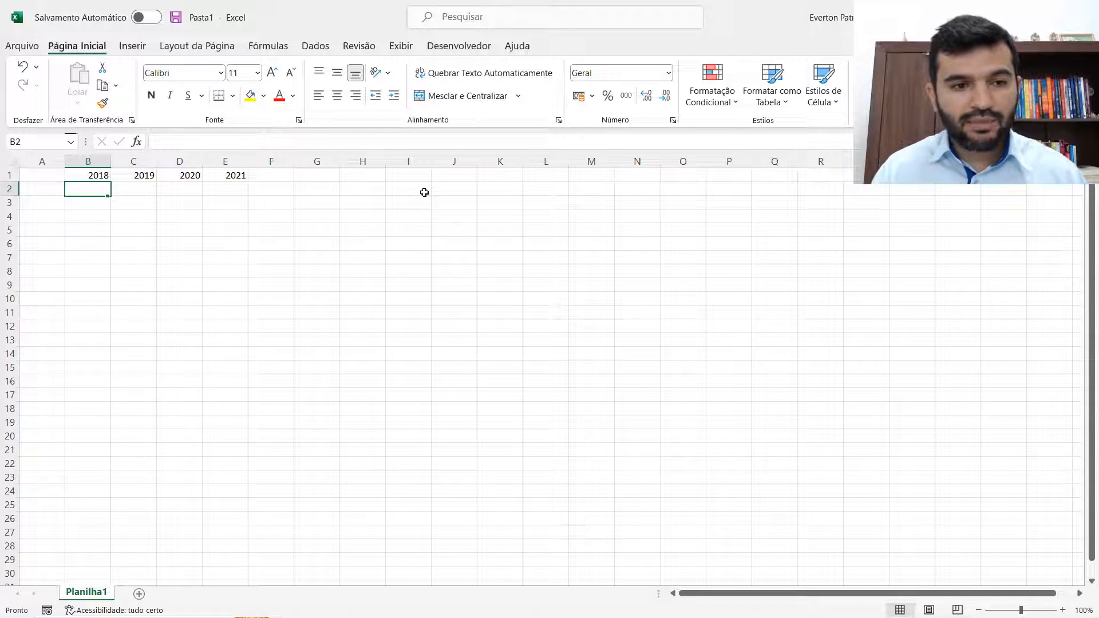
Enter the label TOTAL COMPRAS in cell A2 and widen column A to fit it
key(Left)
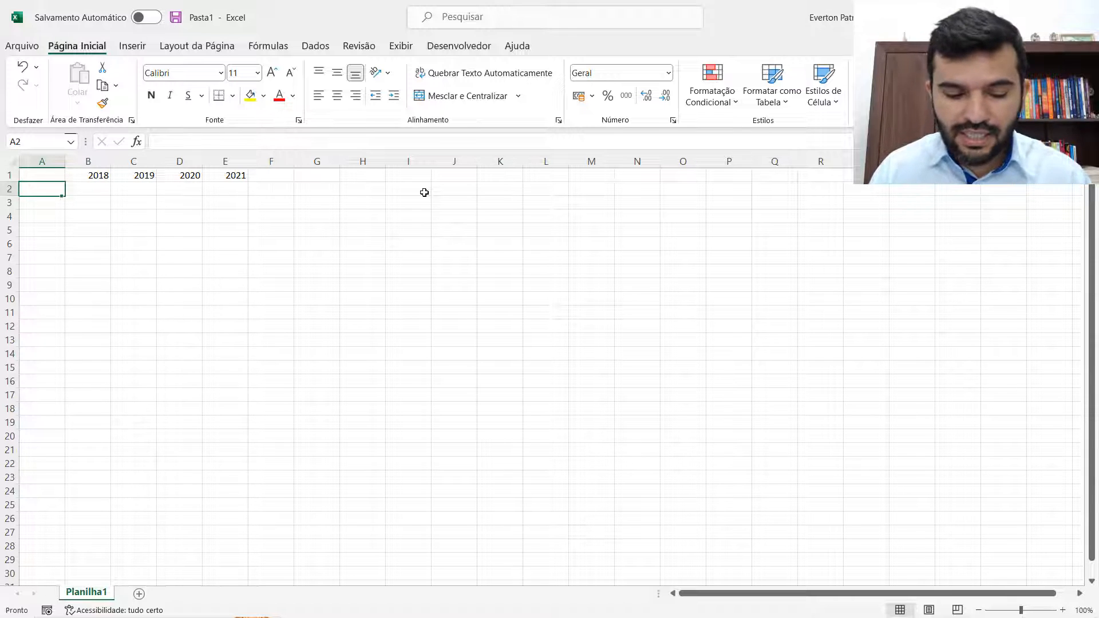
key(Caps_Lock)
text(TOTAL COMPMRAS)
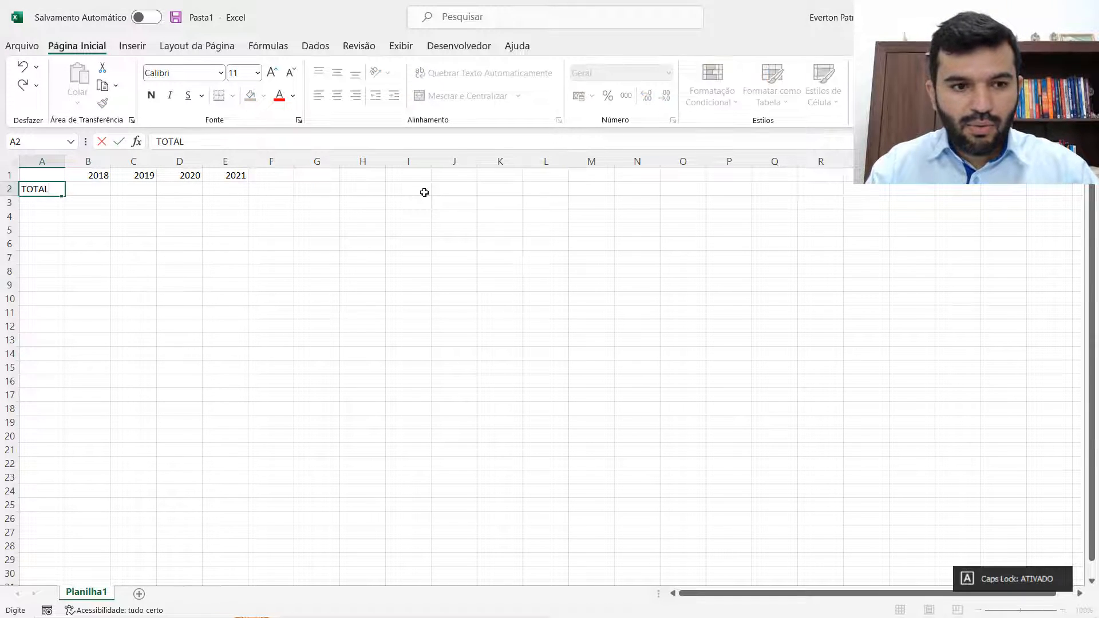
key(BackSpace)
key(BackSpace)
key(BackSpace)
key(BackSpace)
key(BackSpace)
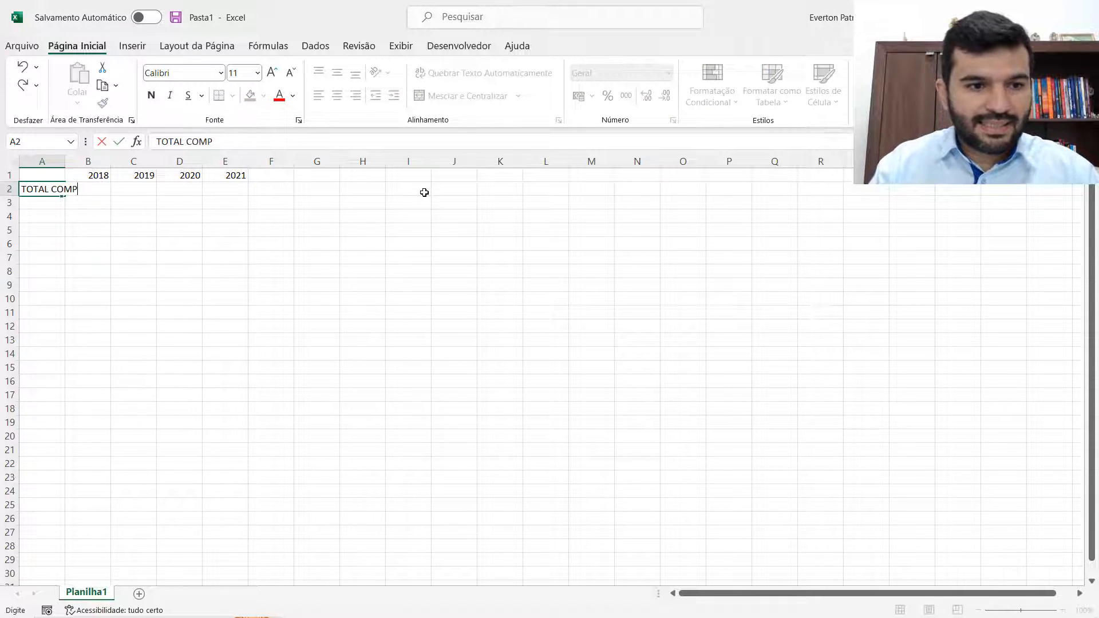
text(R)
key(BackSpace)
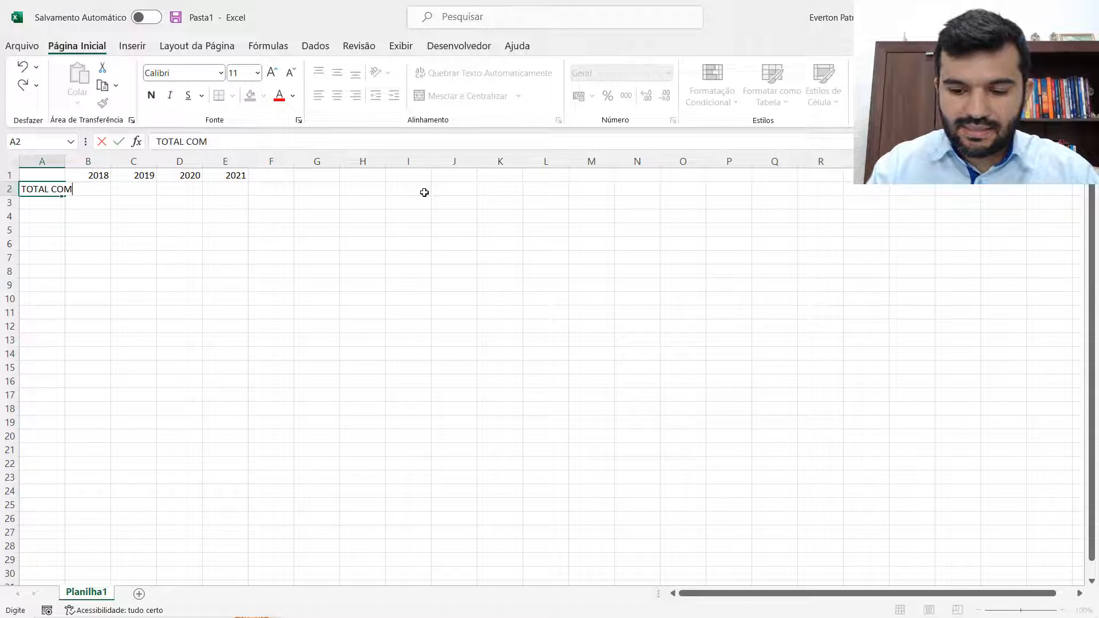
text(PRAS)
key(Return)
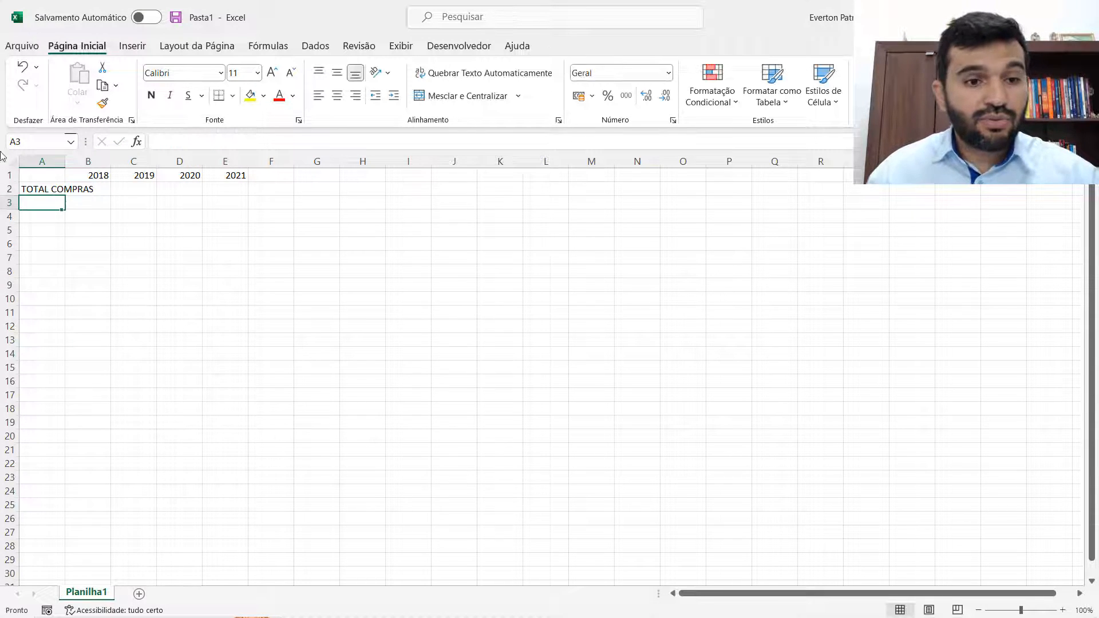
double_click(64, 161)
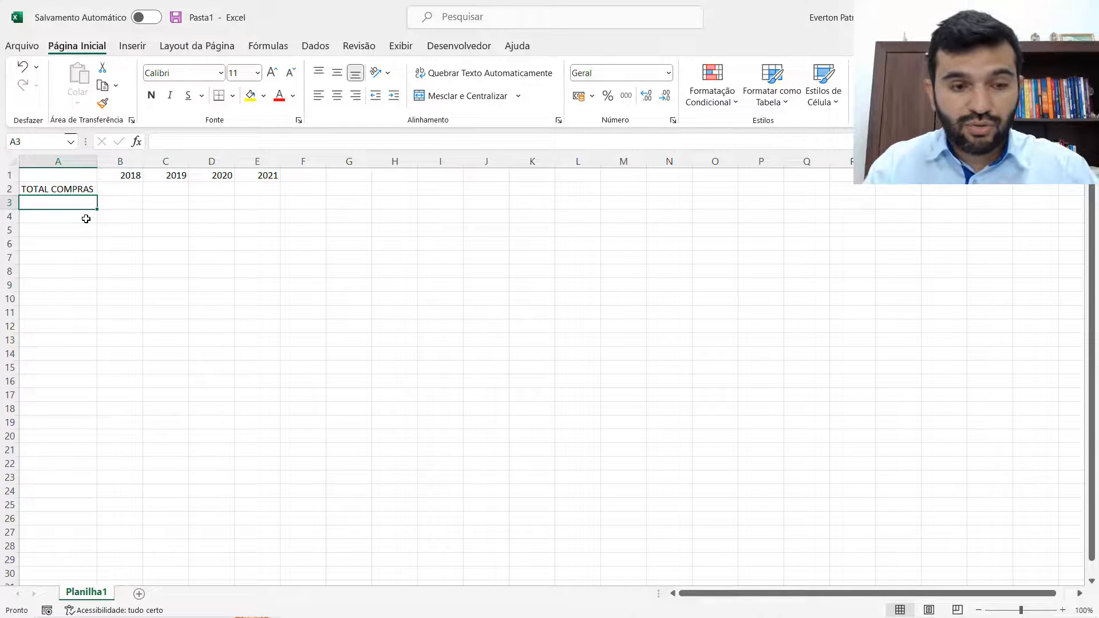
Enter the row labels TOTAL VENDAS in cell A3 and TOTAL VENDAS ESPERADAS in cell A4
text(TOTAL VENDAS)
key(Return)
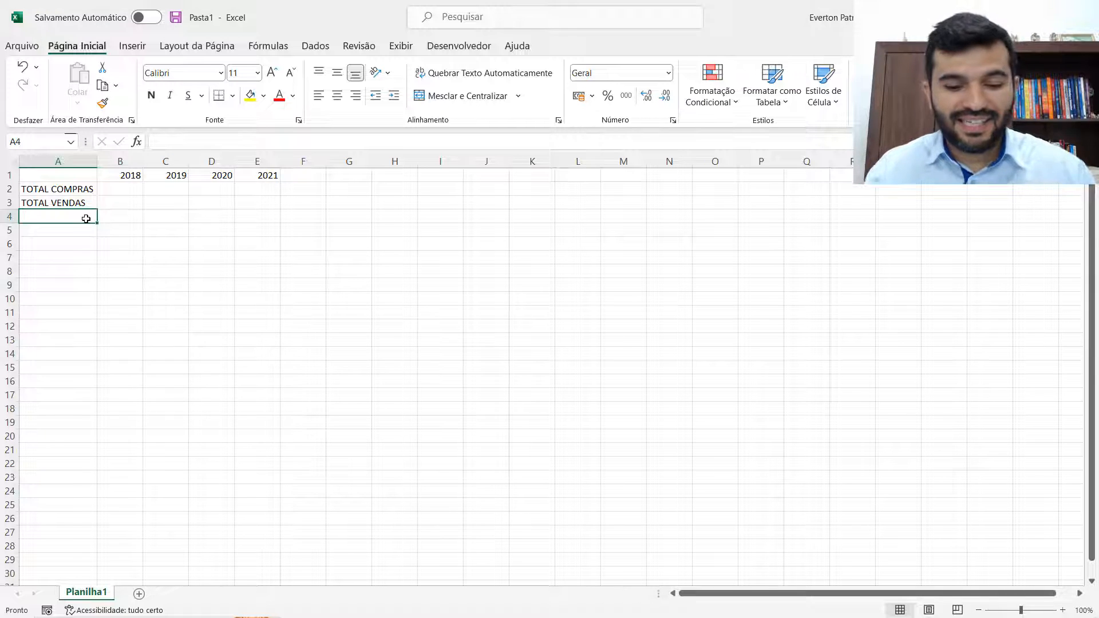
text(TOTAL VENNAD)
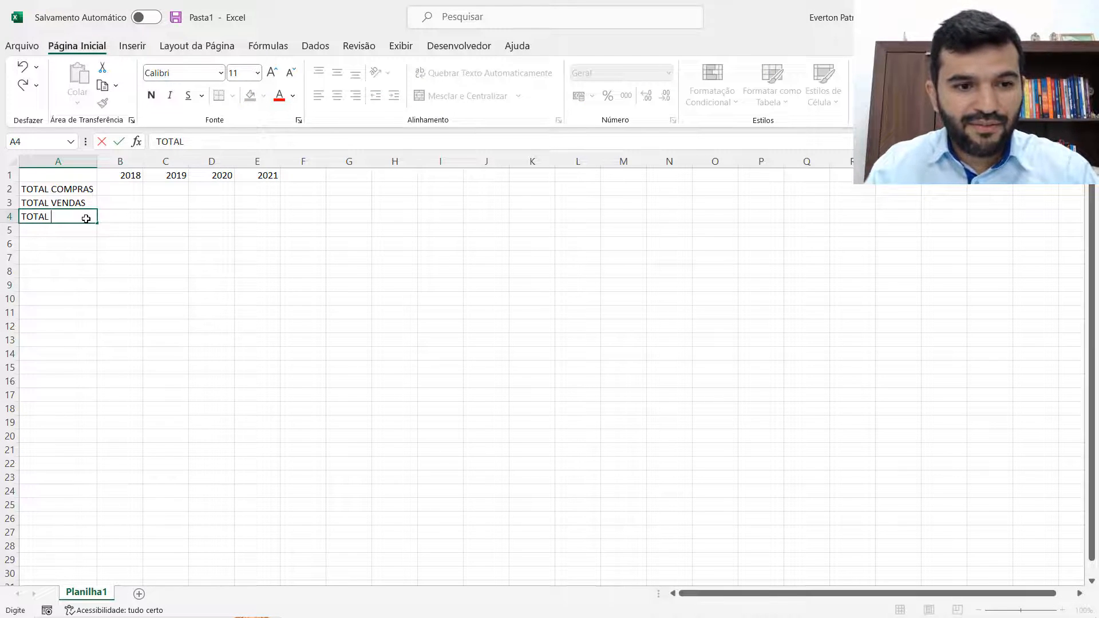
key(BackSpace)
key(BackSpace)
key(BackSpace)
text(DAS ES)
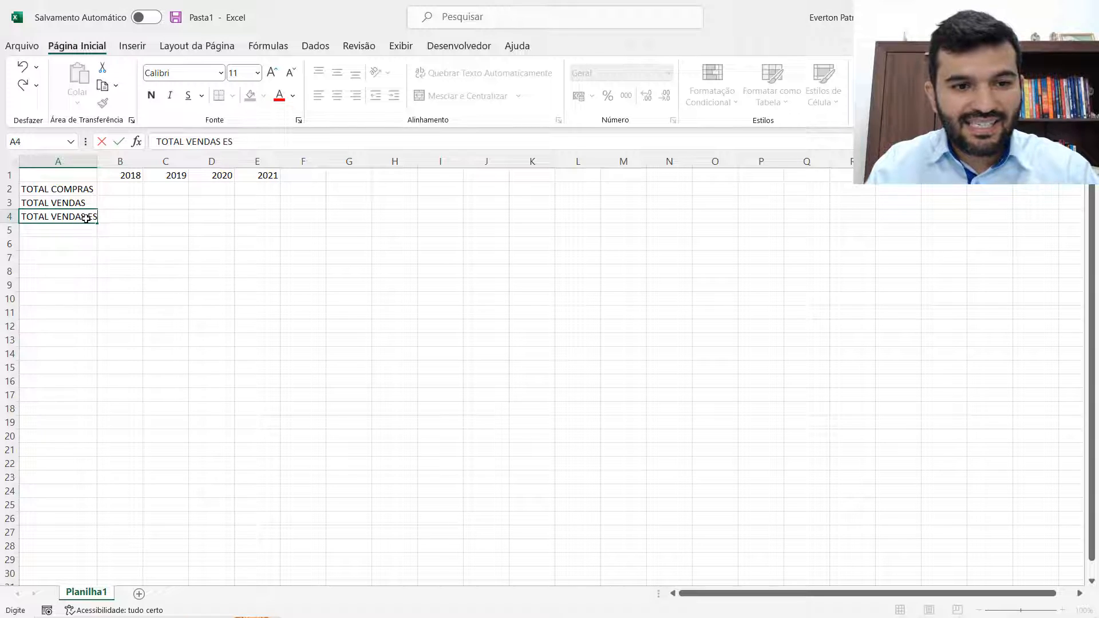
text(PERARAS)
key(BackSpace)
key(BackSpace)
key(BackSpace)
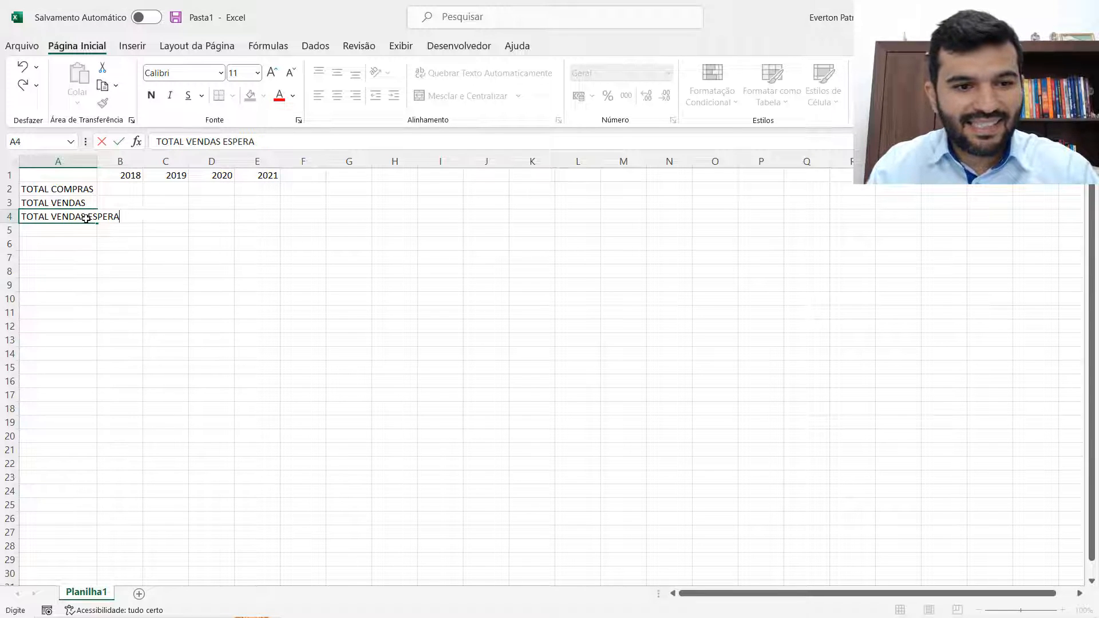
text(DAS)
key(Return)
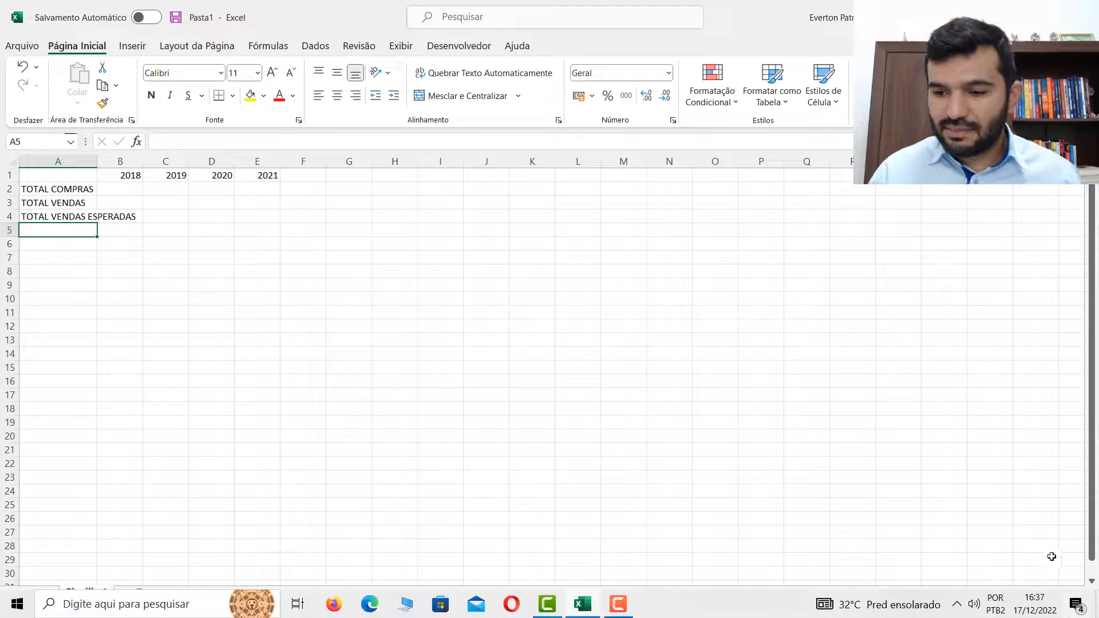
Review the year headers in B1:E1 and the row labels in A2:A4
click(1063, 610)
click(1063, 610)
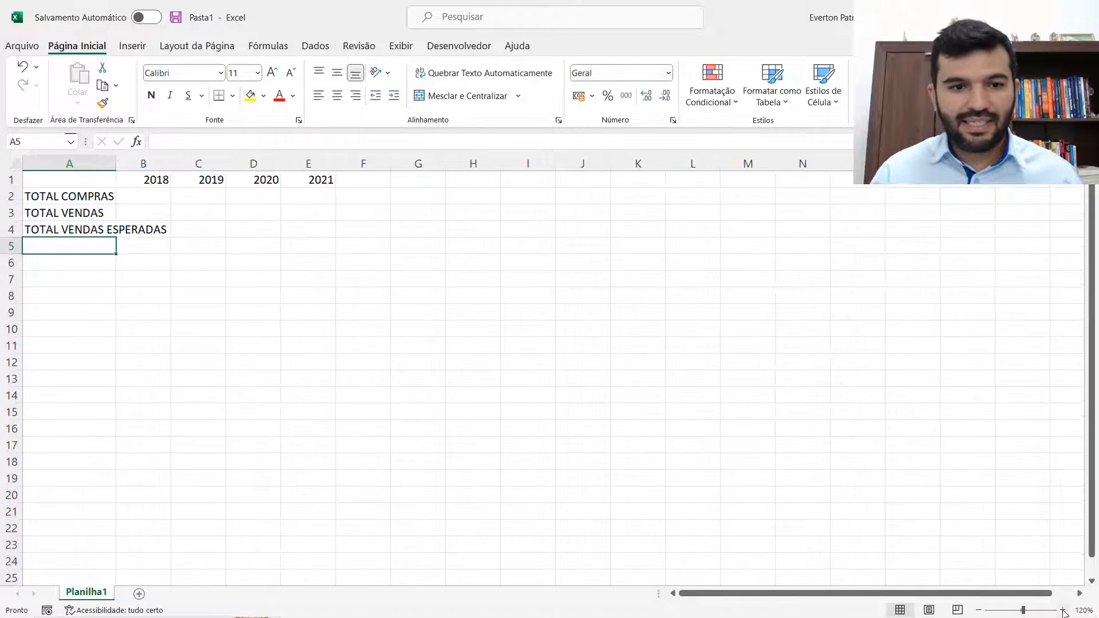
click(1063, 610)
click(1063, 610)
click(1063, 610)
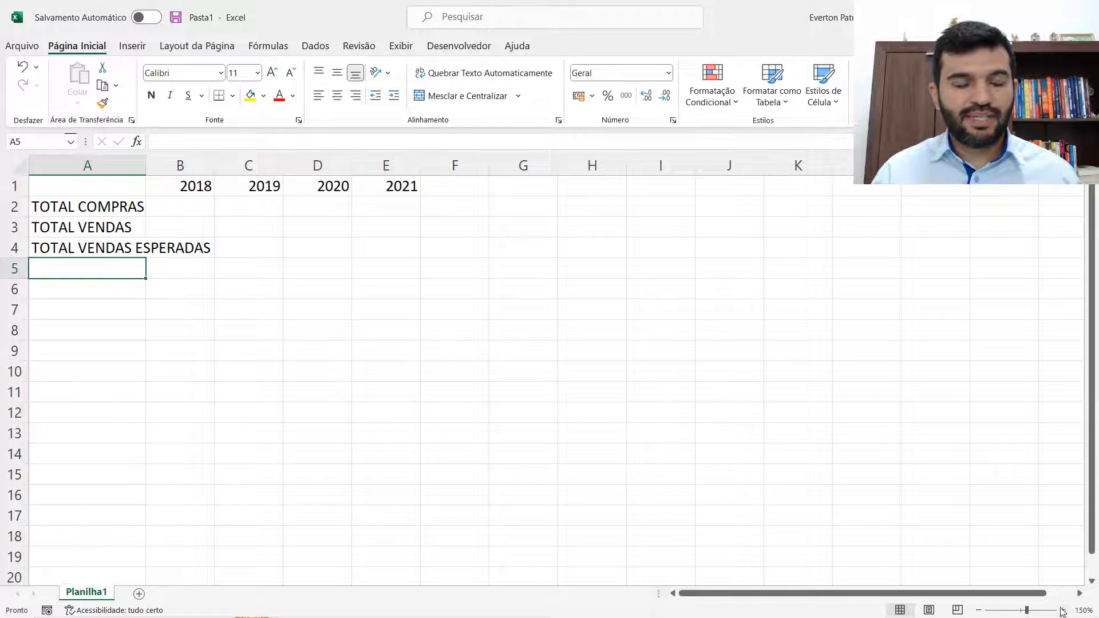
click(201, 186)
click(265, 186)
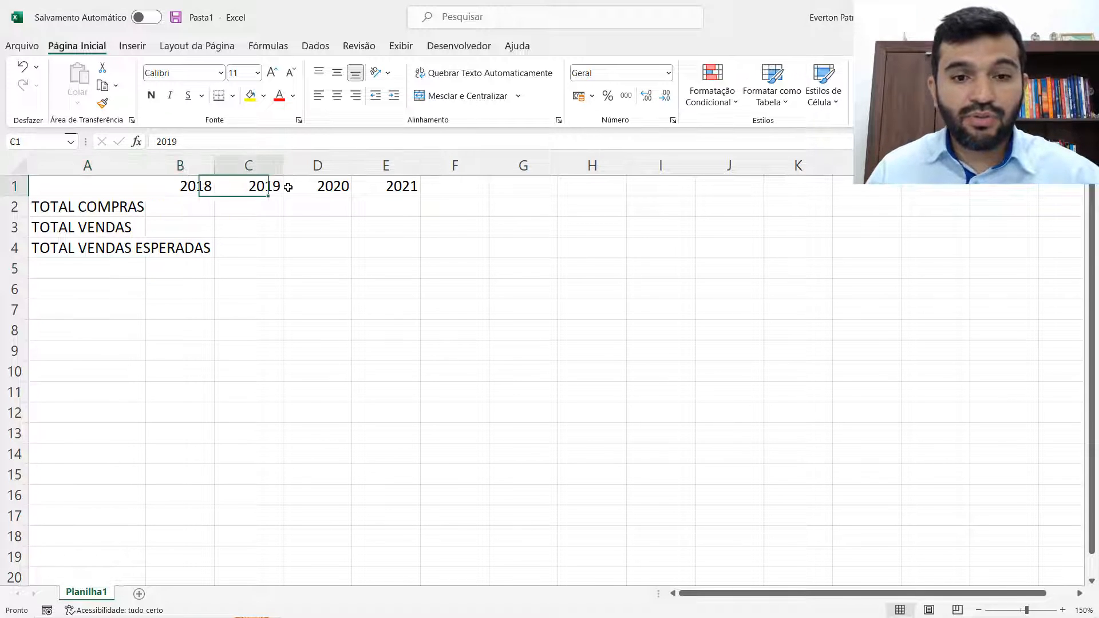
click(327, 187)
click(404, 186)
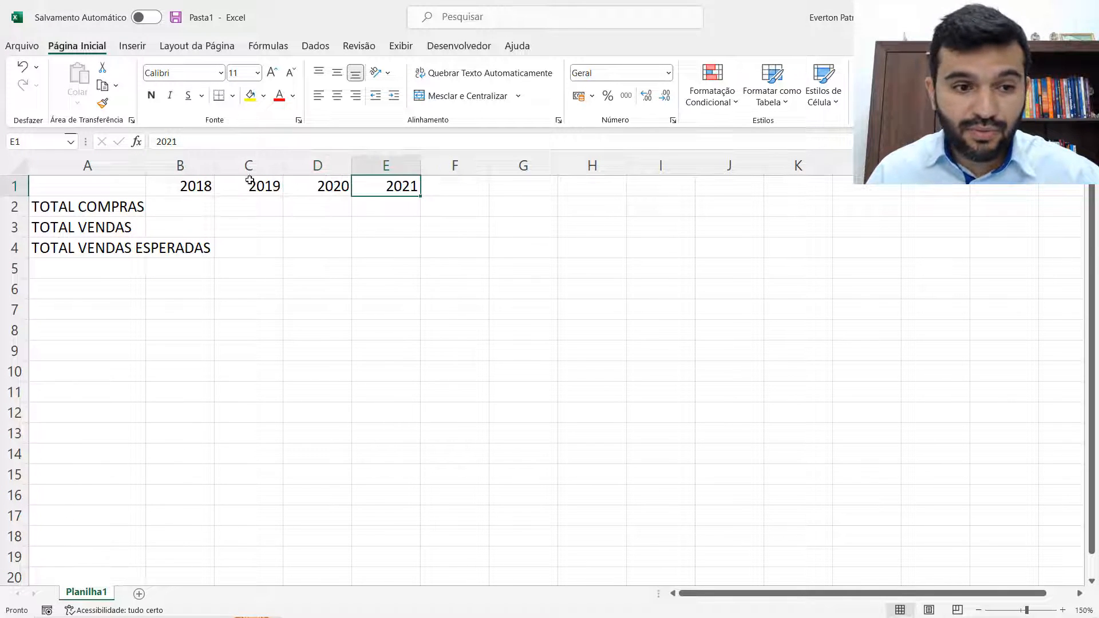
click(113, 207)
click(119, 226)
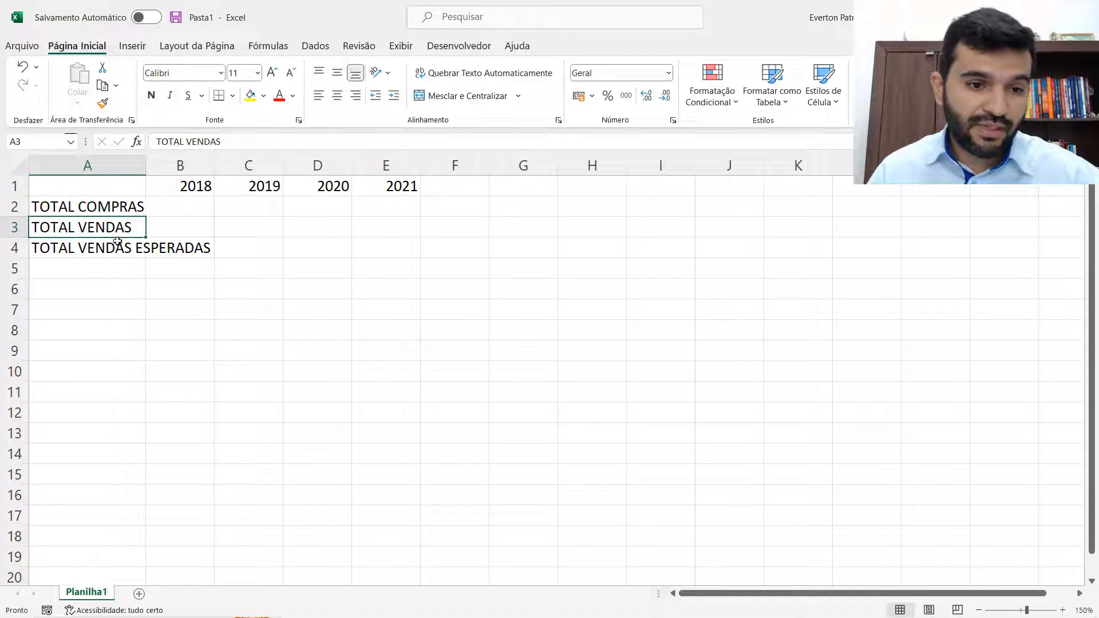
click(116, 248)
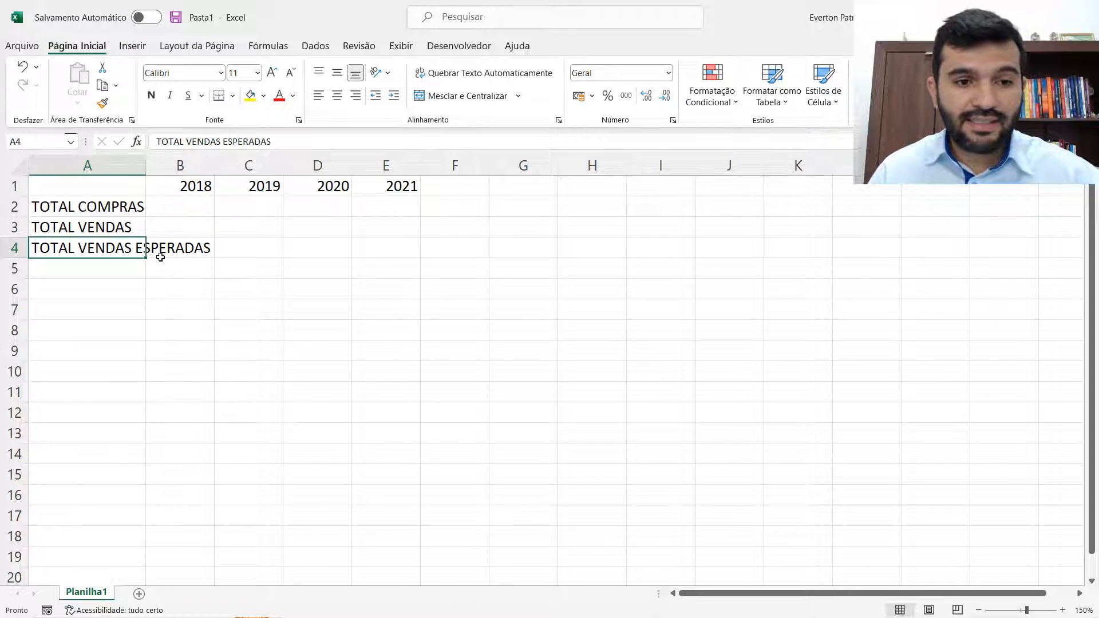
Fit the width of column A to its longest label
double_click(145, 166)
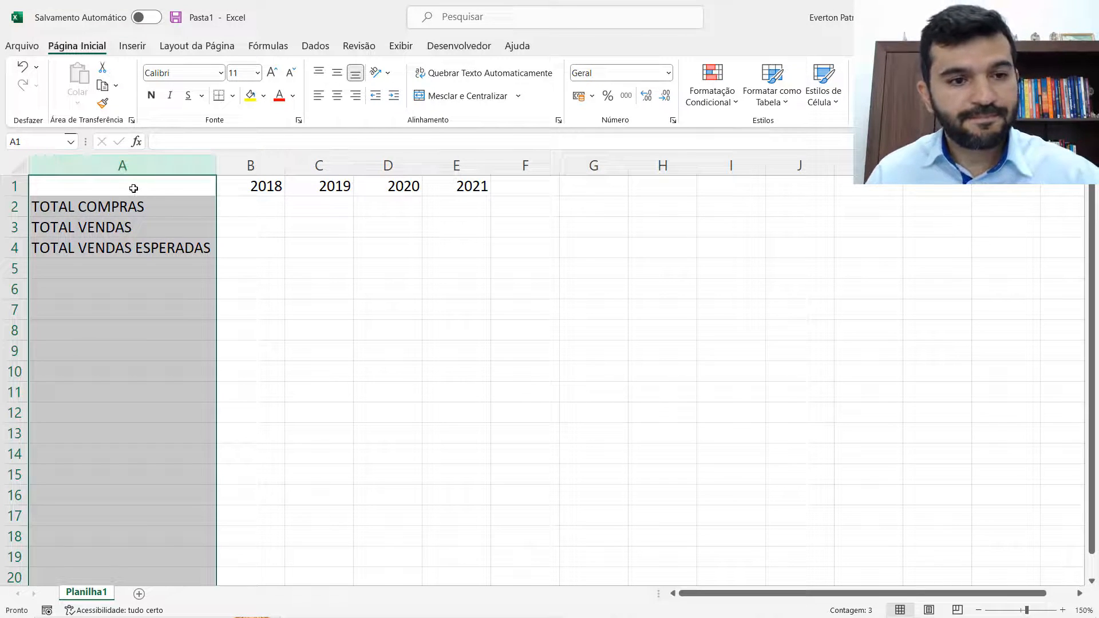
click(133, 188)
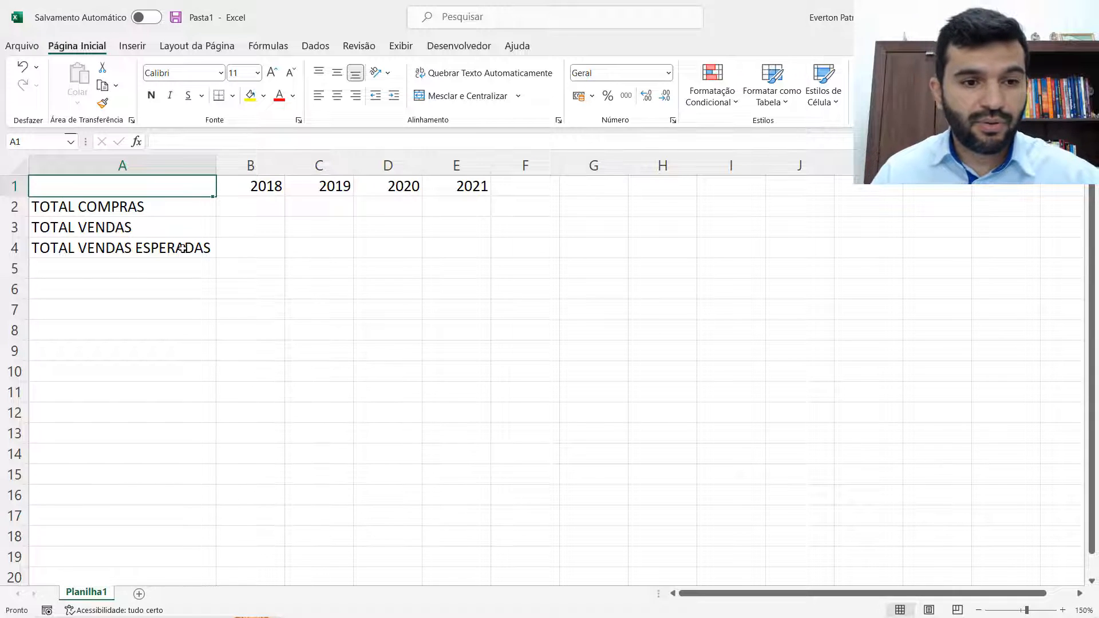
click(160, 210)
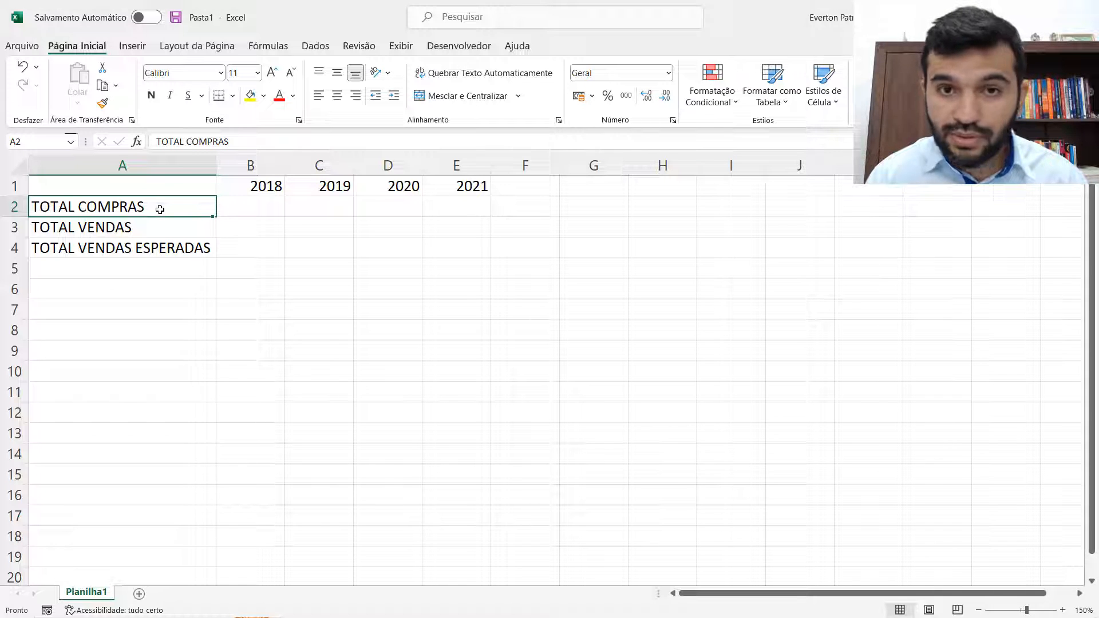
key(Down)
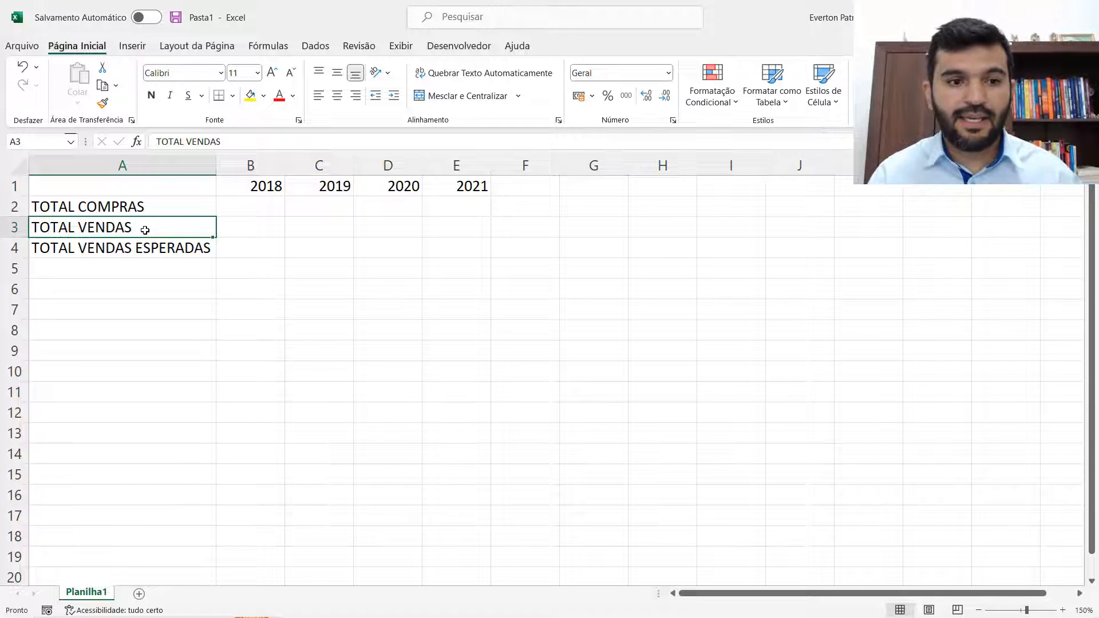
click(138, 248)
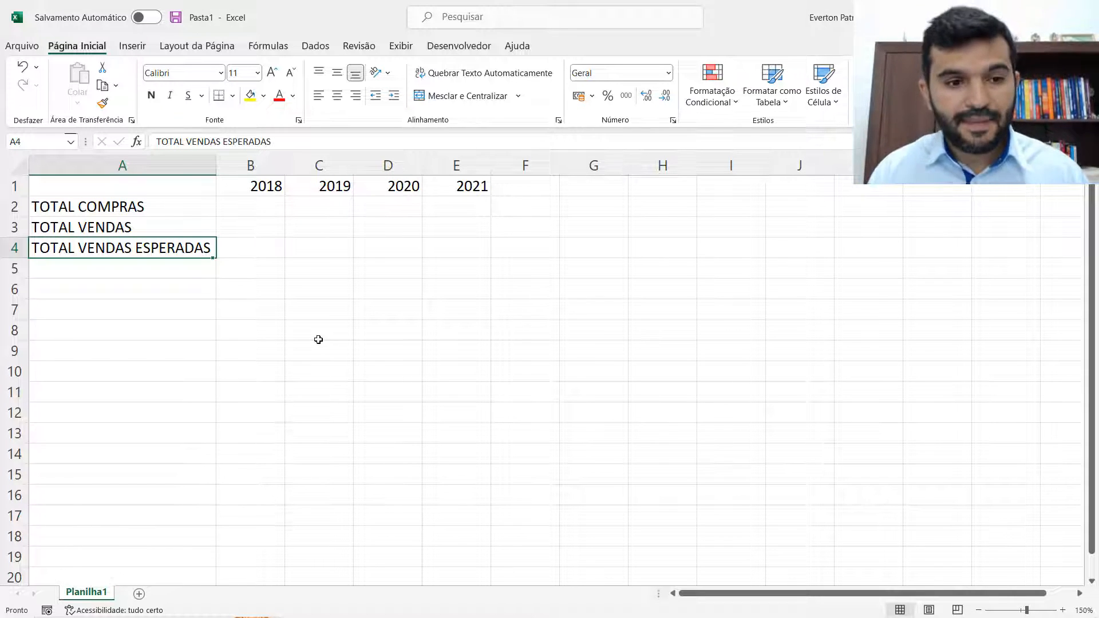
Apply all borders to the table range A1:E4
drag(159, 181, 454, 250)
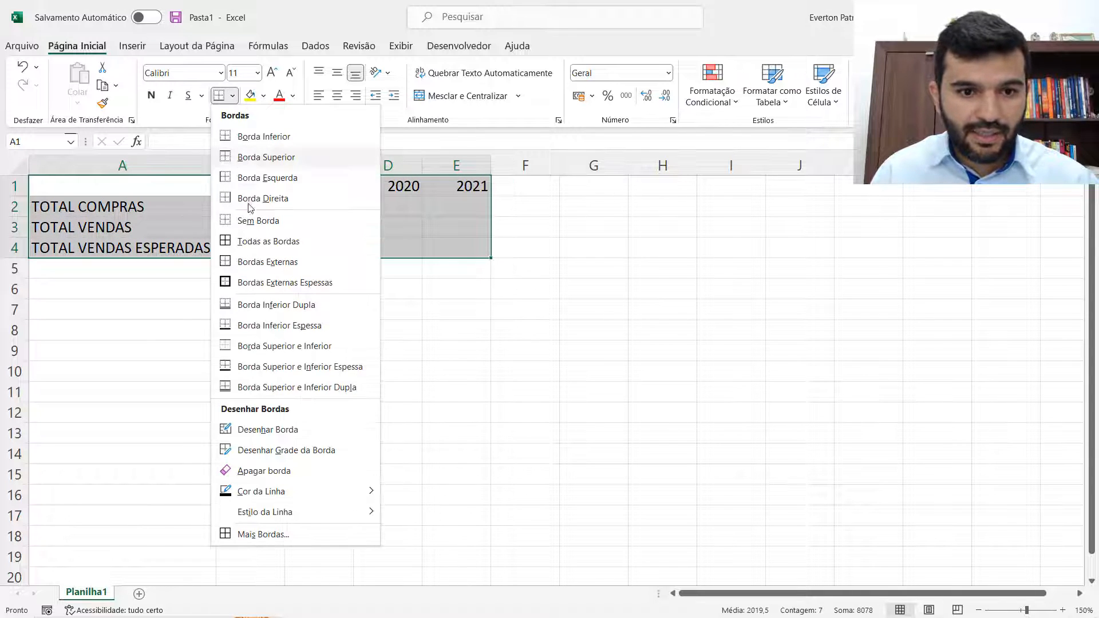
click(232, 96)
click(255, 247)
click(692, 315)
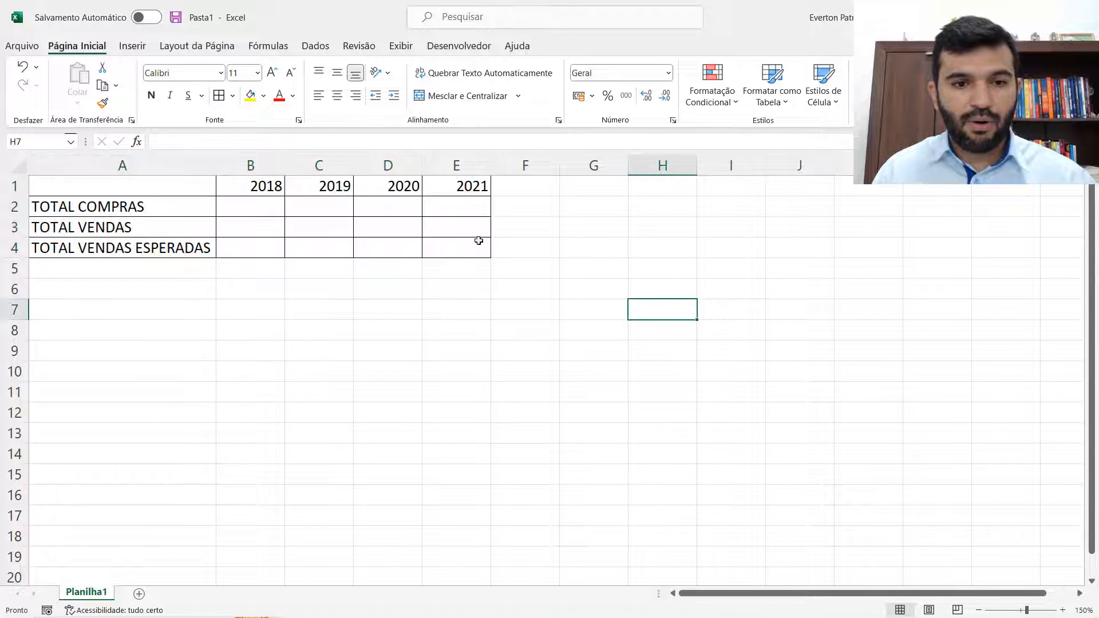
Fill the year headers in B1:E1 with the standard orange color
drag(263, 192, 472, 187)
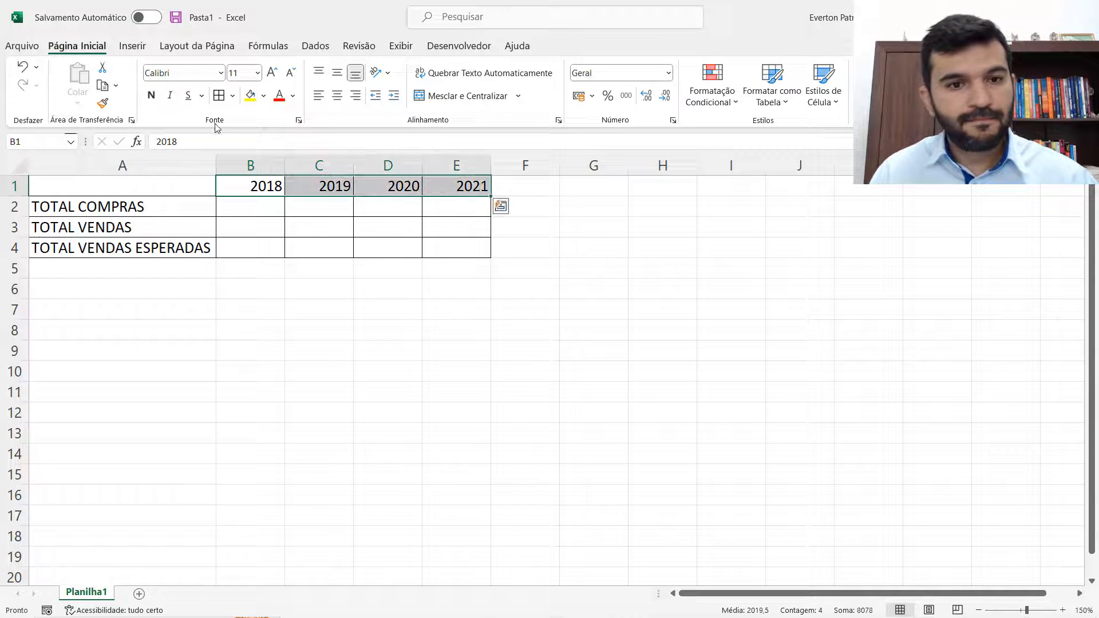
click(265, 100)
click(272, 227)
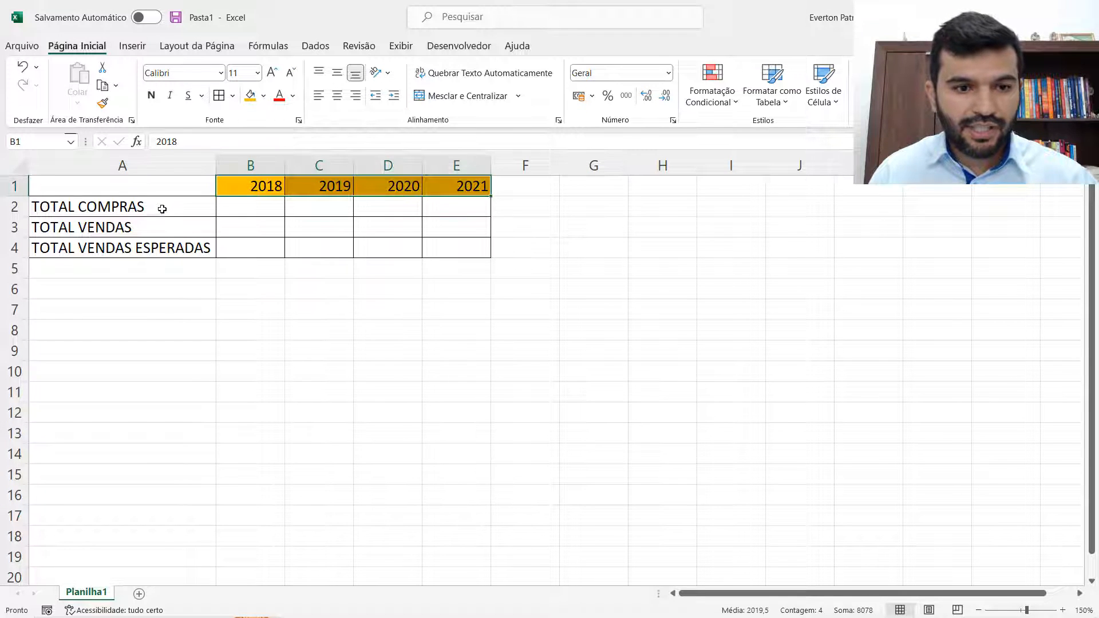
Fill the row labels in A2:A4 with a light blue theme color
drag(162, 206, 153, 249)
click(264, 95)
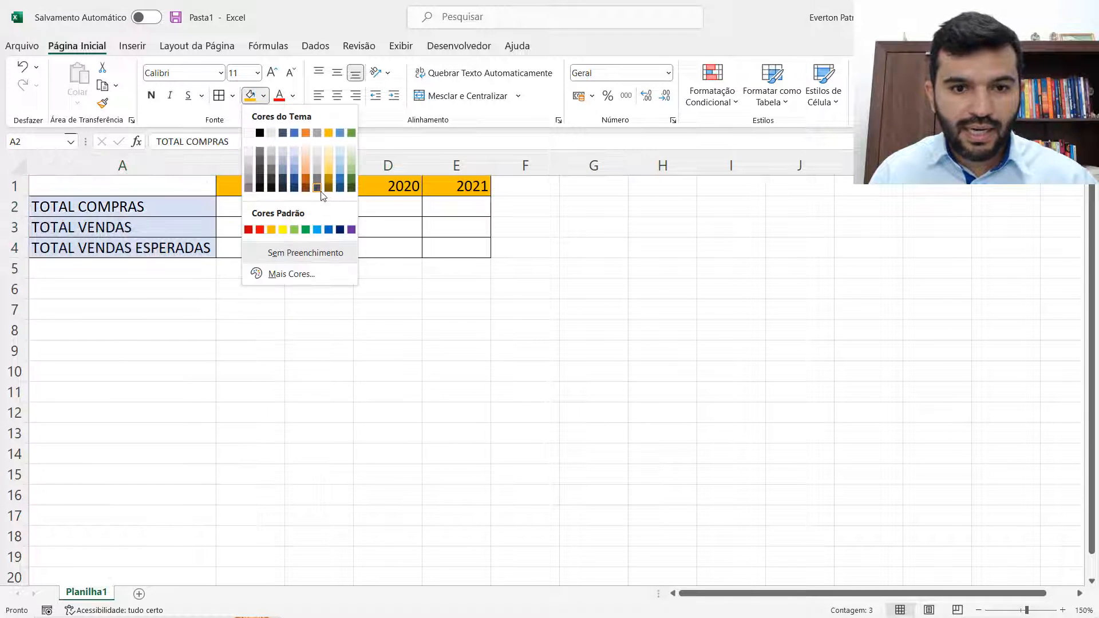
click(297, 162)
click(380, 270)
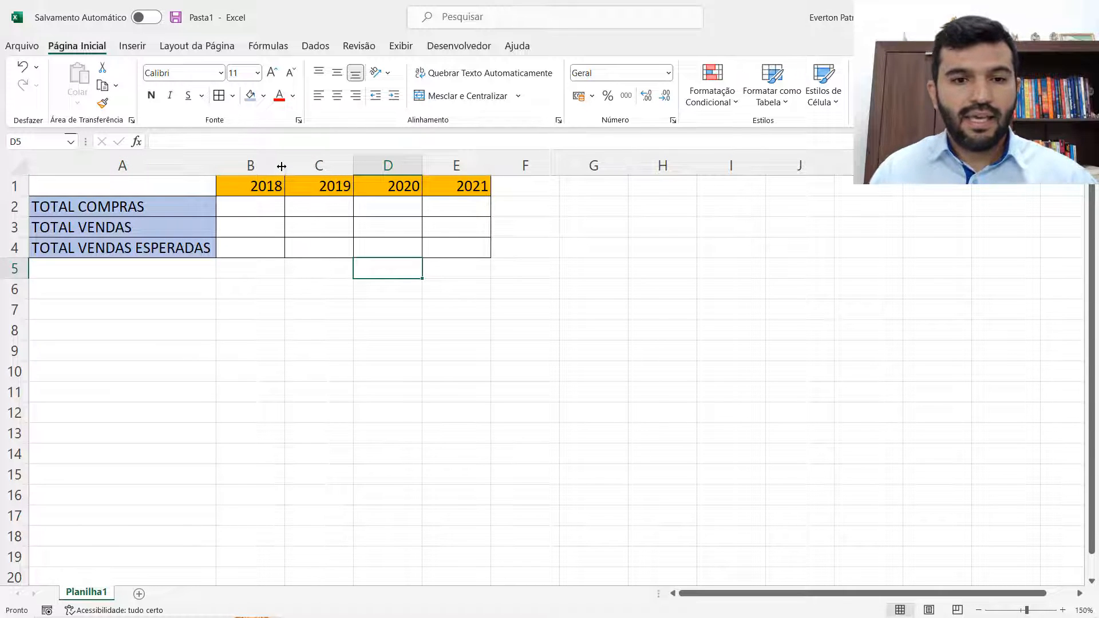
Widen the year columns B through E to make room for larger amounts
drag(285, 166, 331, 166)
drag(401, 165, 431, 165)
drag(499, 166, 541, 166)
drag(610, 166, 667, 166)
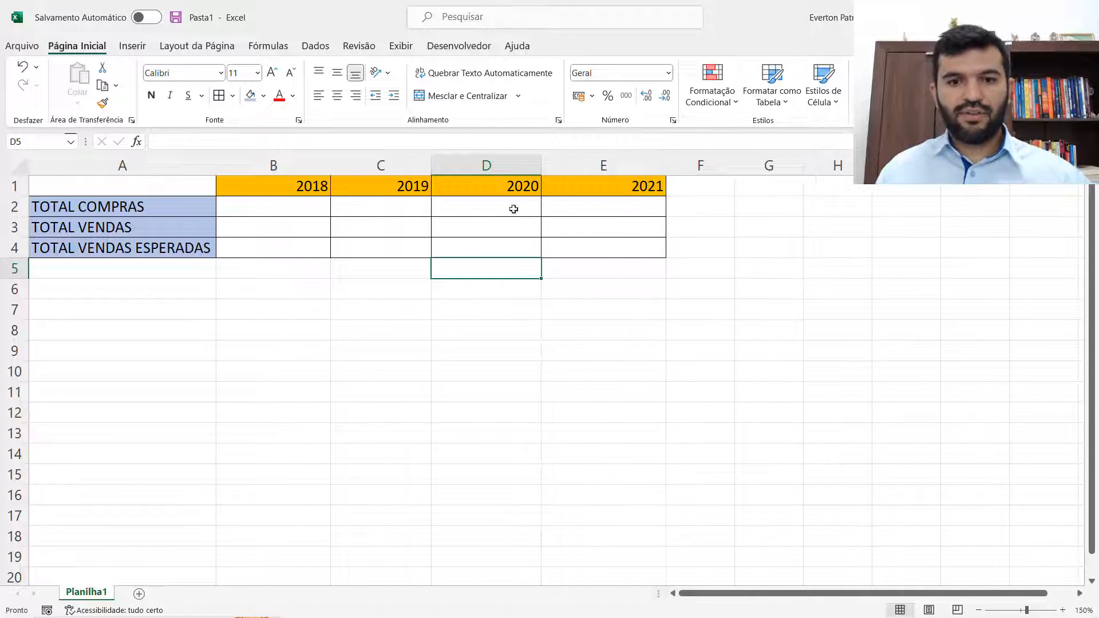
drag(441, 160, 460, 163)
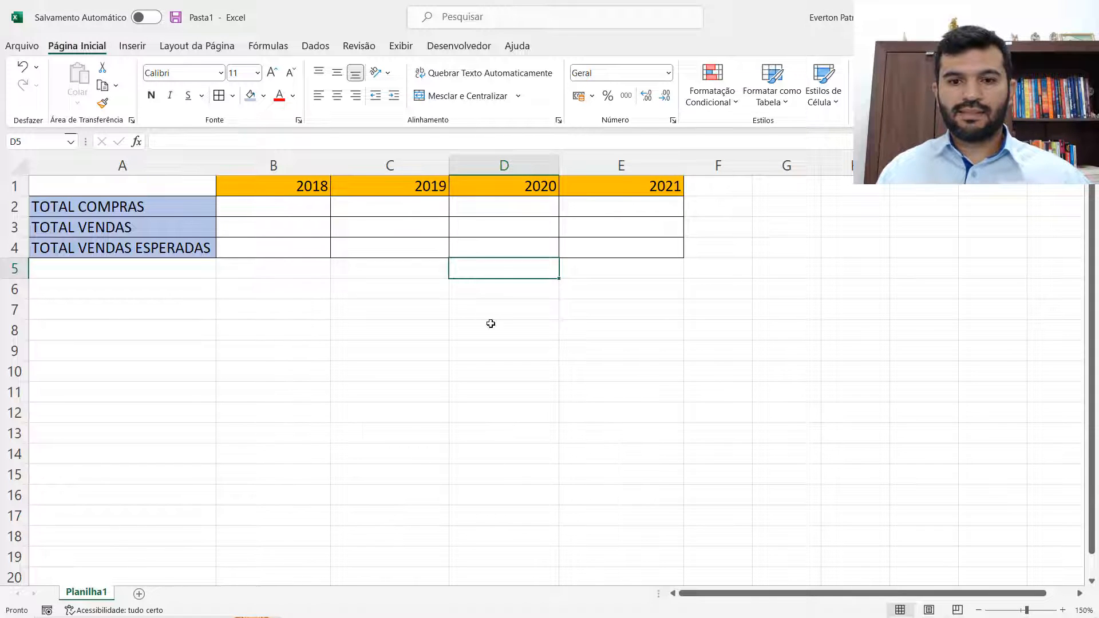
Enter 435293,20 as the 2018 total purchases in B2
click(308, 211)
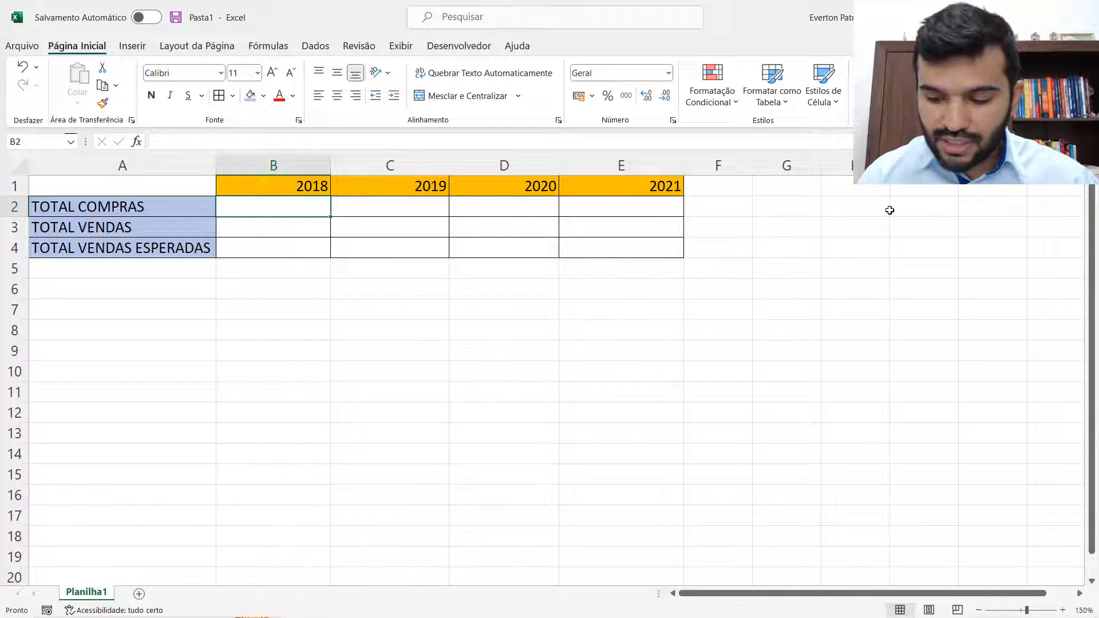
text(43)
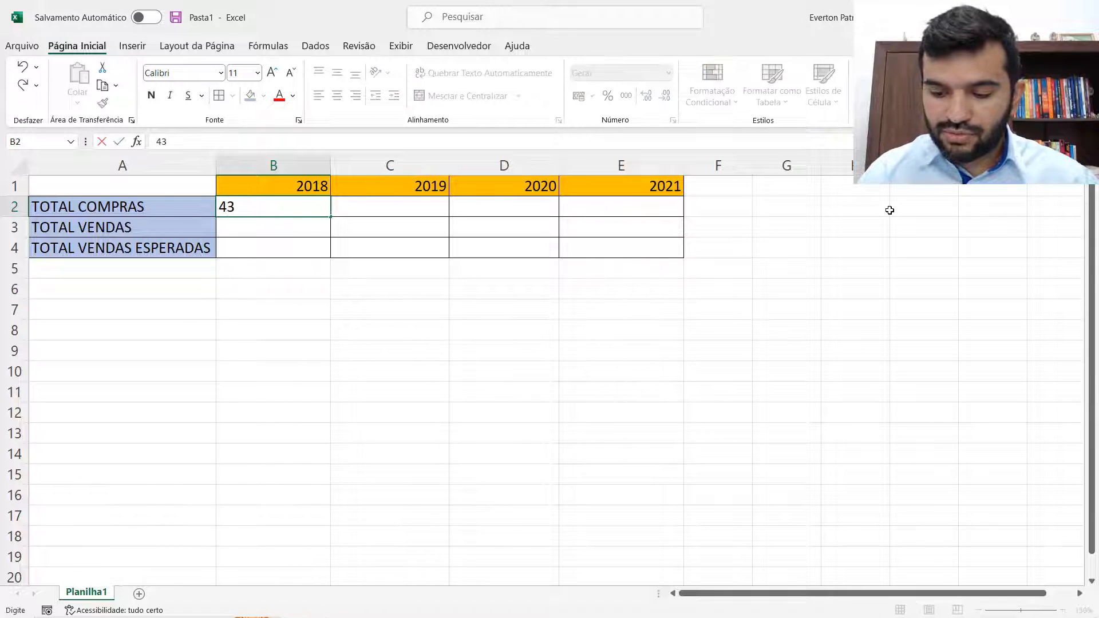
text(529)
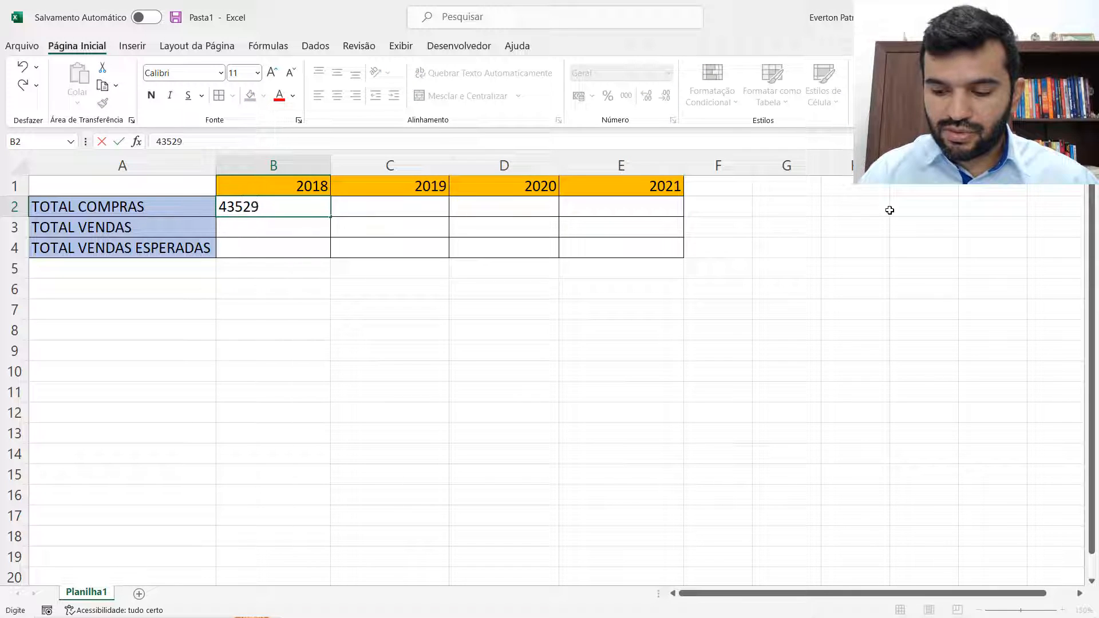
text(3,20)
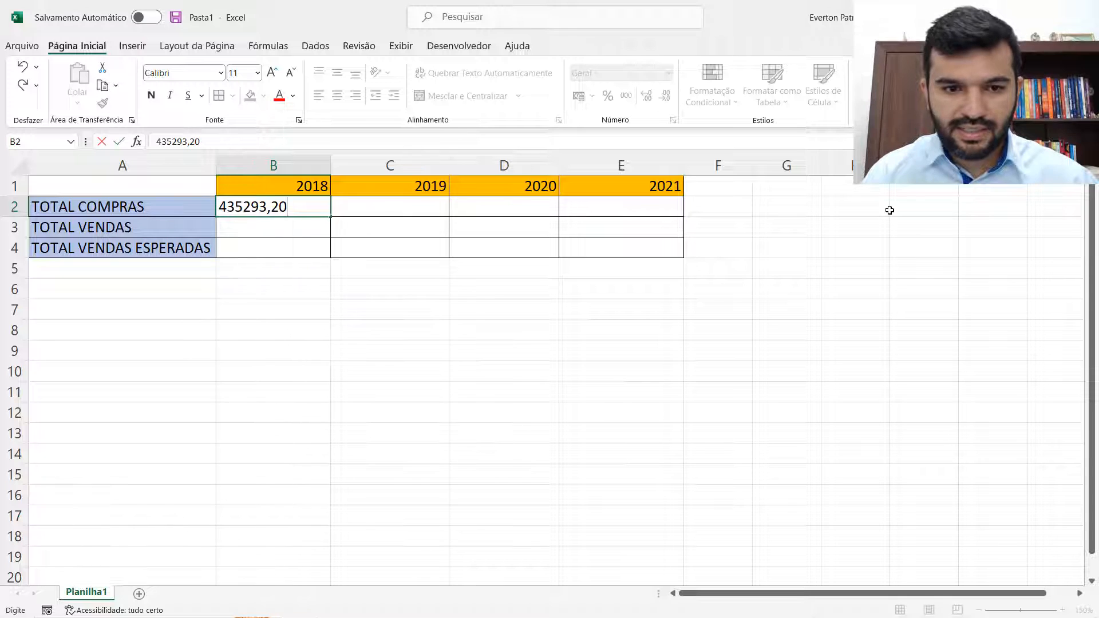
key(Return)
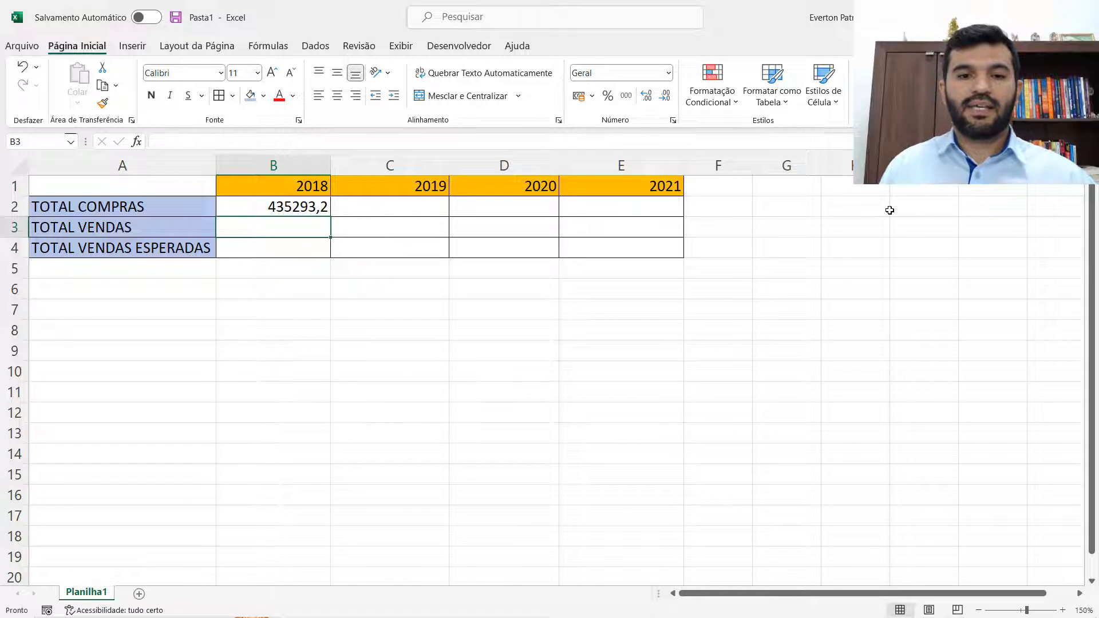
Apply the Brazilian real (R$) accounting number format to the value range B2:E4
click(328, 206)
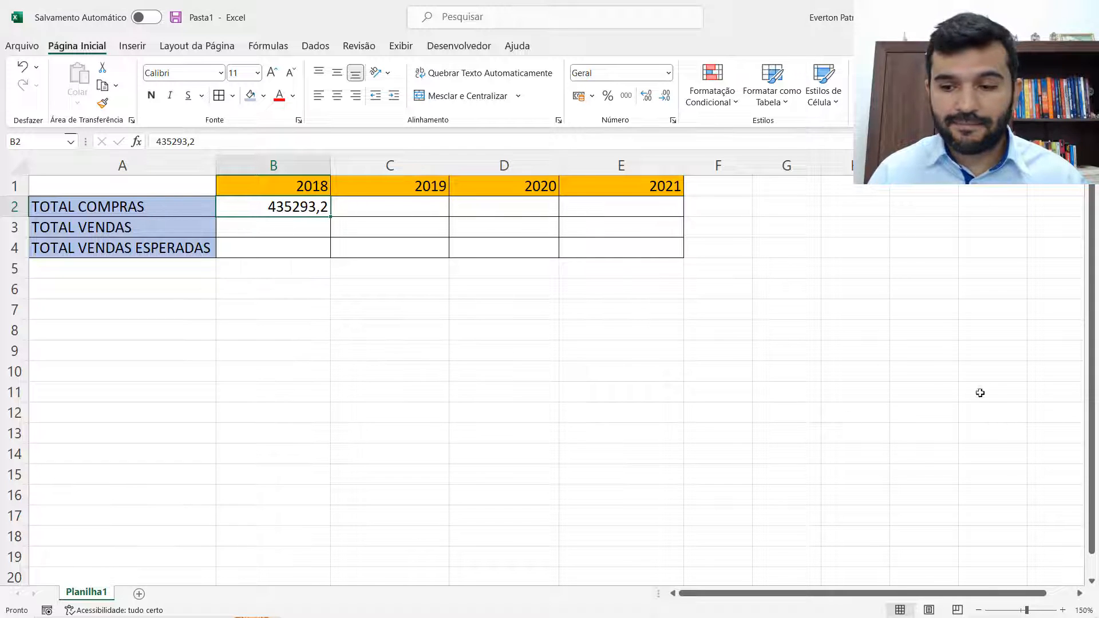
click(1063, 610)
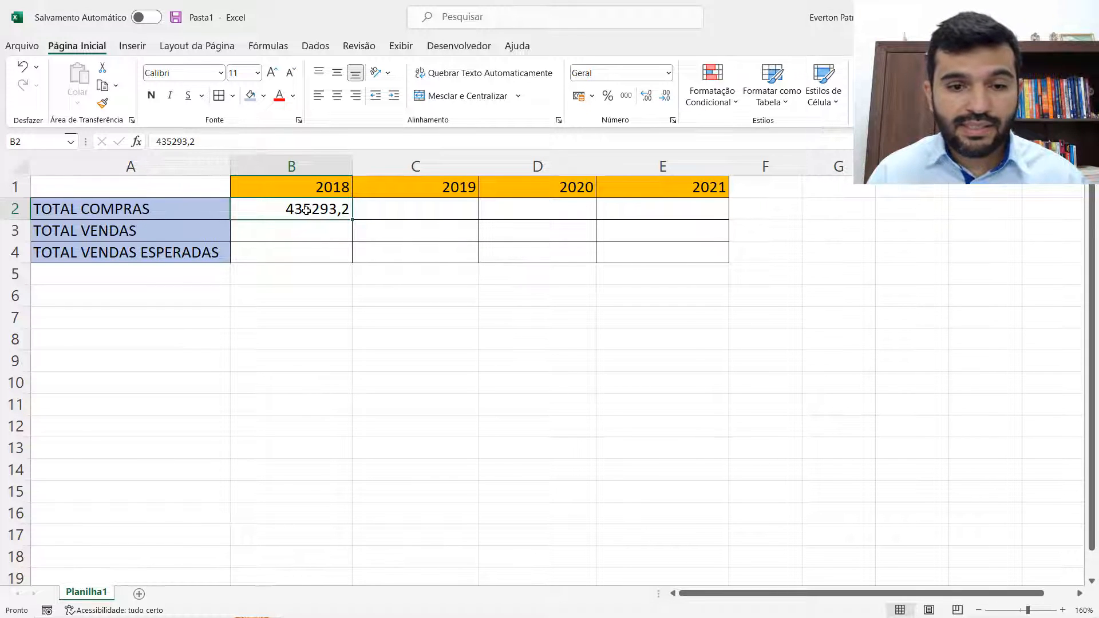
drag(306, 210, 668, 252)
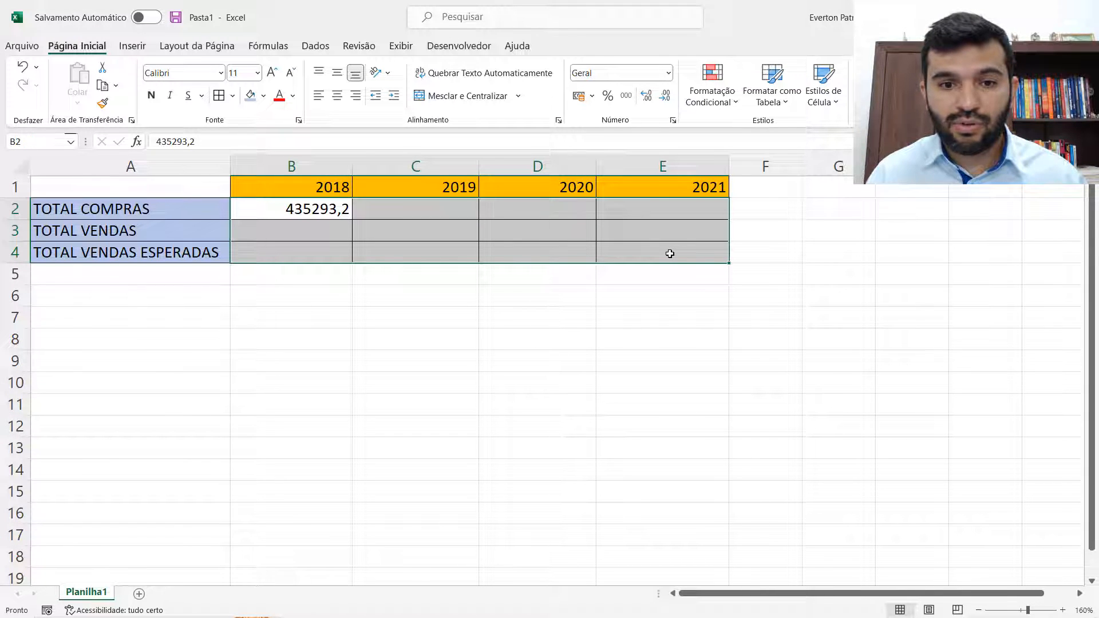
click(579, 100)
click(590, 366)
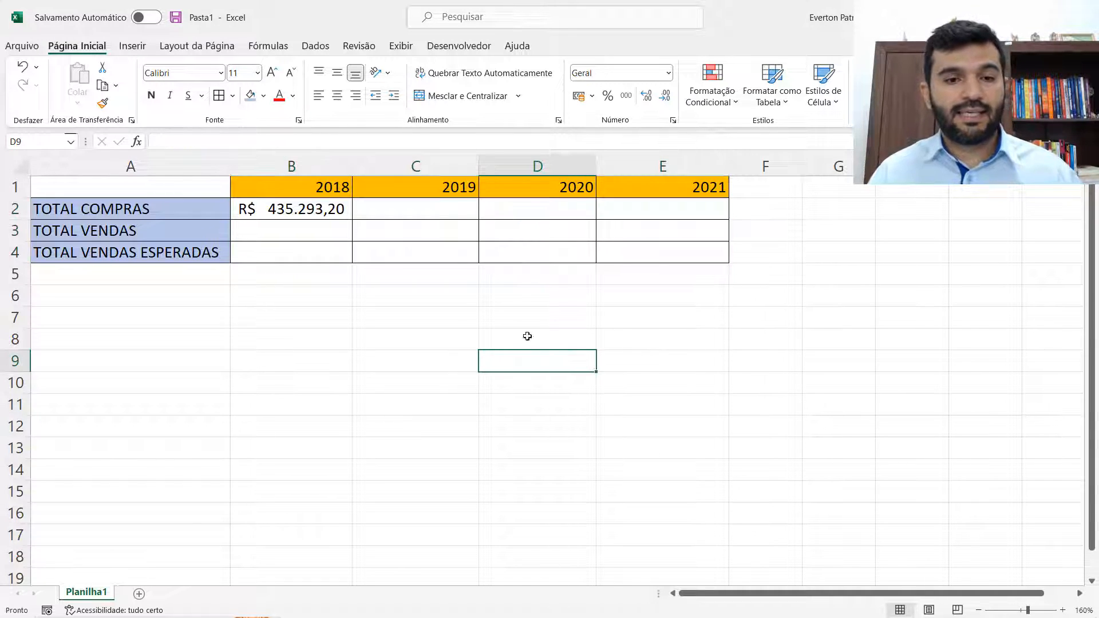
click(264, 214)
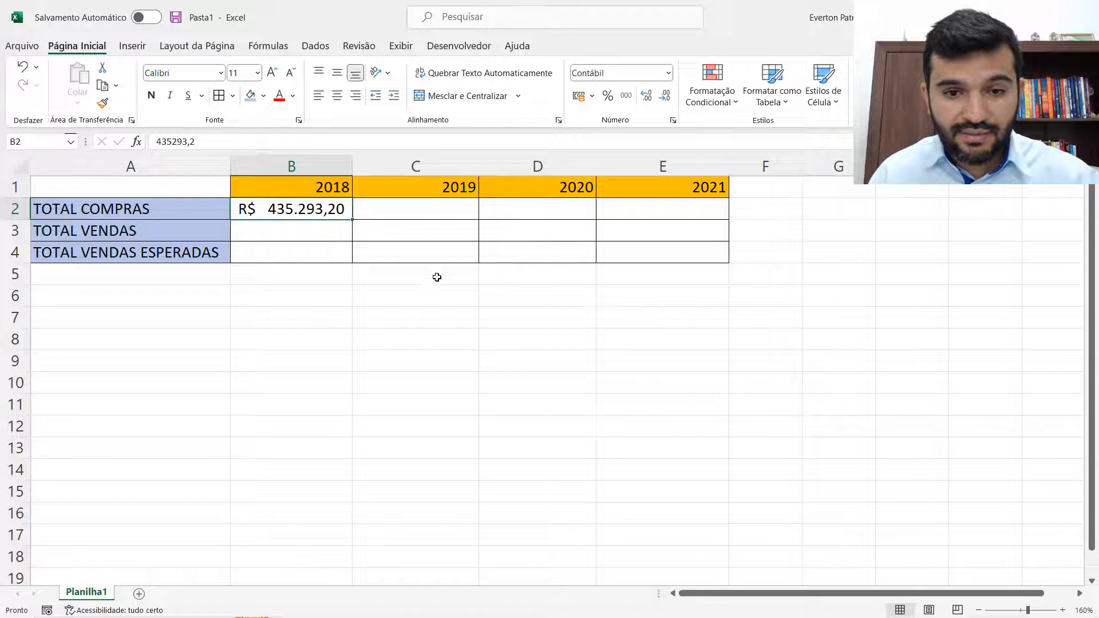
Enter 526296,10 as the 2019 total purchases in C2
click(438, 212)
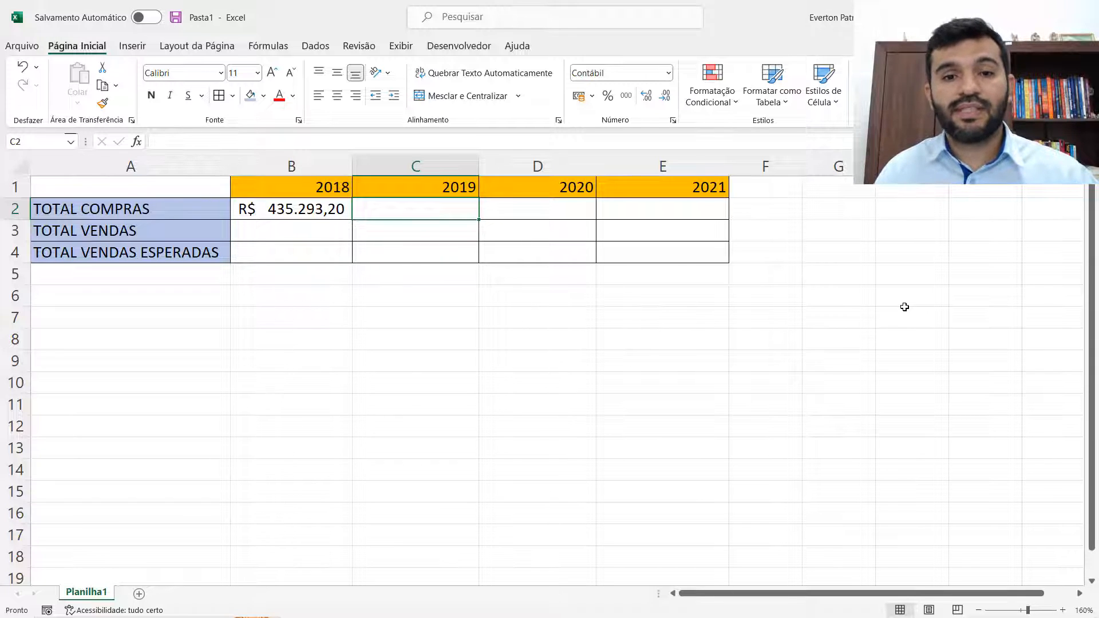
text(526)
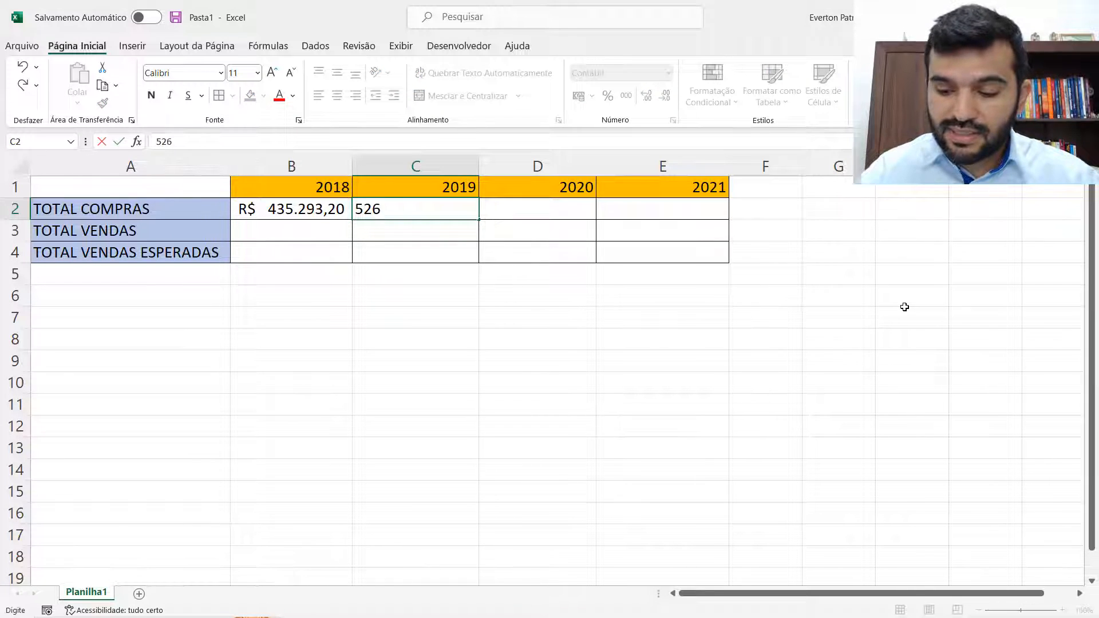
text(.296)
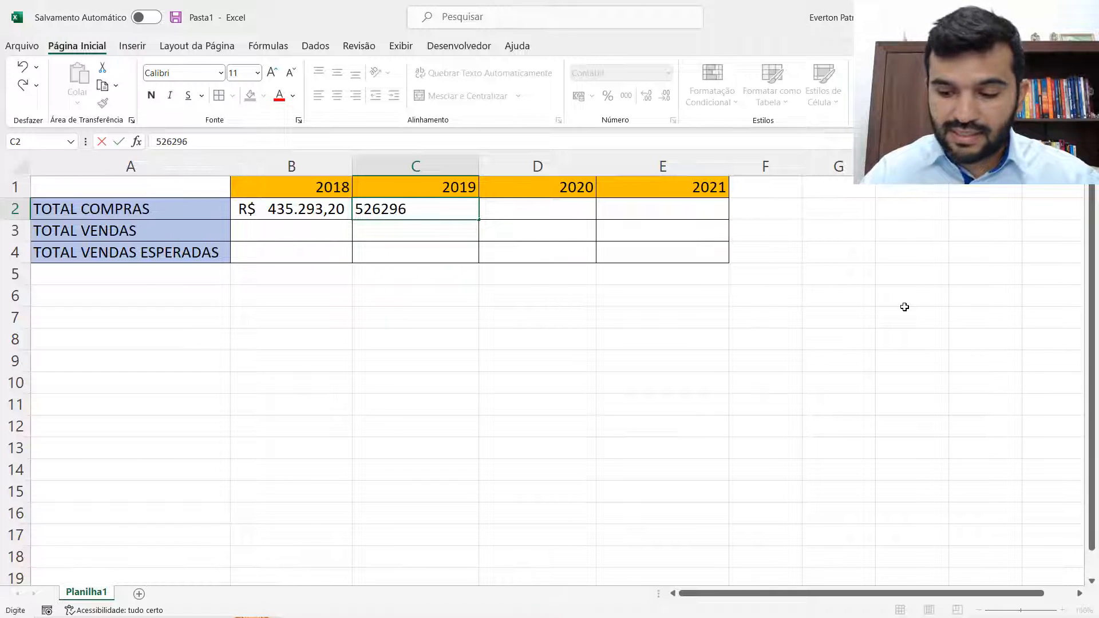
text(,10)
key(Return)
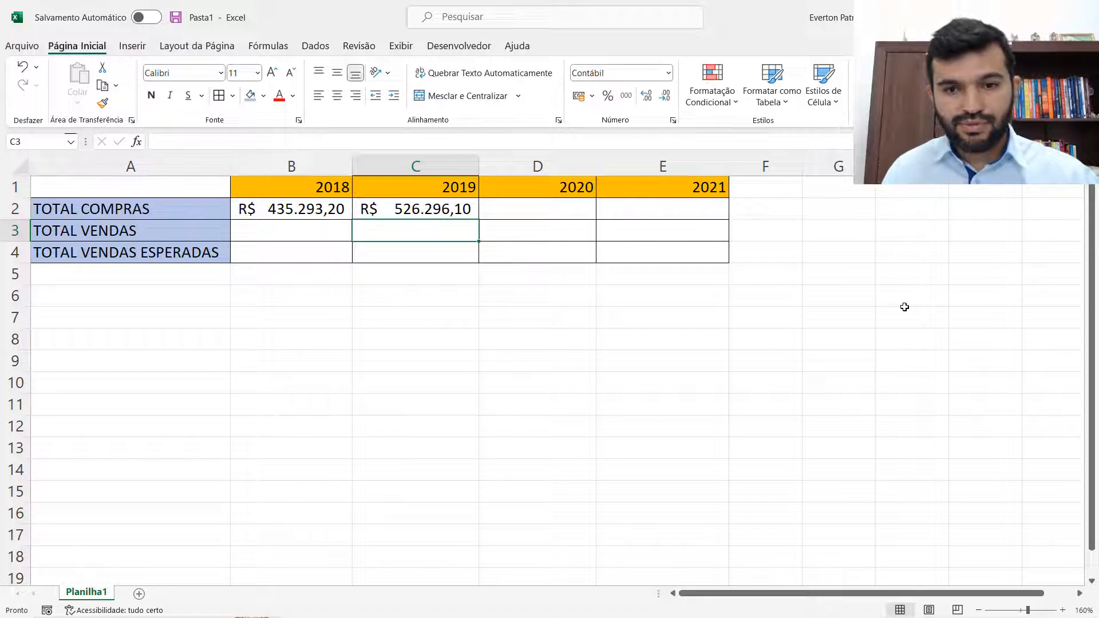
Enter 629326,45 as the 2020 total purchases in D2
key(Up)
key(Right)
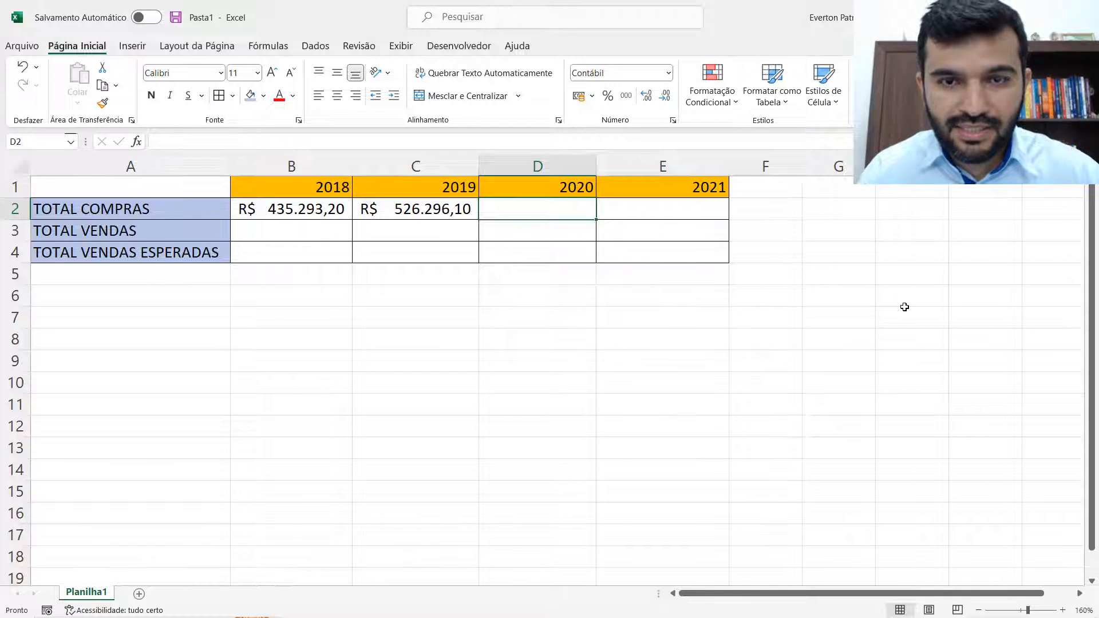
text(62)
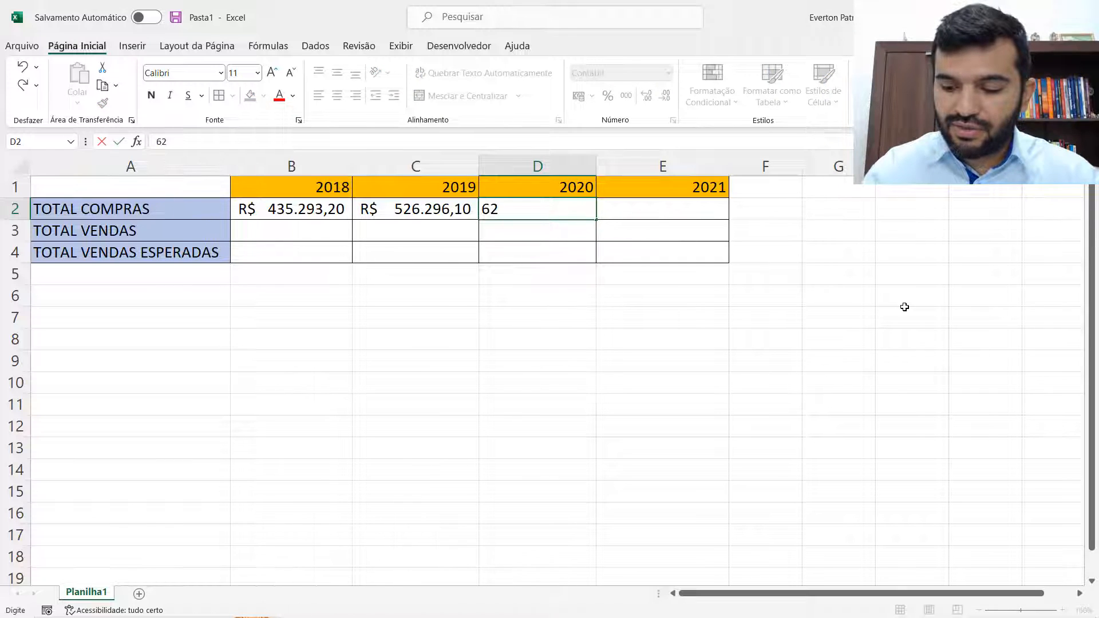
text(9326,45)
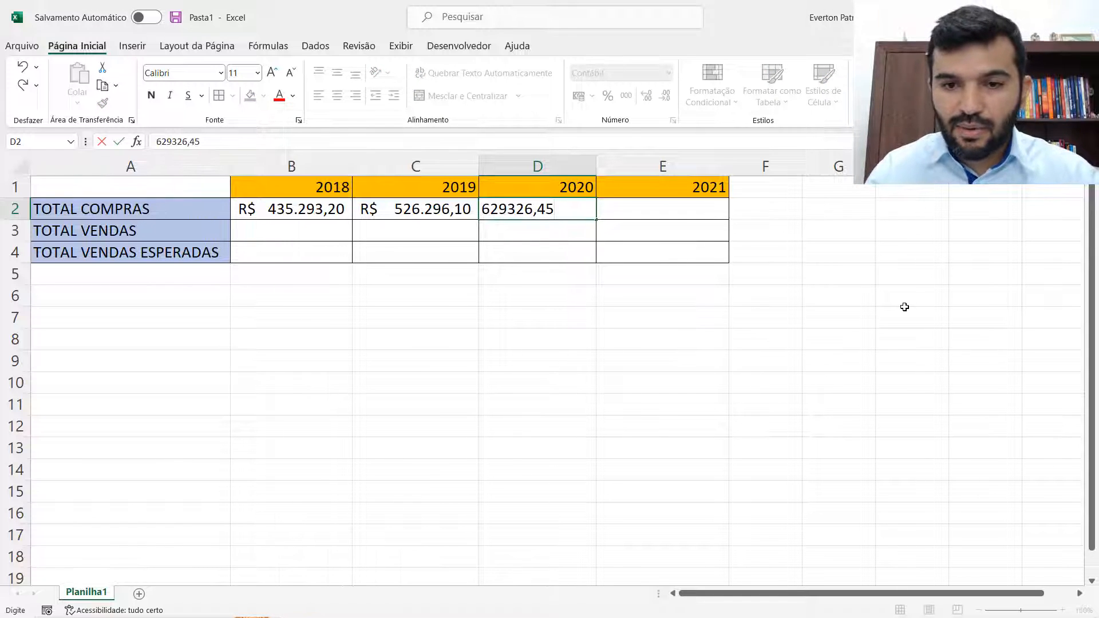
key(Return)
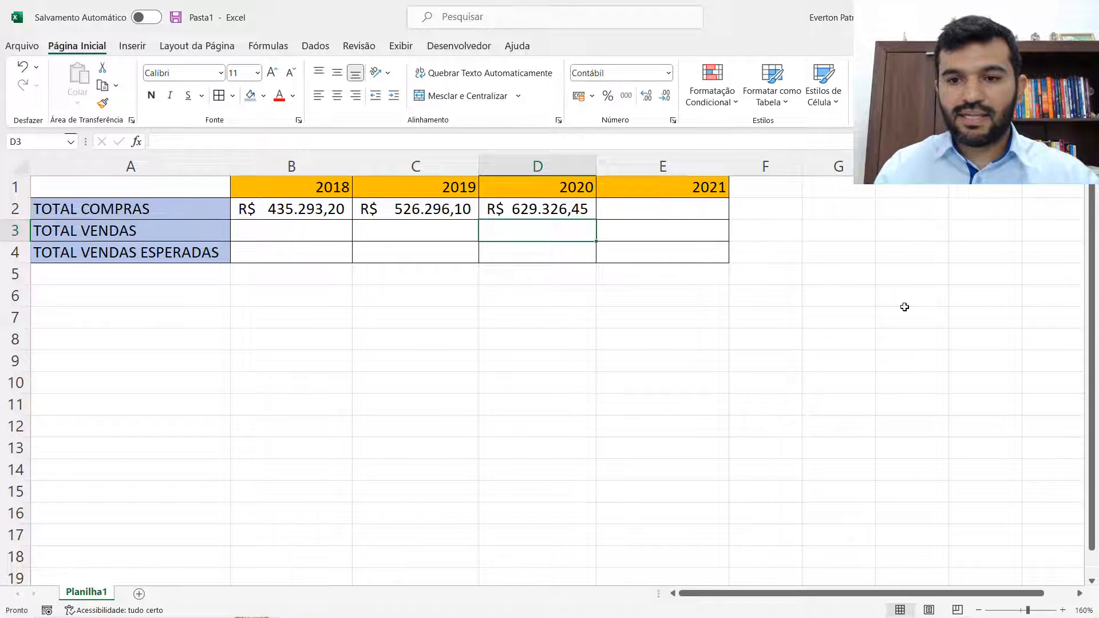
Enter 635245,23 as the 2021 total purchases in E2
key(Up)
key(Right)
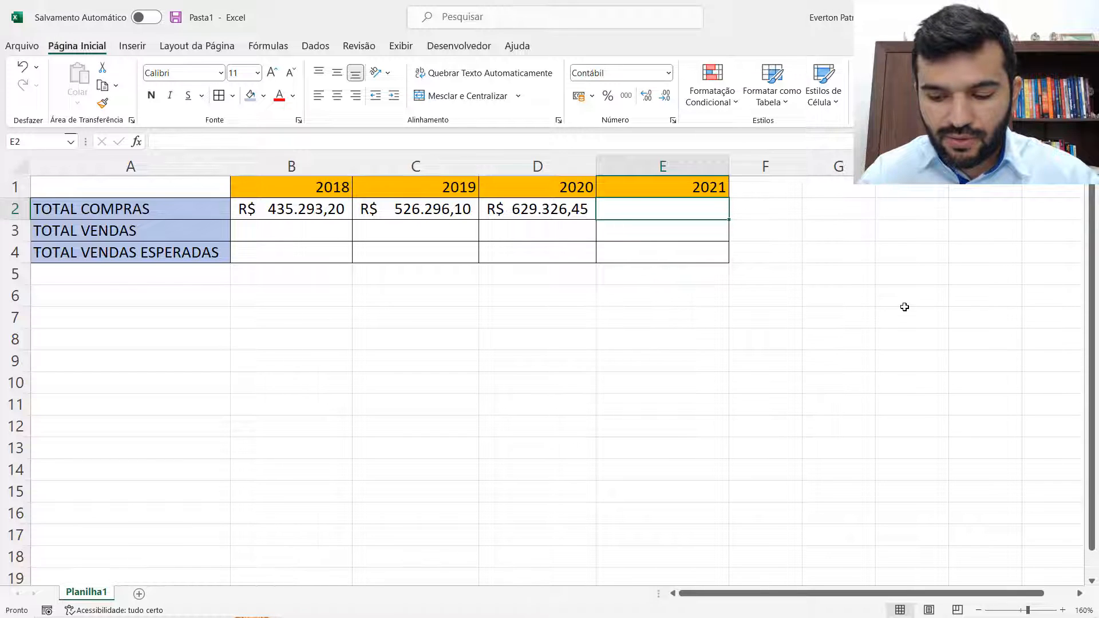
text(6)
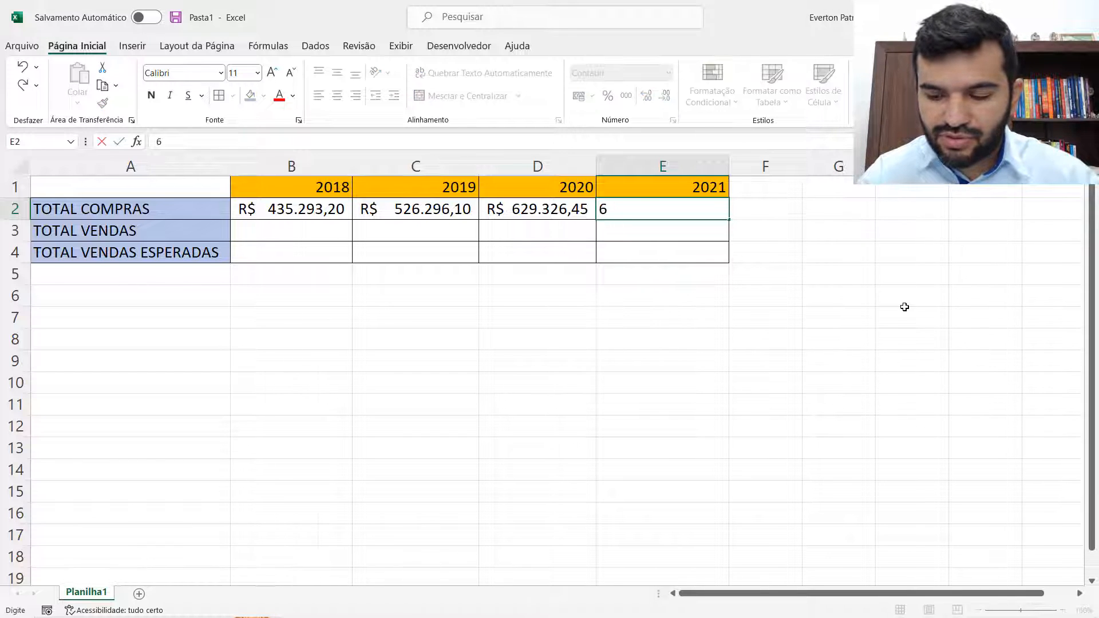
text(35)
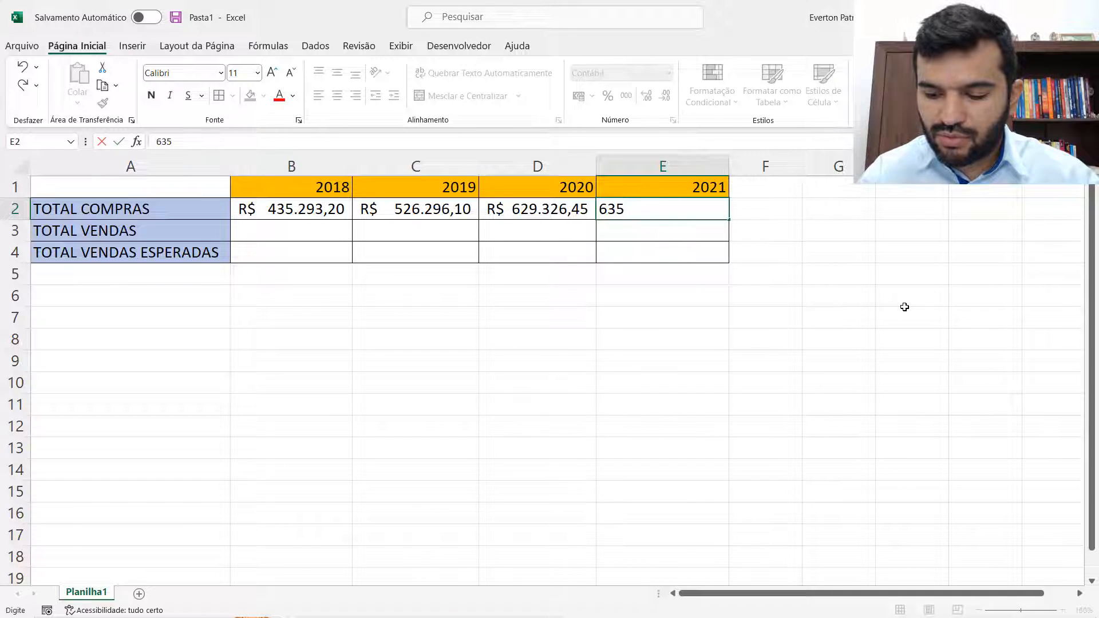
text(245,23)
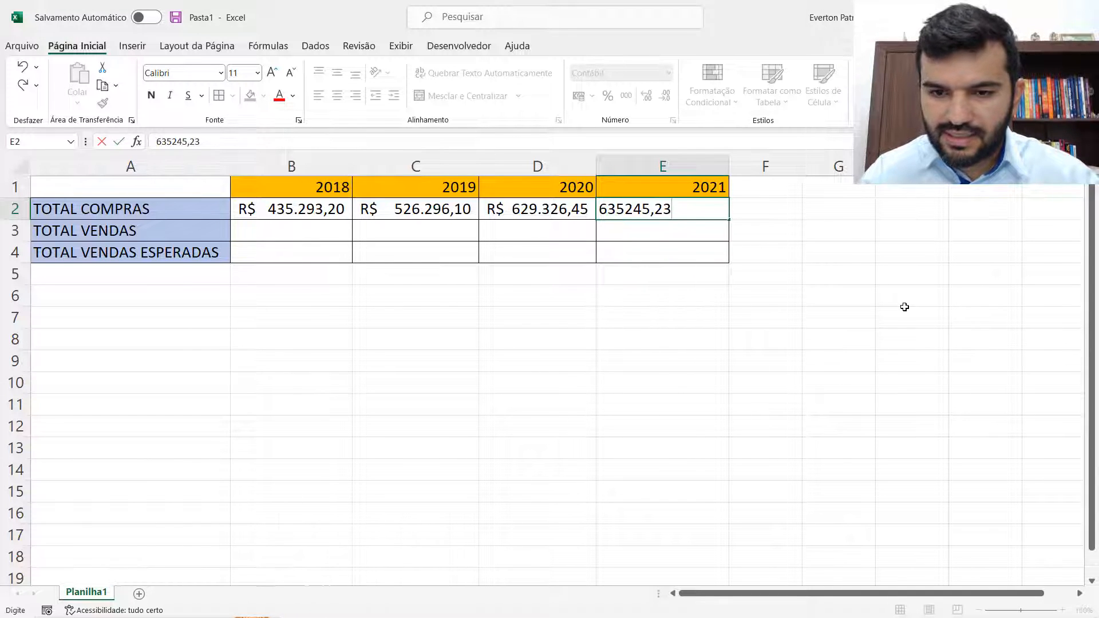
key(Return)
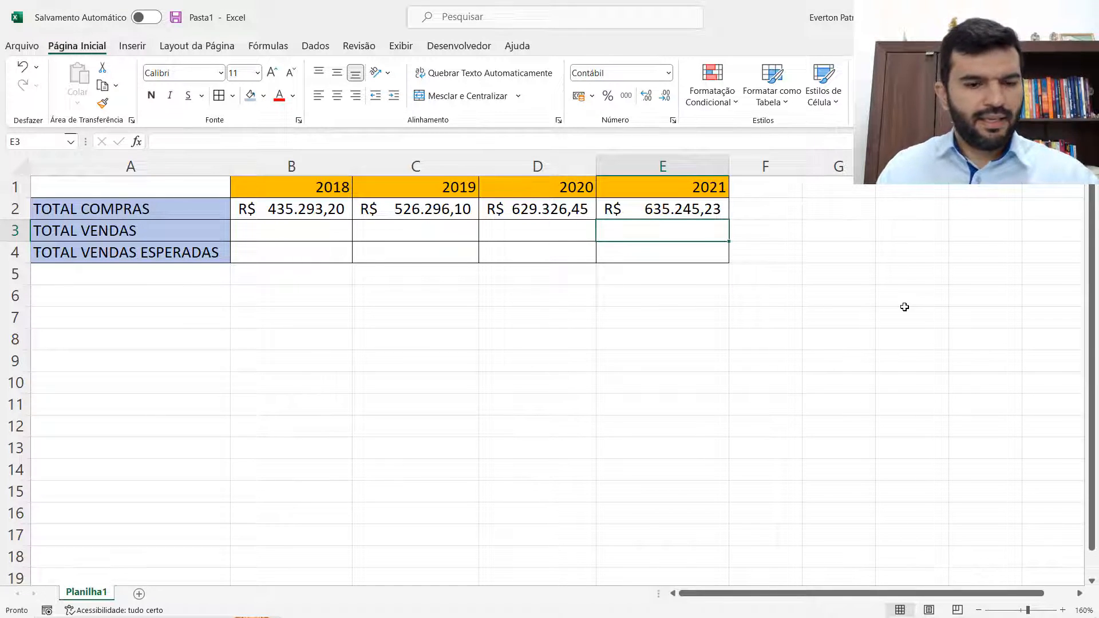
Enter 505293,25 as the 2018 total sales in B3
key(Left)
key(Left)
key(Left)
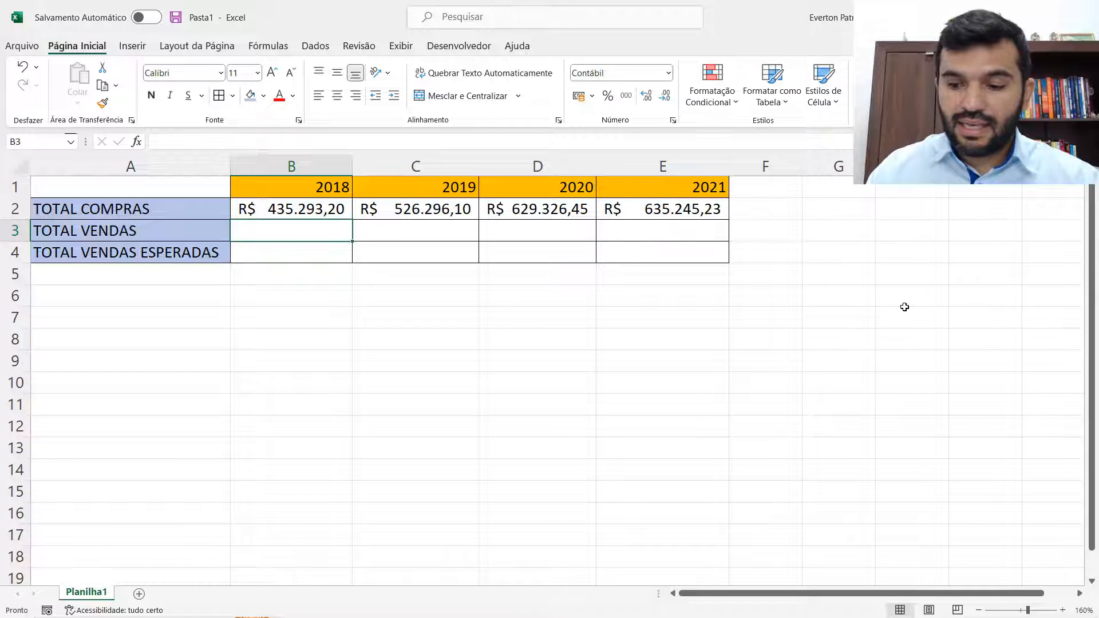
text(505)
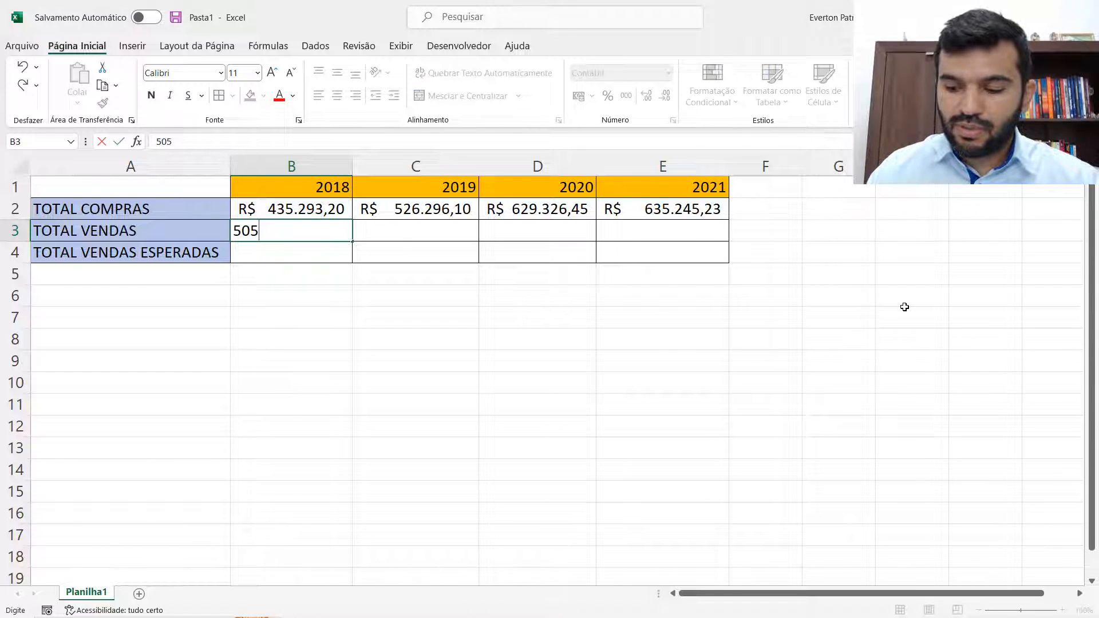
text(293,25)
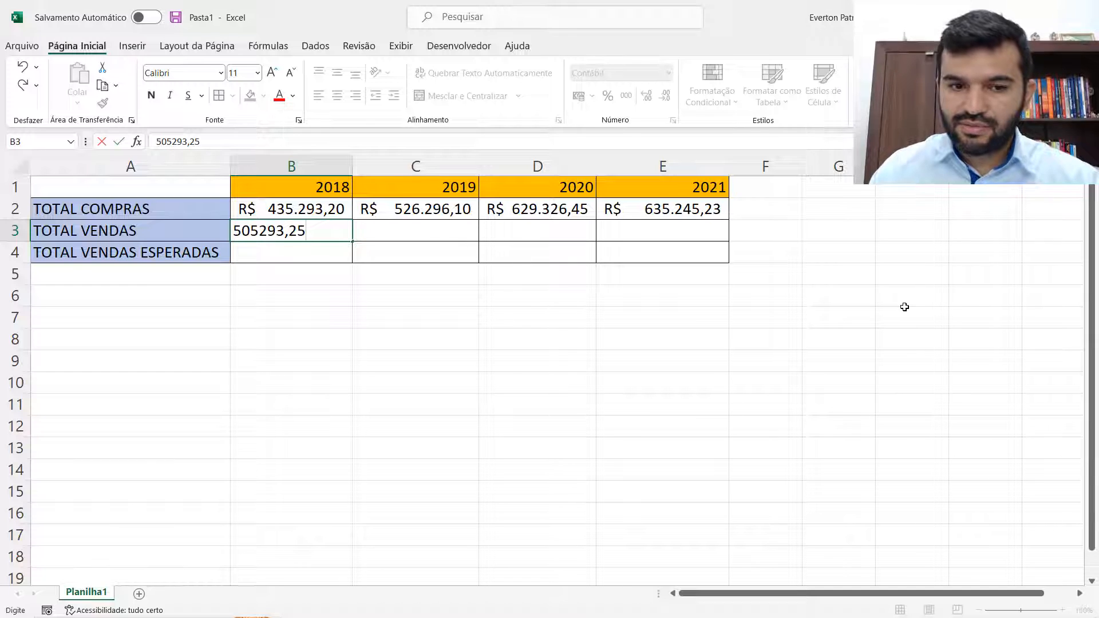
key(Return)
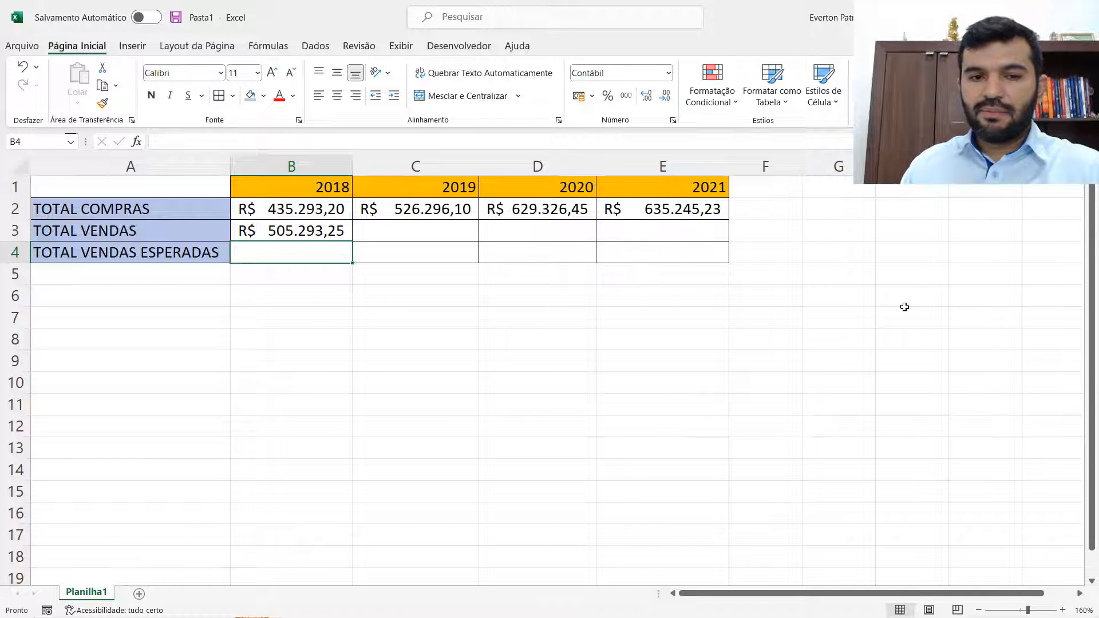
Compare the 2018 total purchases in B2 with the 2018 total sales in B3
key(Up)
key(Up)
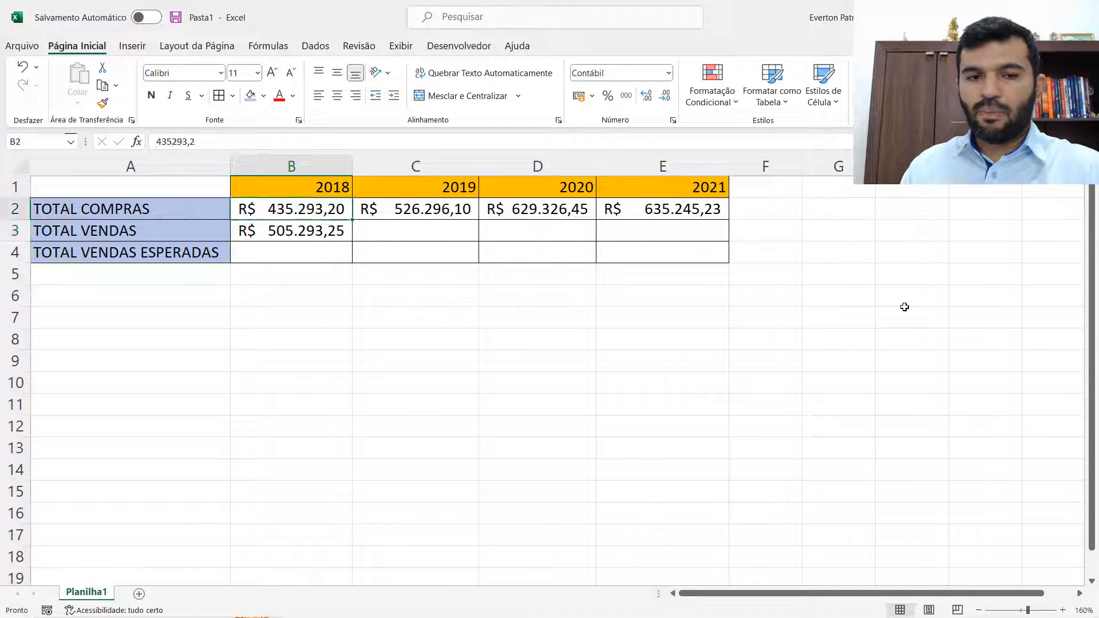
key(Down)
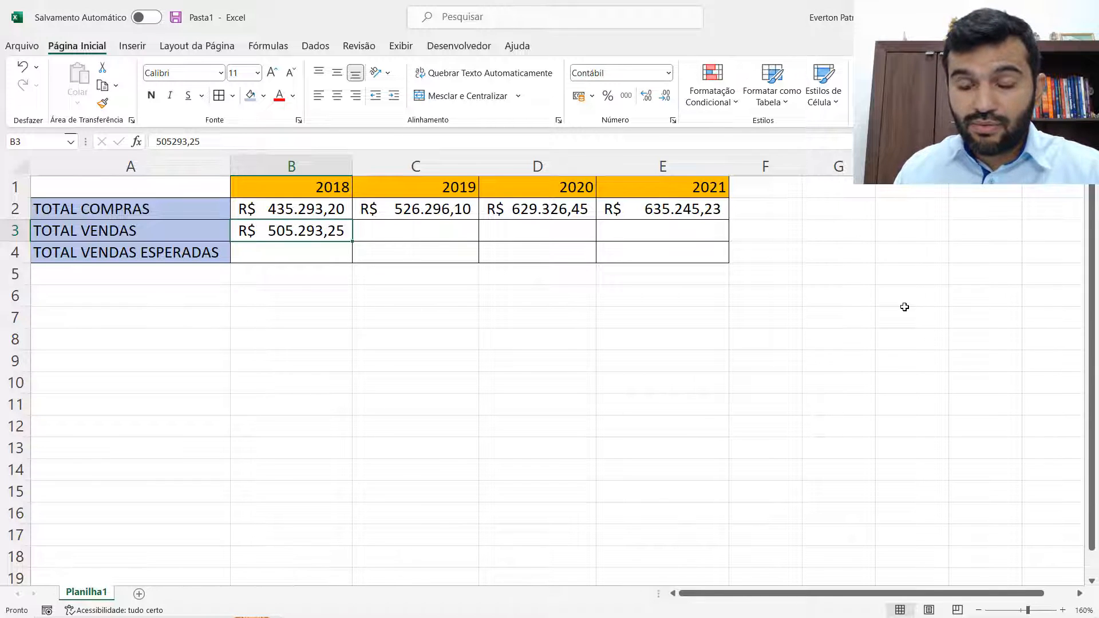
key(Up)
key(Down)
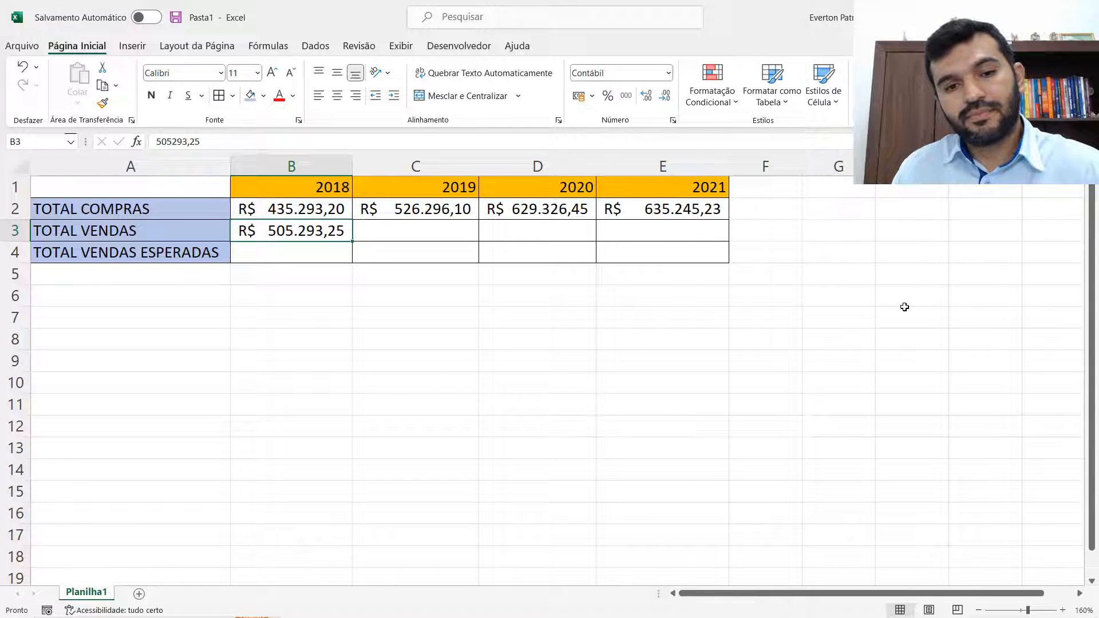
key(Right)
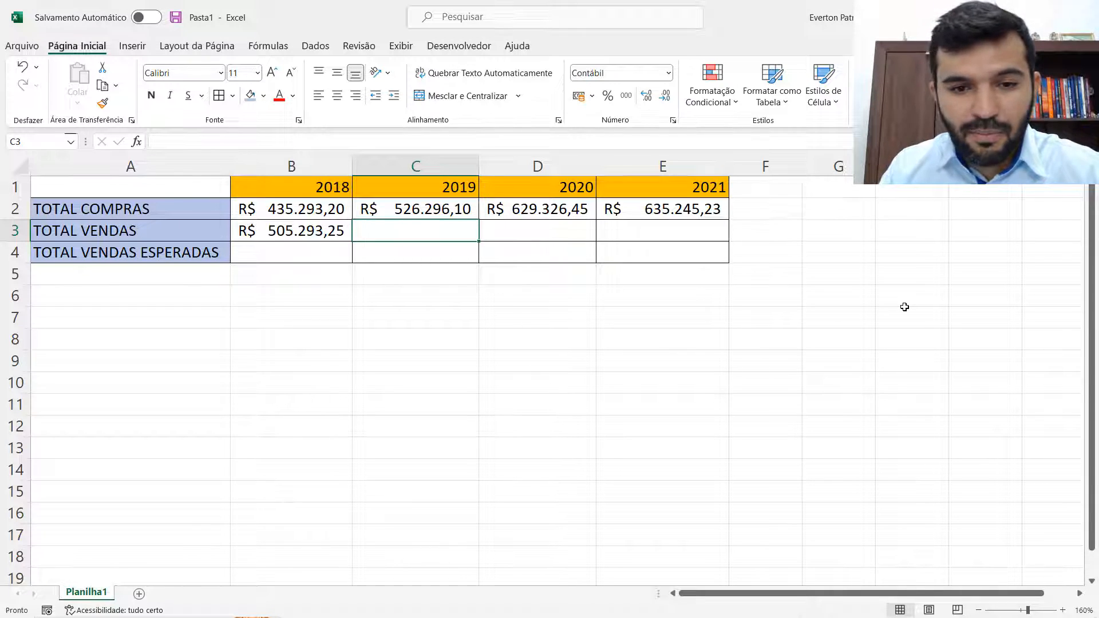
Enter 529435,32 as the 2019 total sales in C3
text(5)
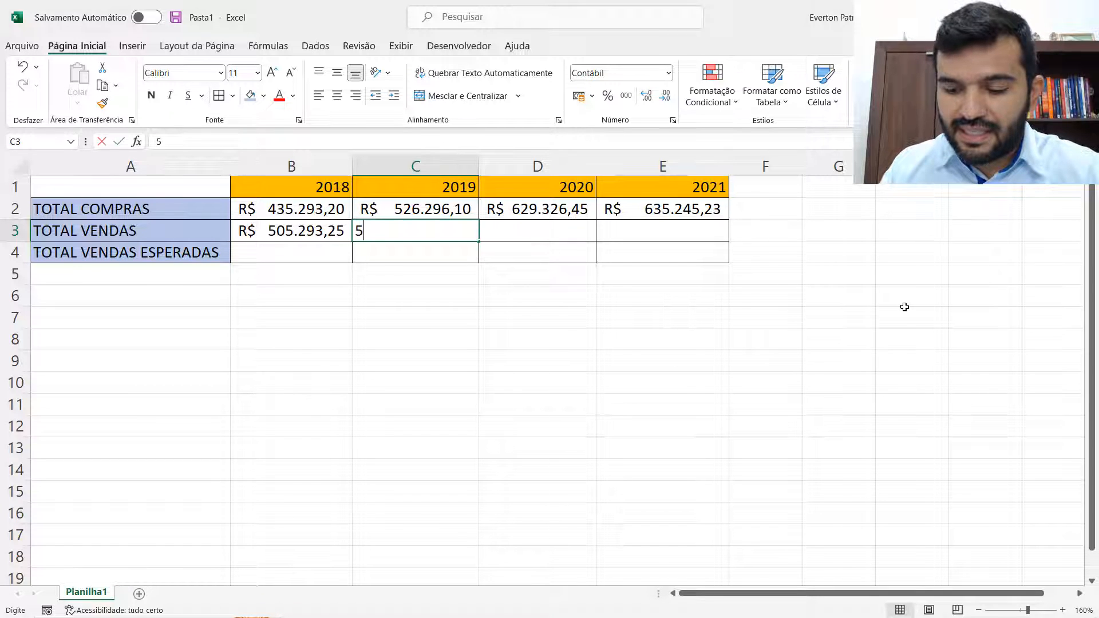
text(2)
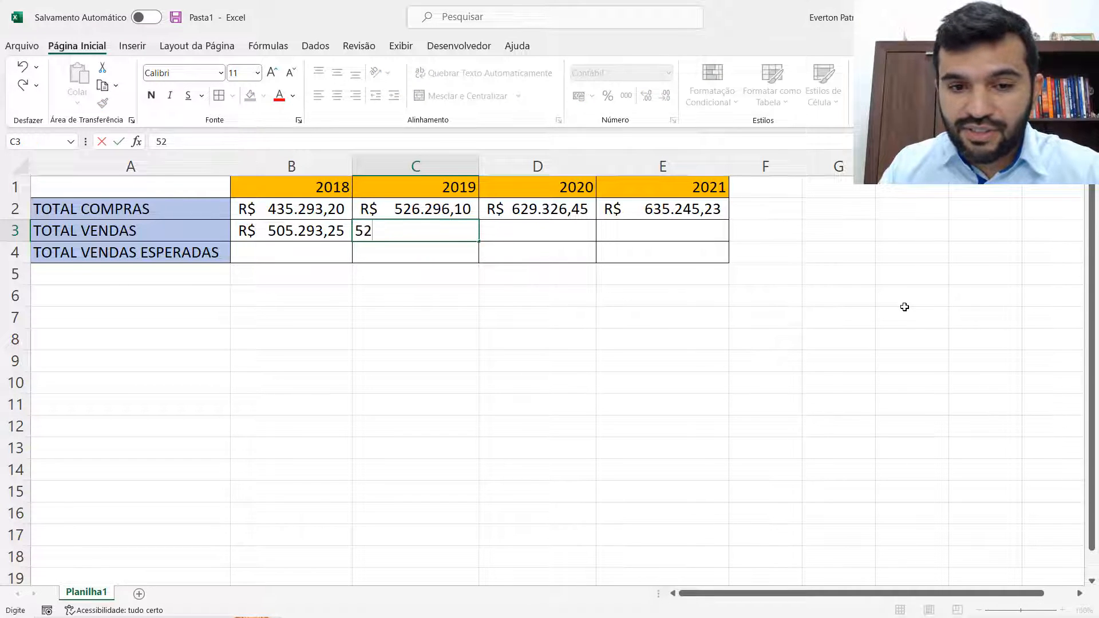
text(94)
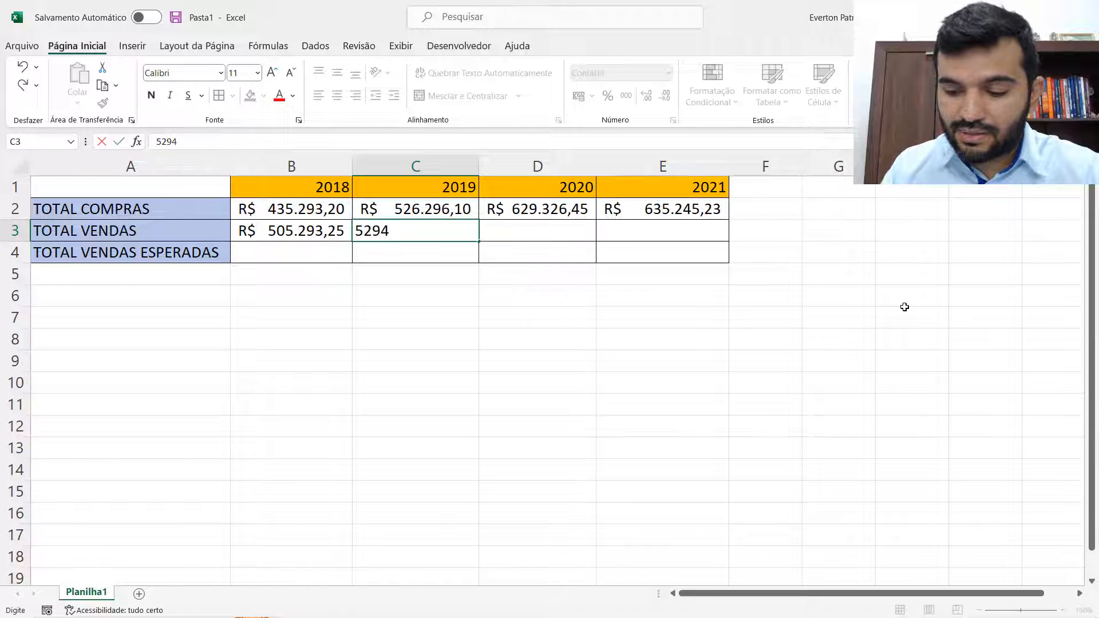
text(35,32)
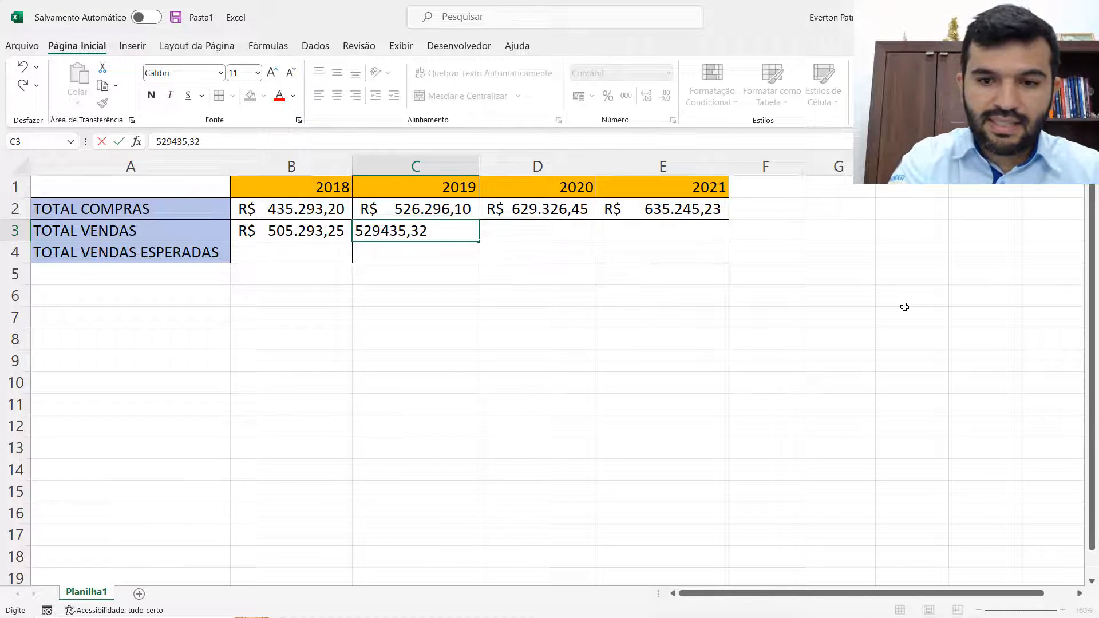
key(Tab)
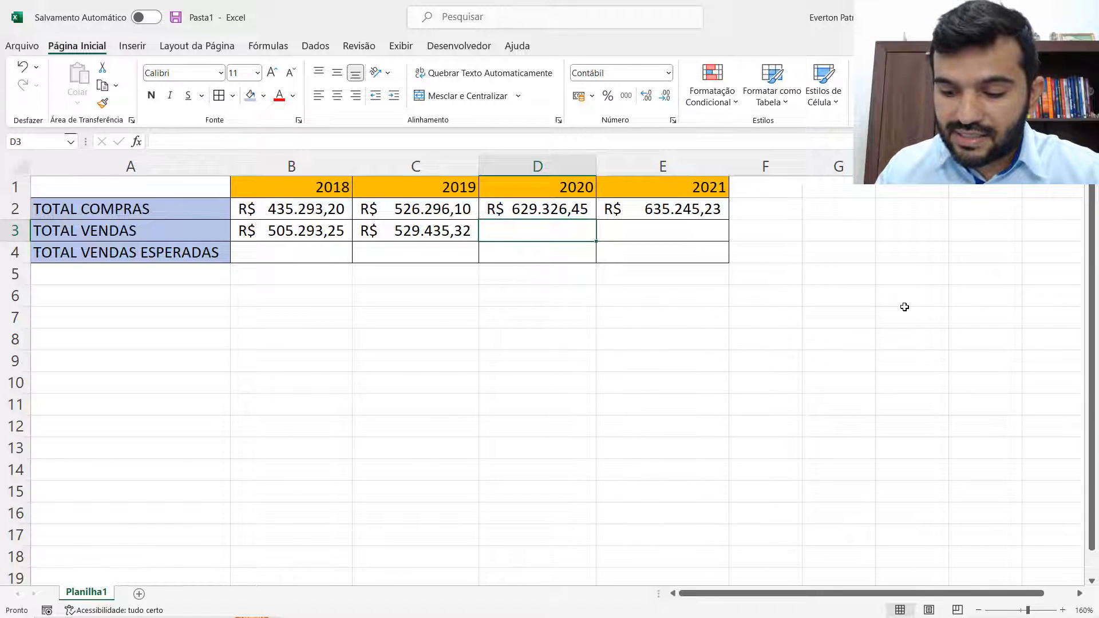
Enter the total sales for 2020 and 2021: 710435,10 in D3 and 823423,25 in E3
text(710435,10)
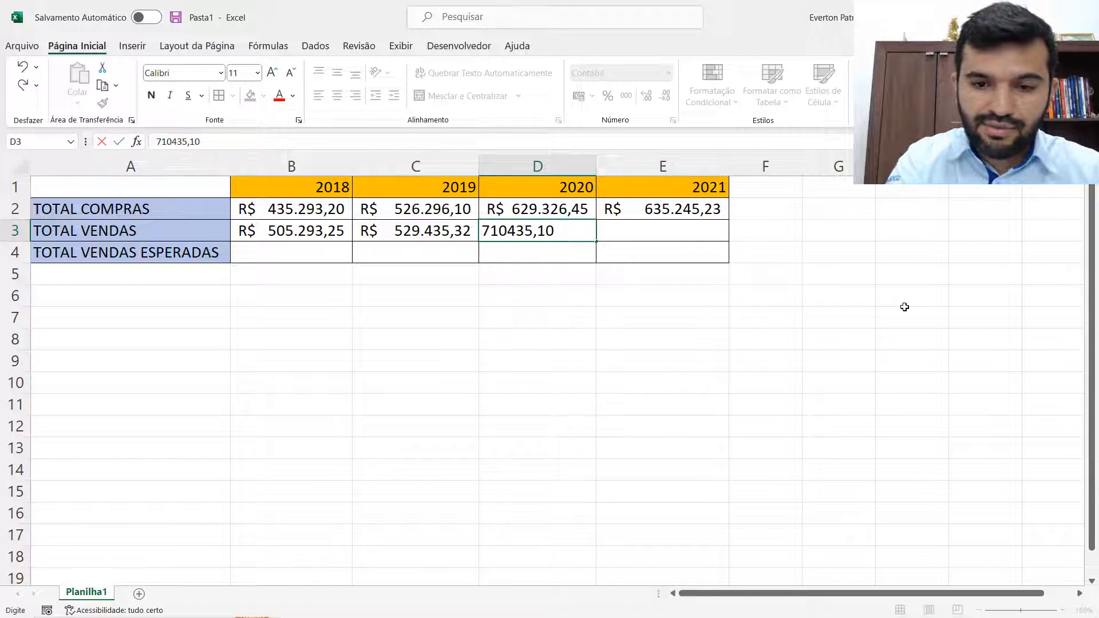
key(Tab)
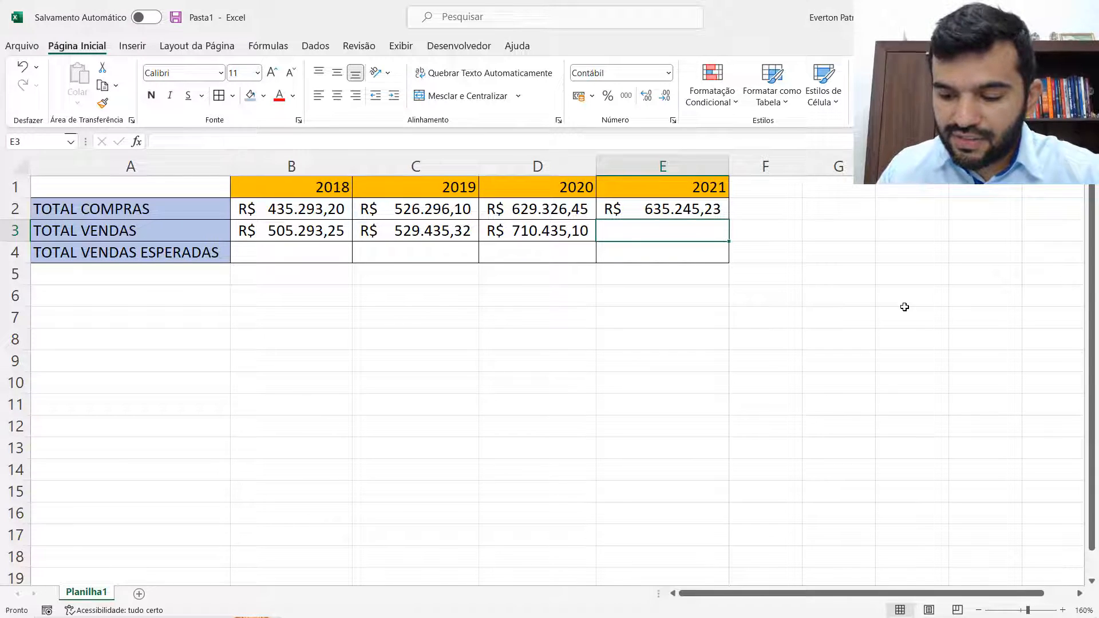
text(823)
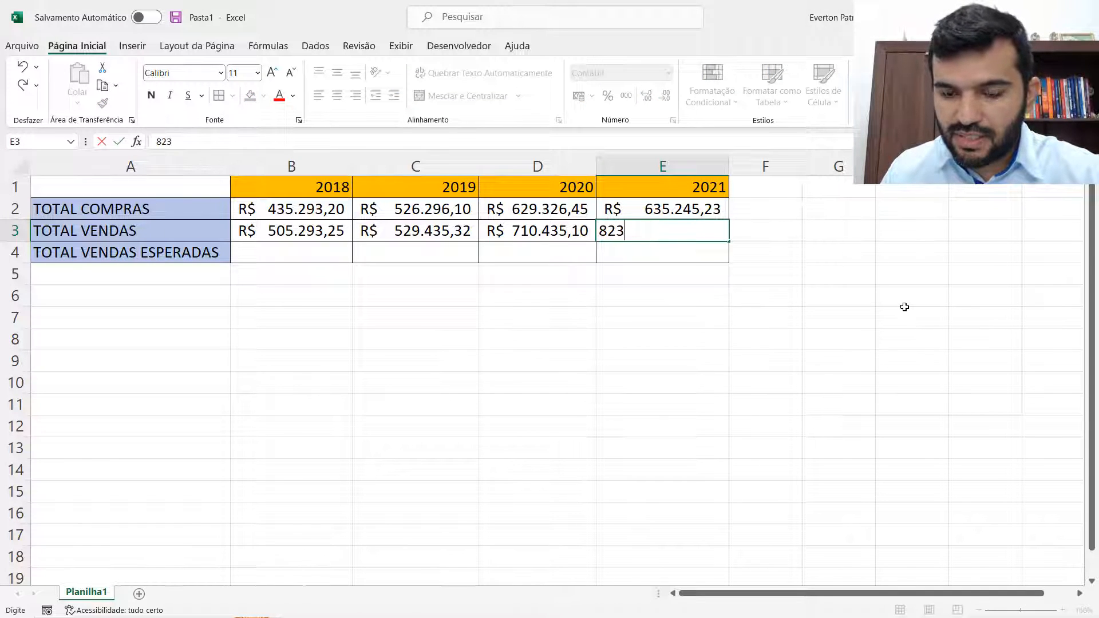
text(423,25)
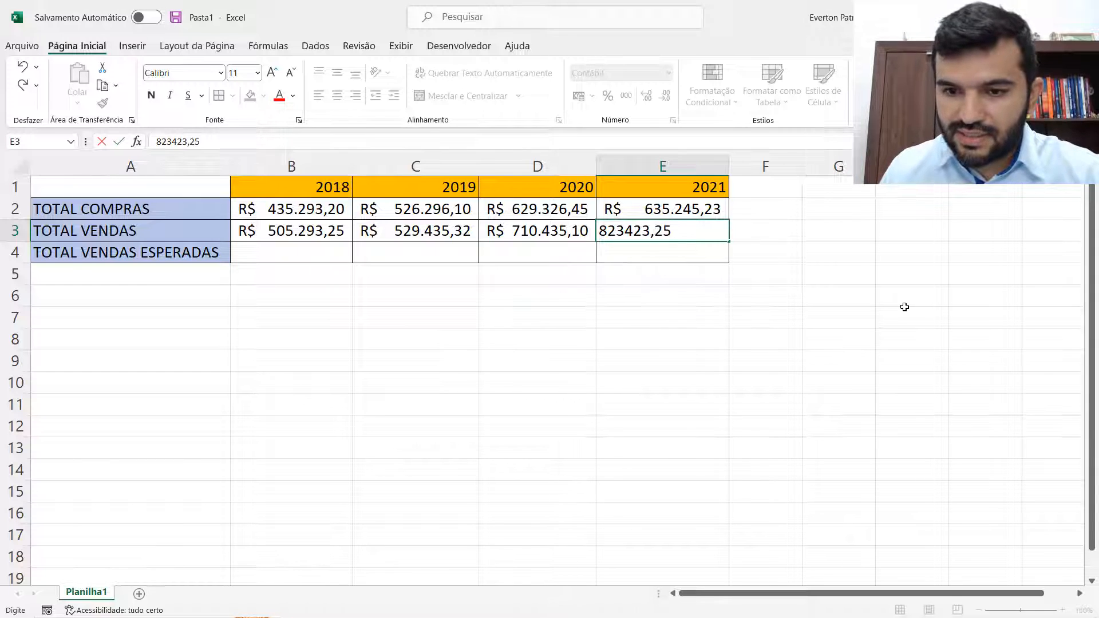
key(Return)
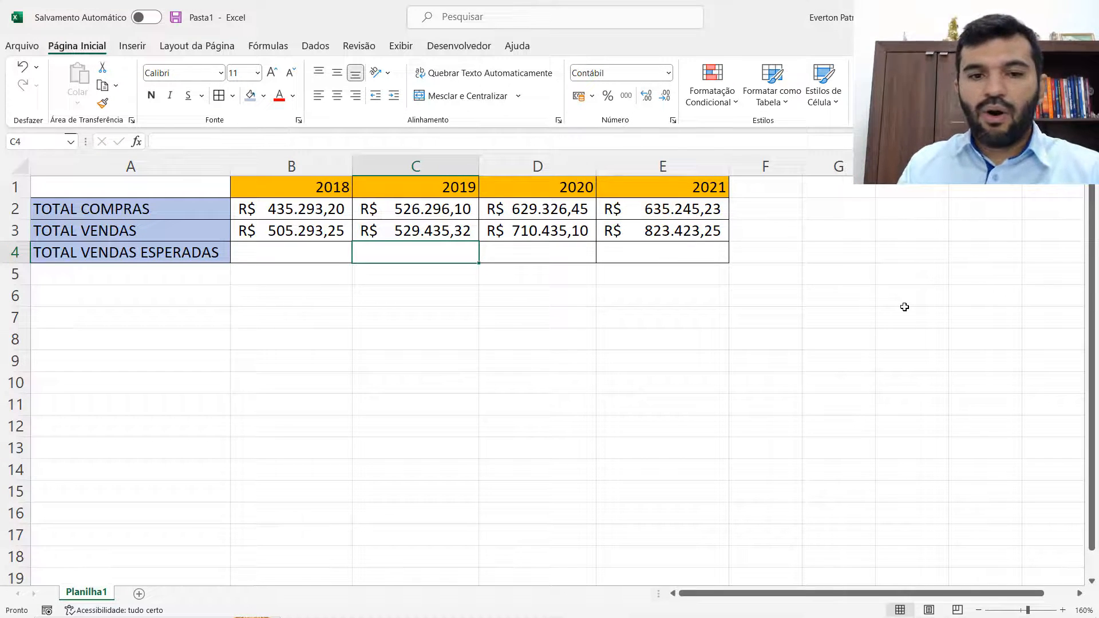
Review the total purchases row and the total sales row together by selecting A2:E3
key(Up)
key(Left)
key(Left)
key(Up)
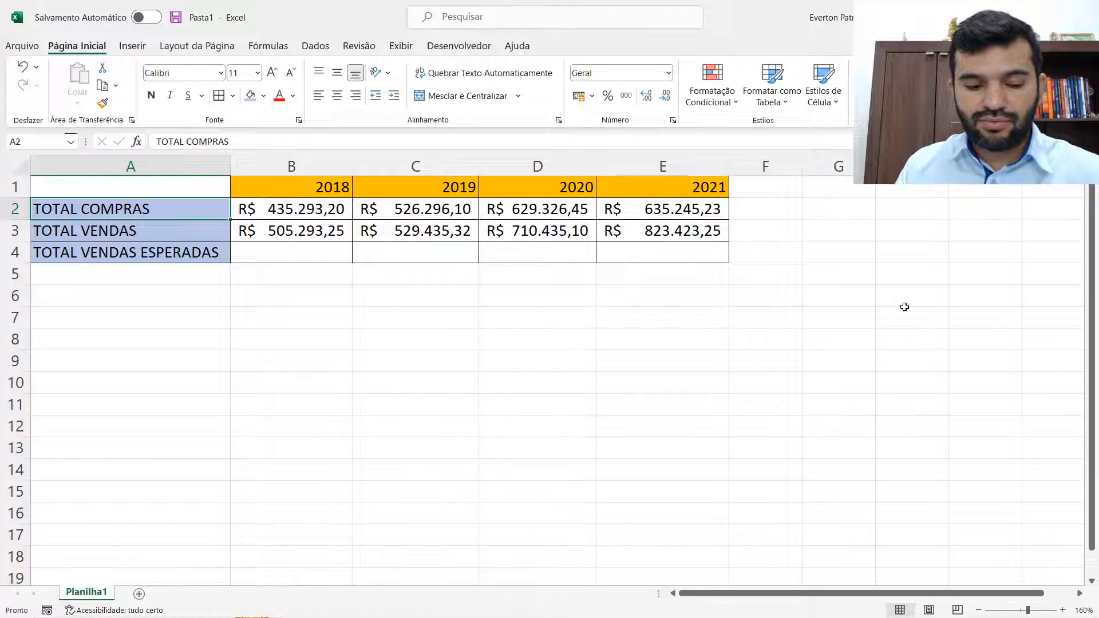
key(shift+Down)
key(shift+Right)
key(shift+Right)
key(shift+Right)
key(shift+Right)
key(shift+Right)
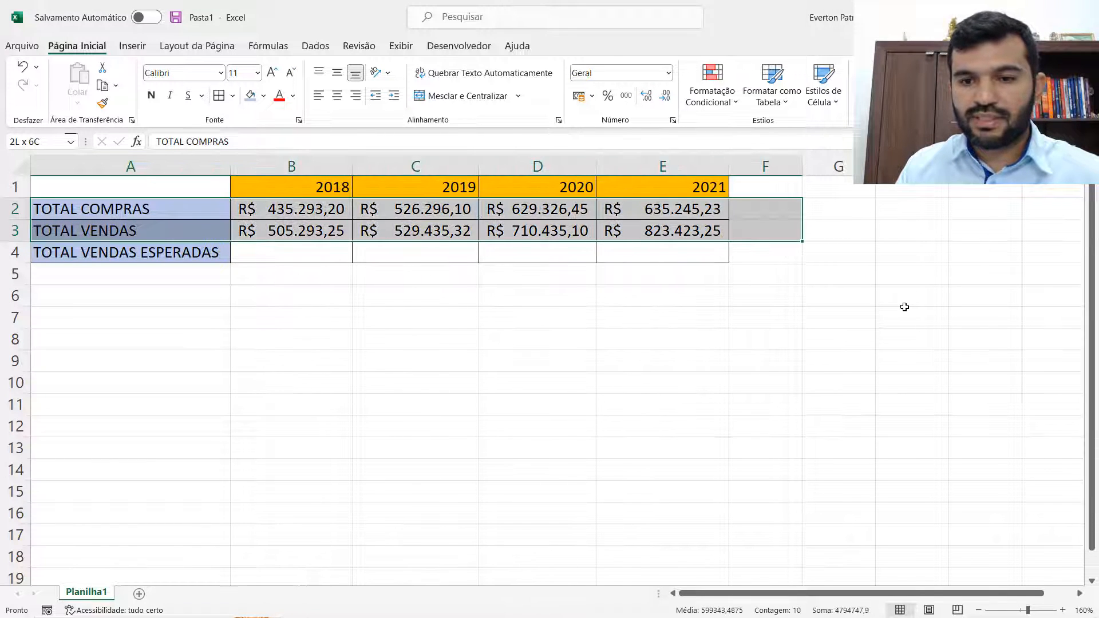
key(shift+Left)
key(shift+Left)
key(shift+Right)
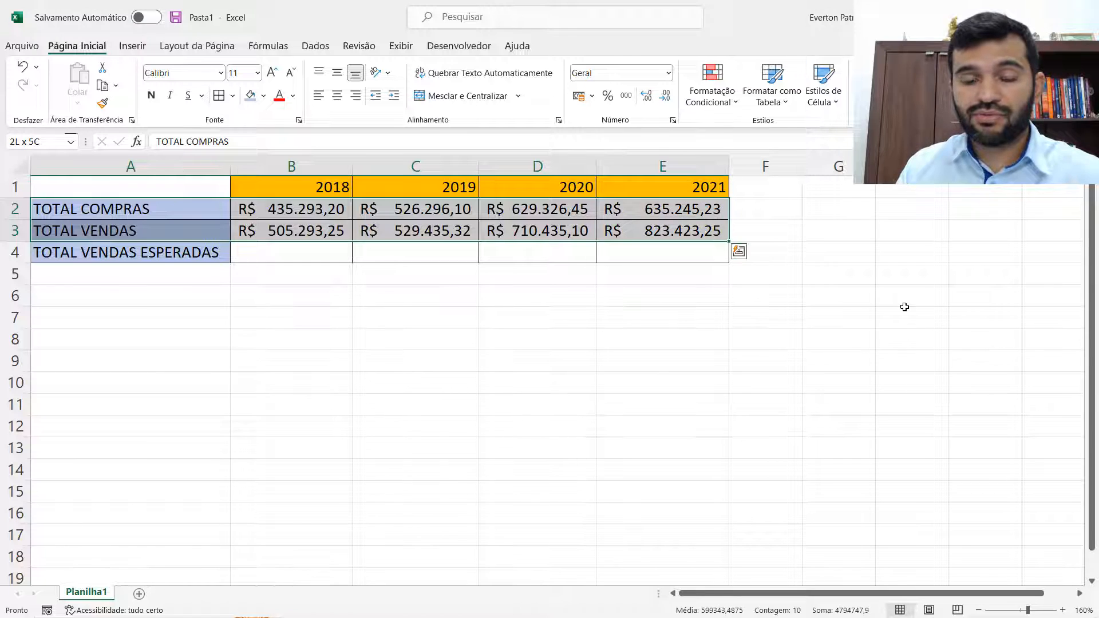
key(Left)
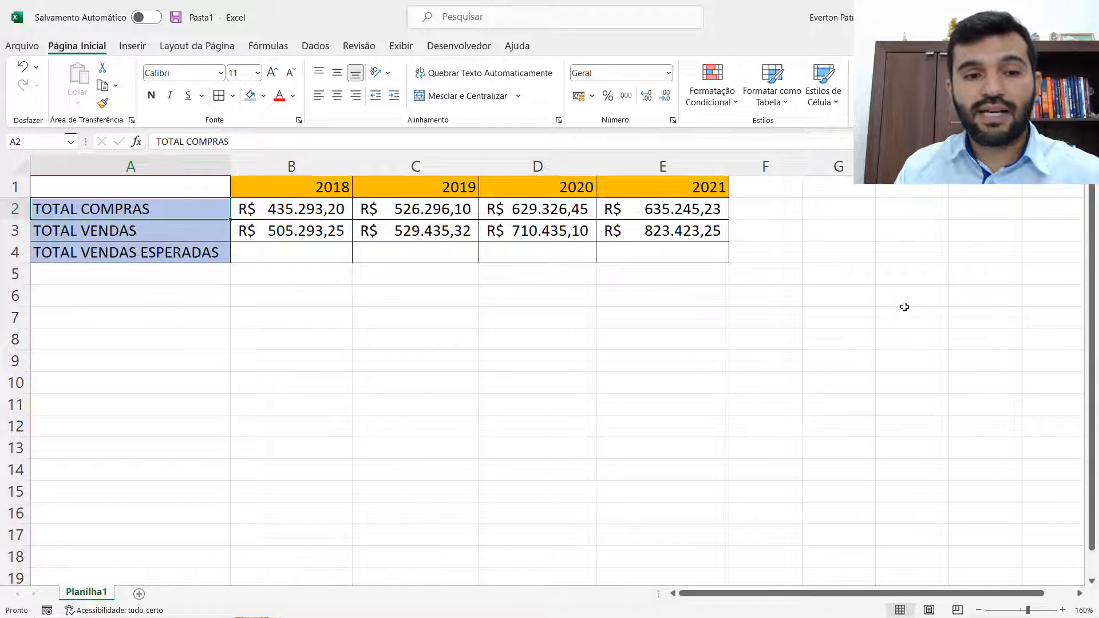
key(shift+Right)
key(shift+Right)
key(shift+Right)
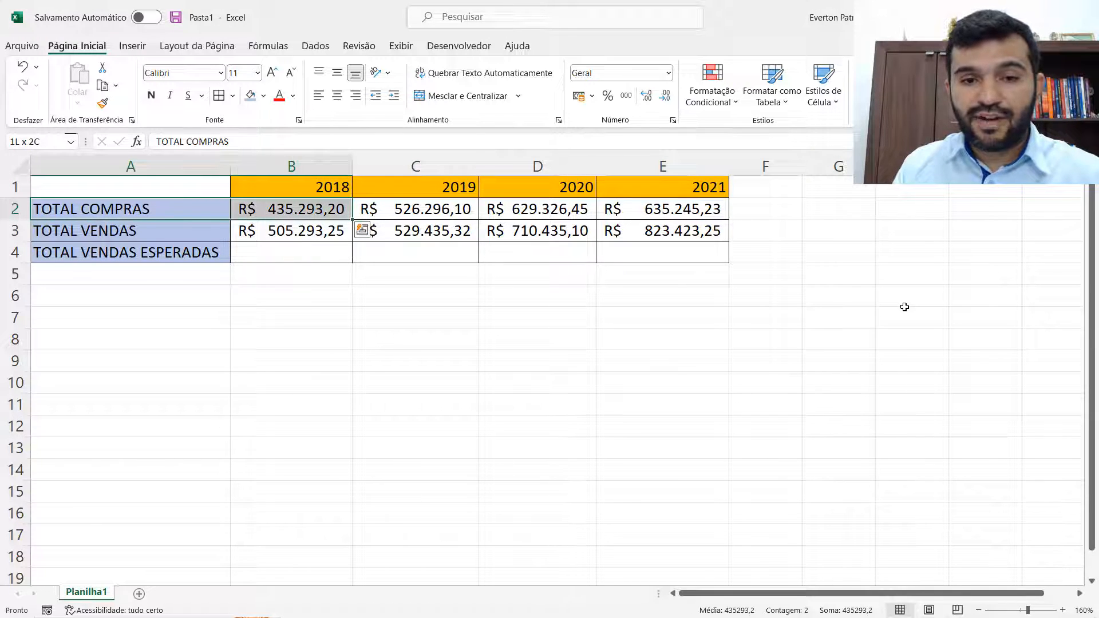
key(shift+Right)
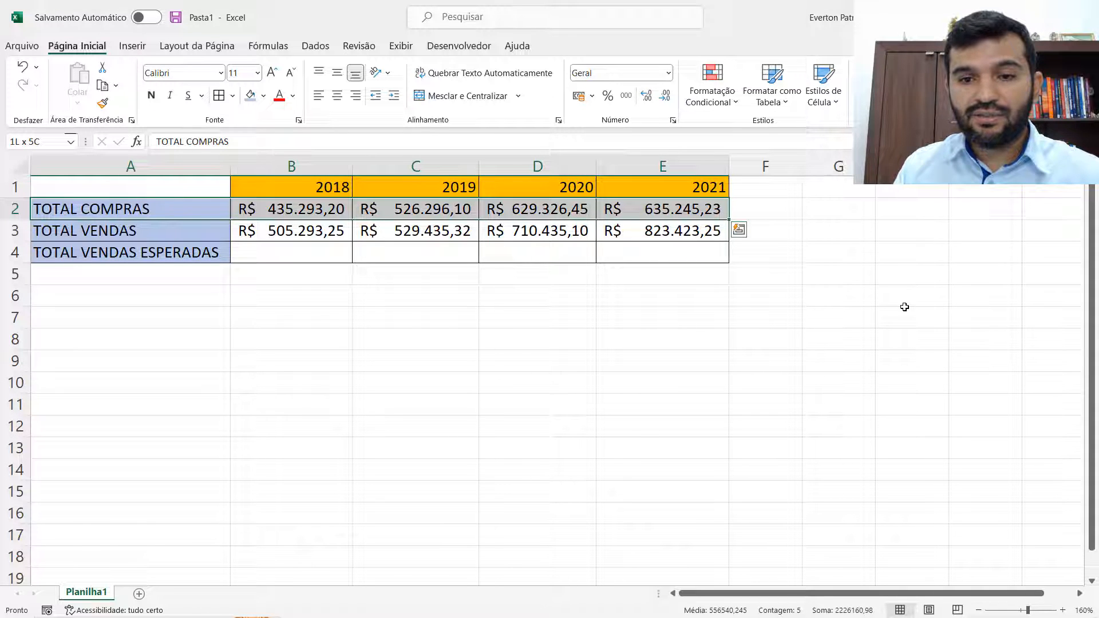
key(shift+Down)
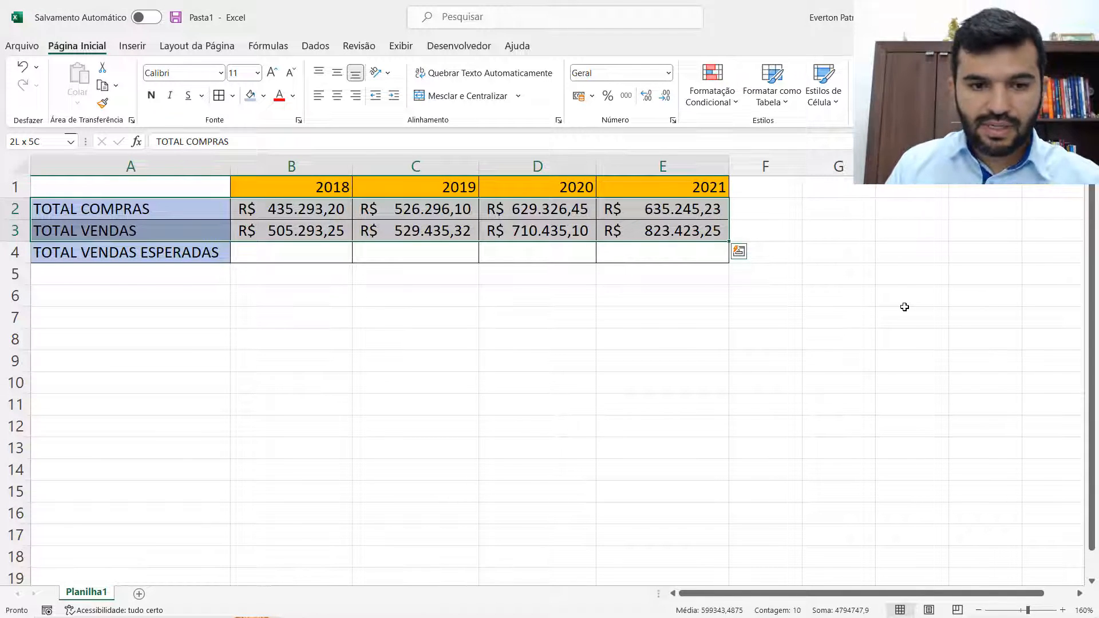
Calculate the 2018 expected sales in B4 as purchases plus 20 percent with the formula =(B2+(B2*20/100)), accepting the suggested parenthesis correction
key(Down)
key(Down)
key(Right)
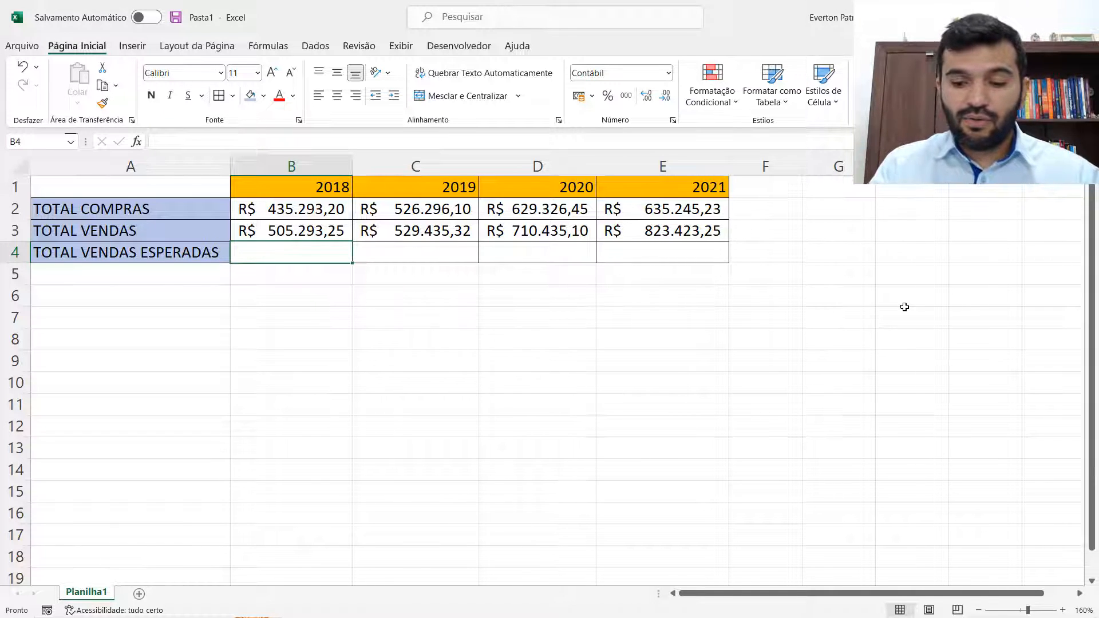
text(=)
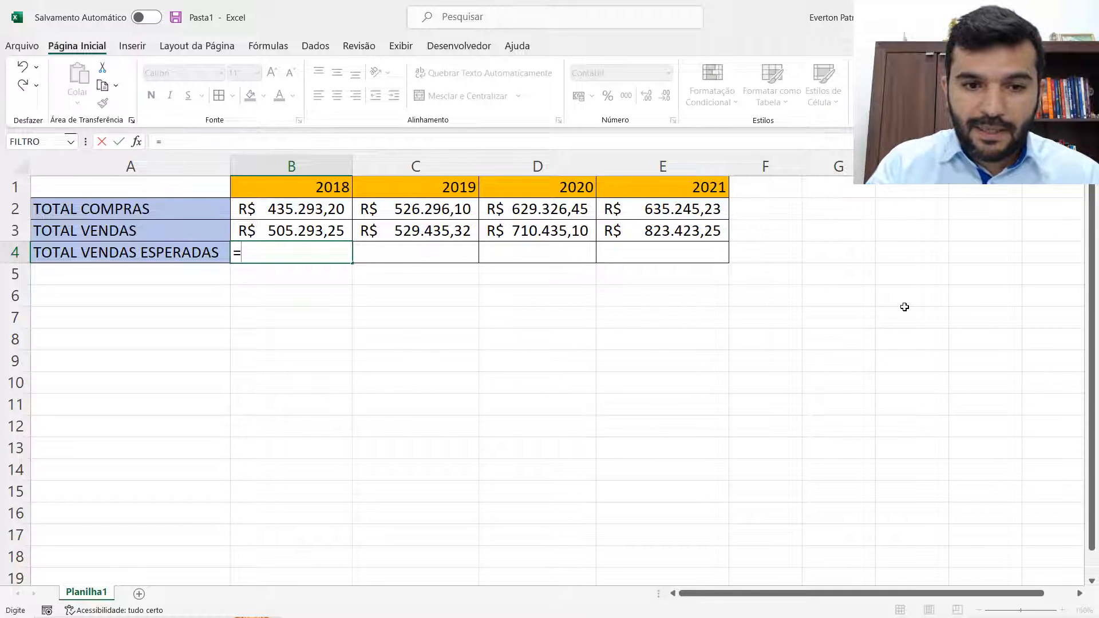
text(()
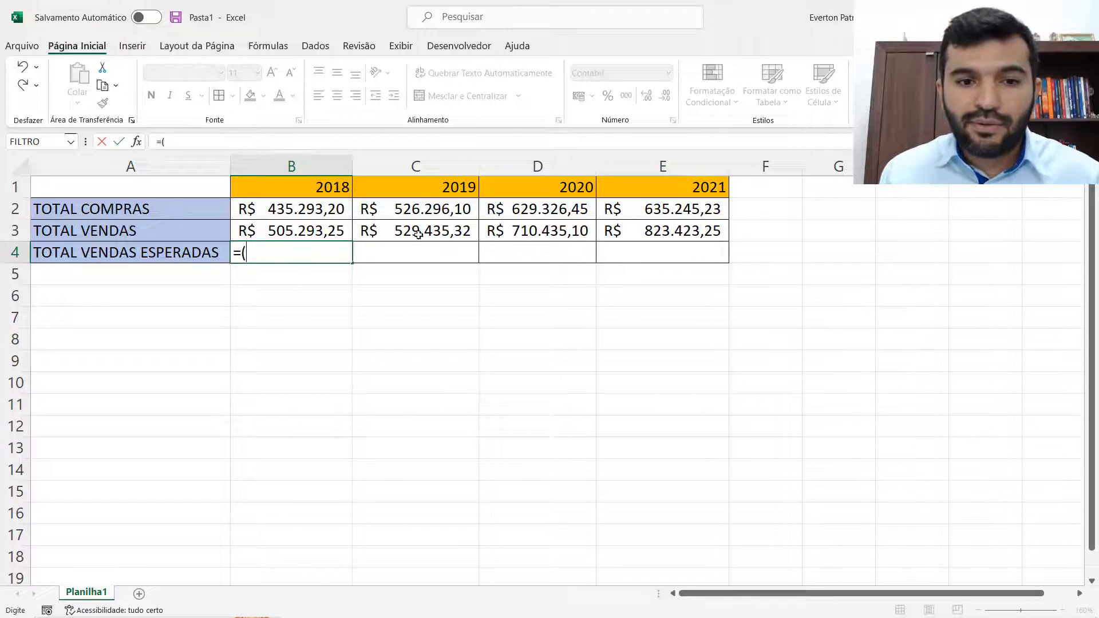
click(296, 211)
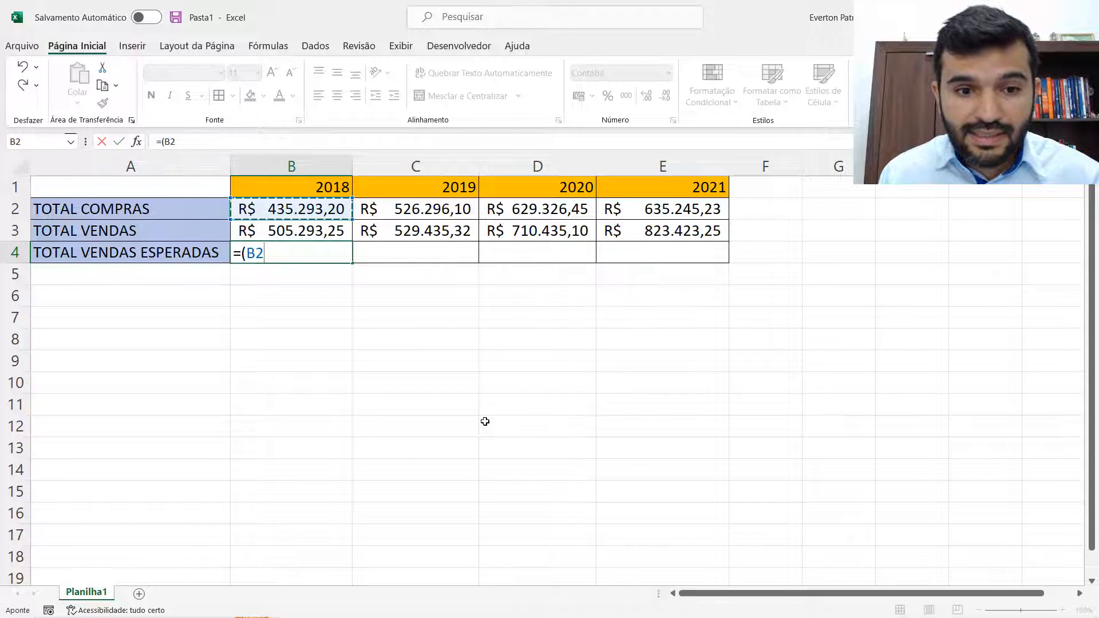
text(+)
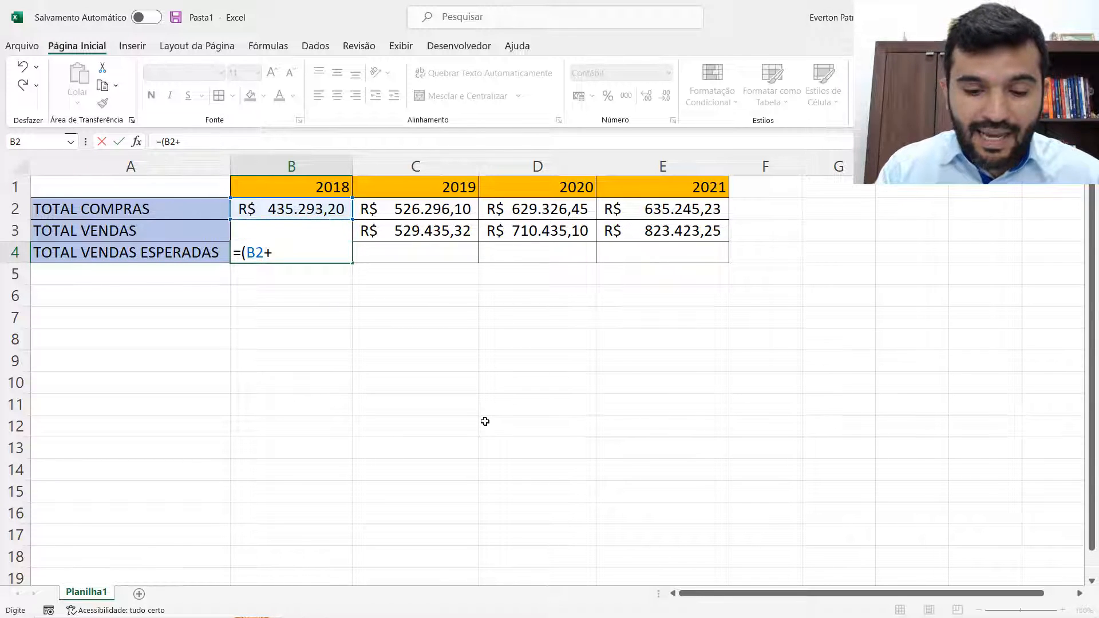
text(()
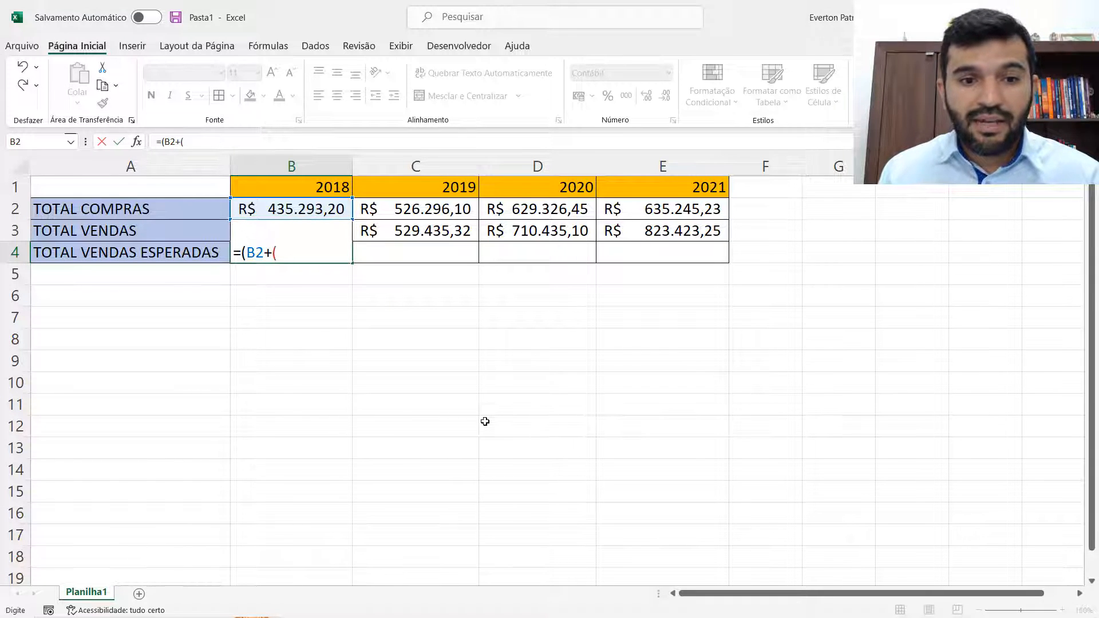
click(305, 210)
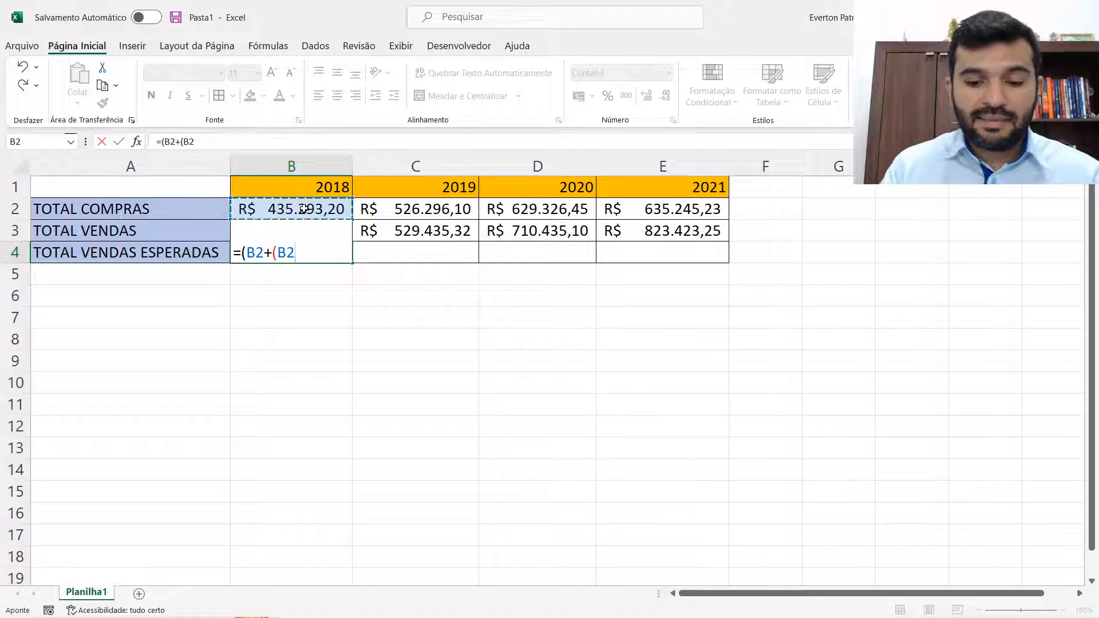
text(*20)
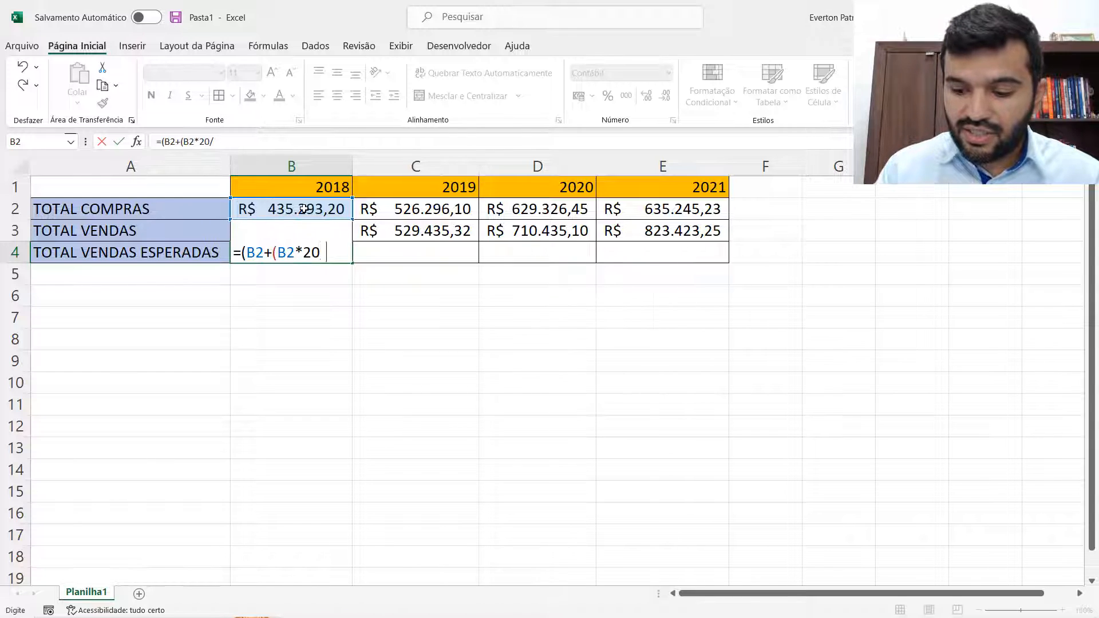
text(/100)
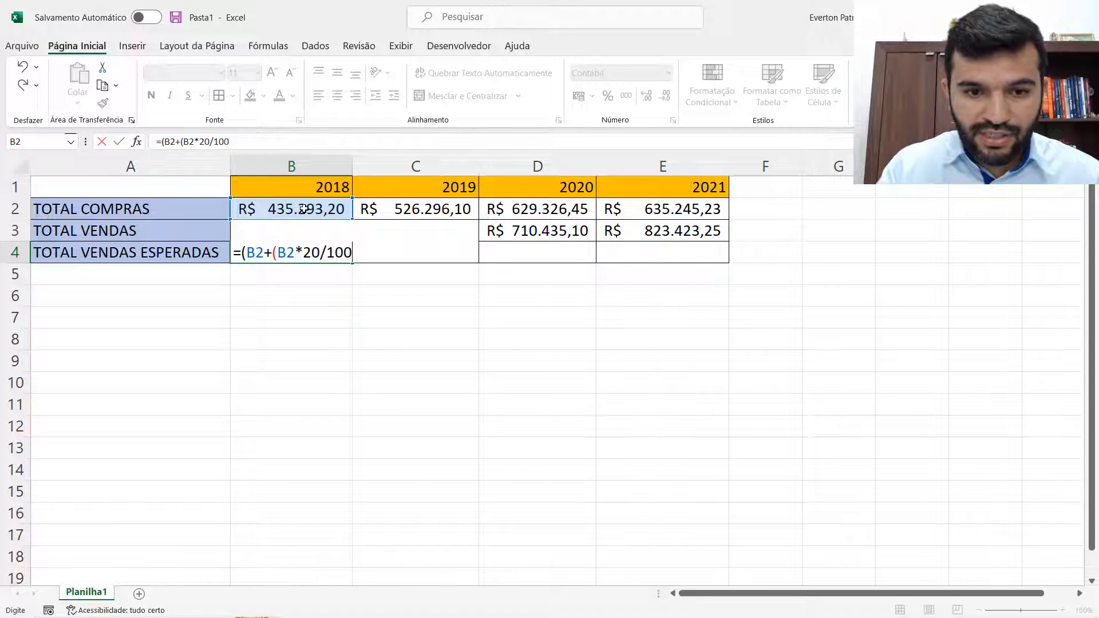
text())
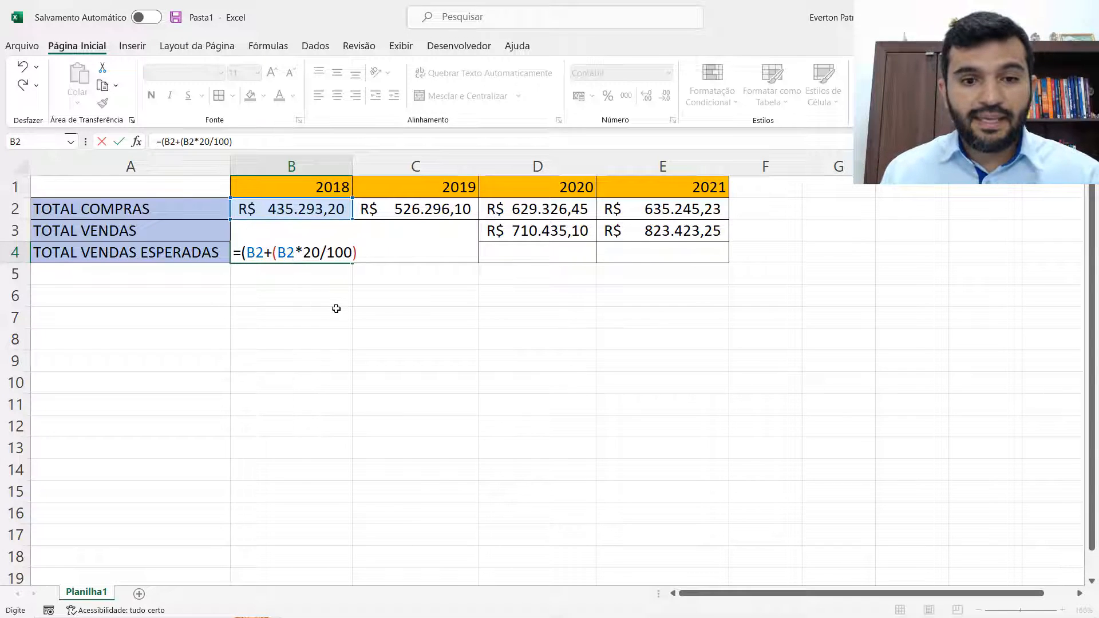
key(Return)
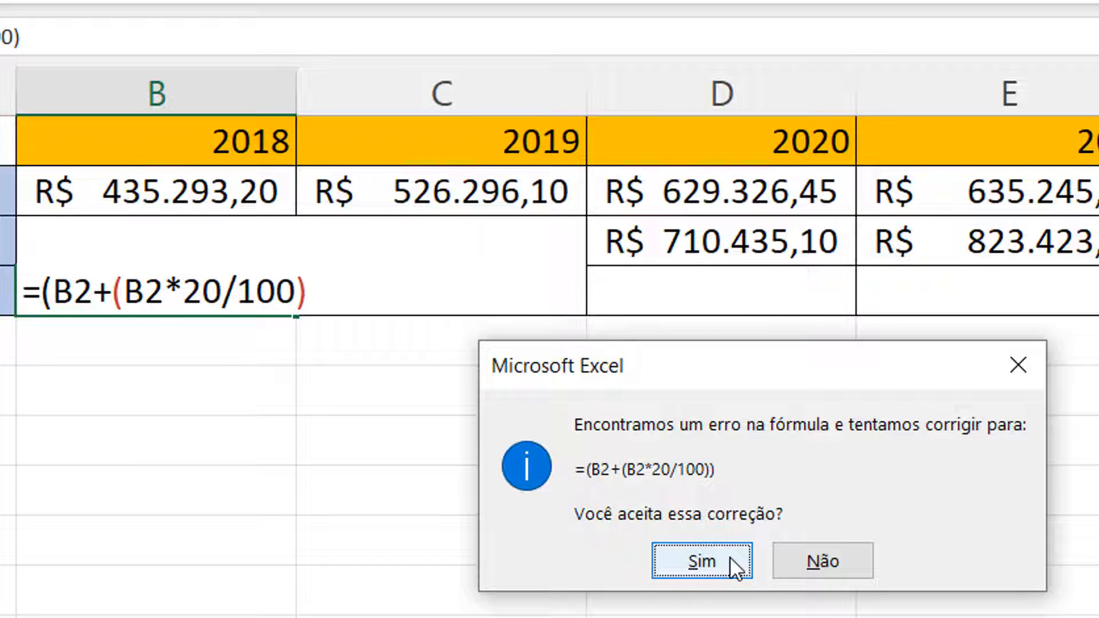
click(702, 561)
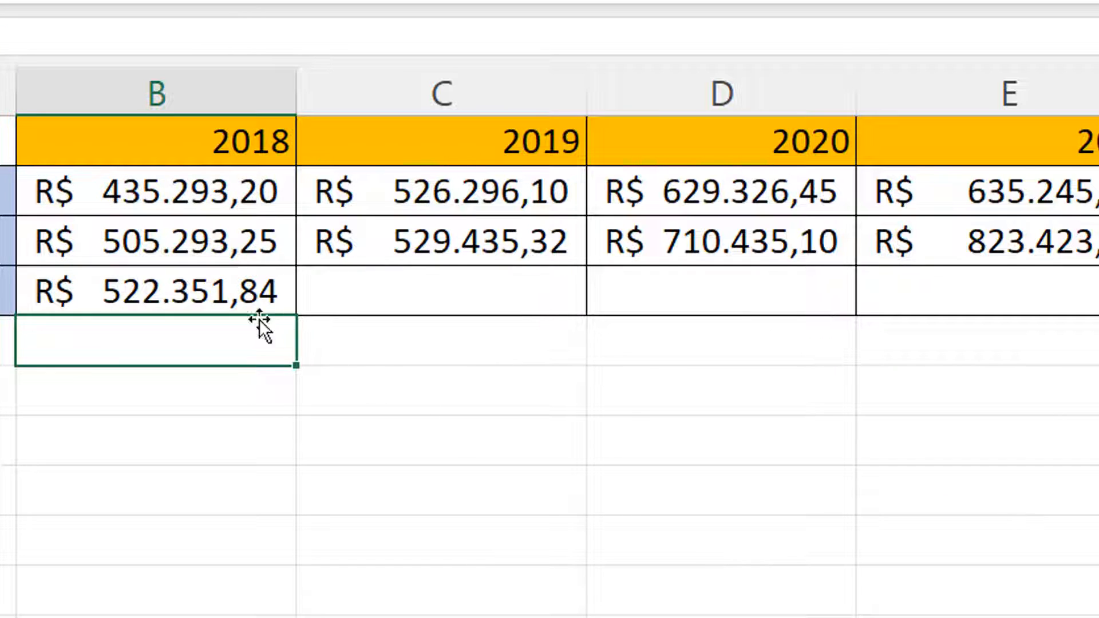
Fill the expected sales formula from B4 across C4:E4 for 2019 to 2021
click(258, 292)
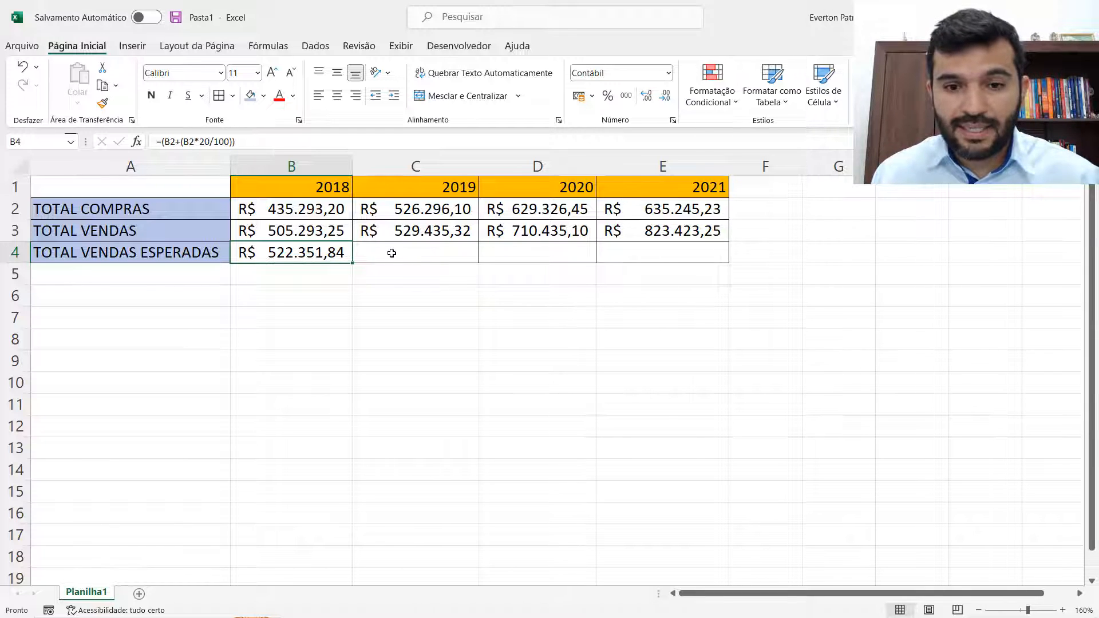
click(418, 254)
click(538, 253)
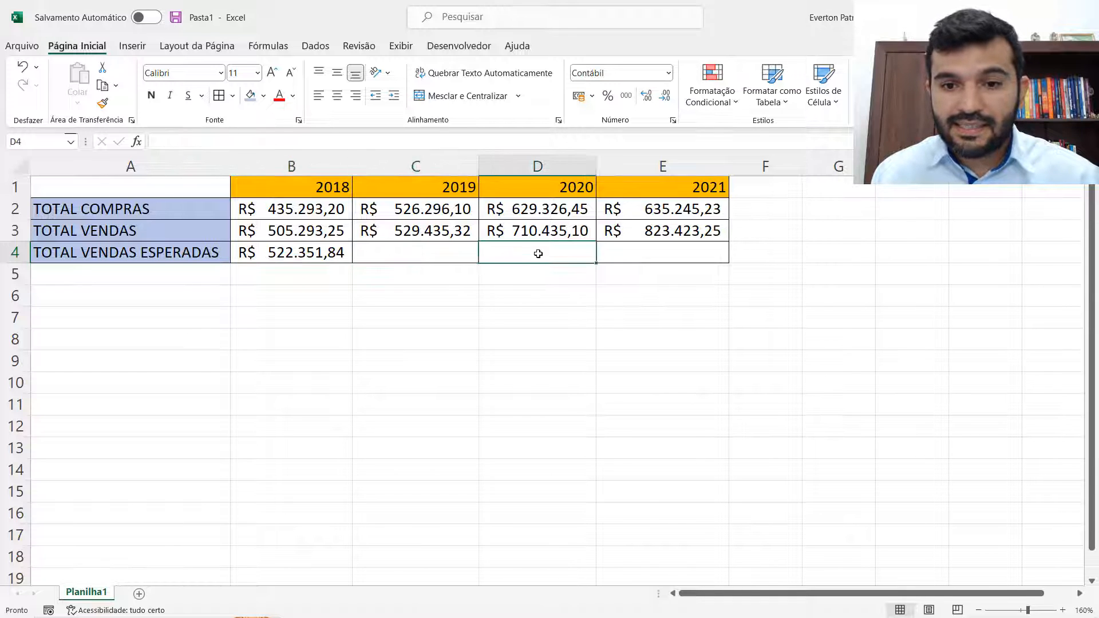
click(636, 251)
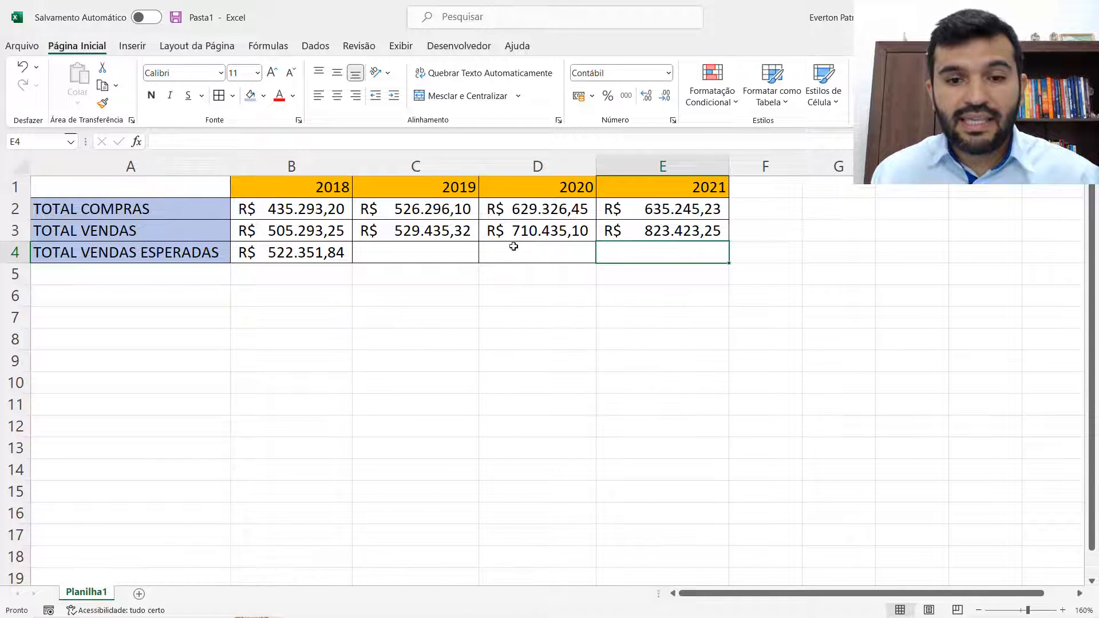
click(449, 252)
click(342, 250)
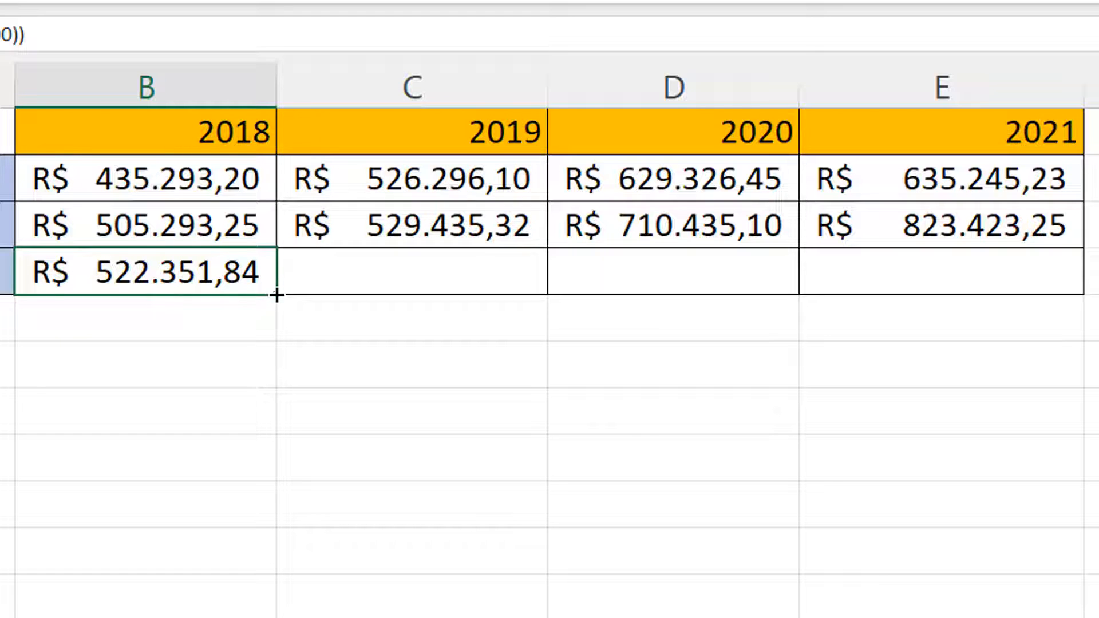
drag(277, 295, 1012, 291)
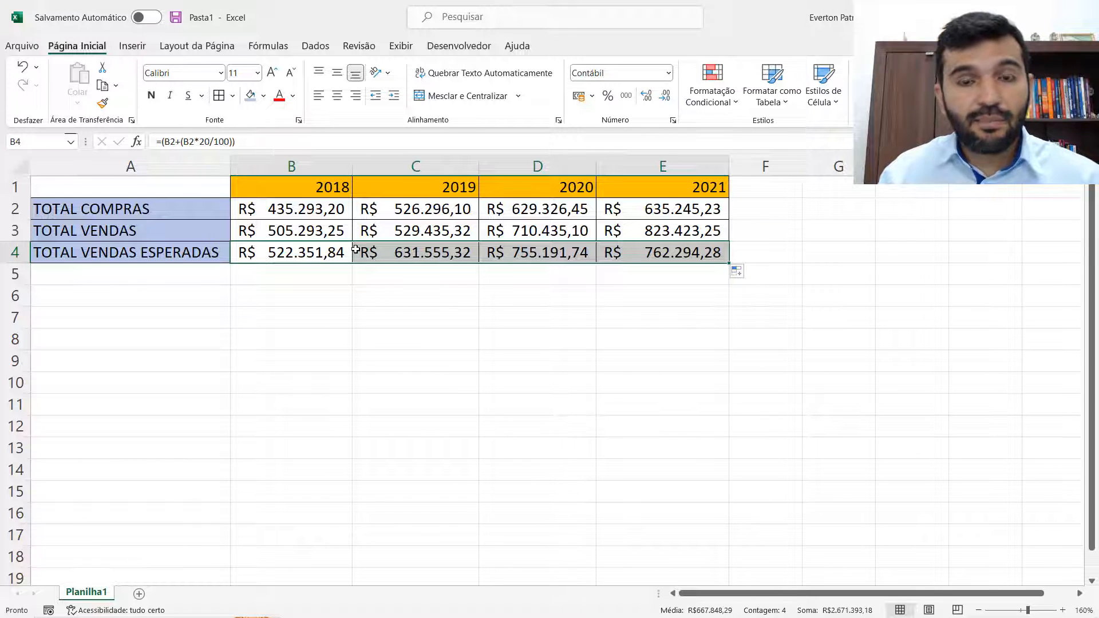
Compare the total sales with the expected sales year by year, from 2018 in column B to 2021 in column E
click(303, 232)
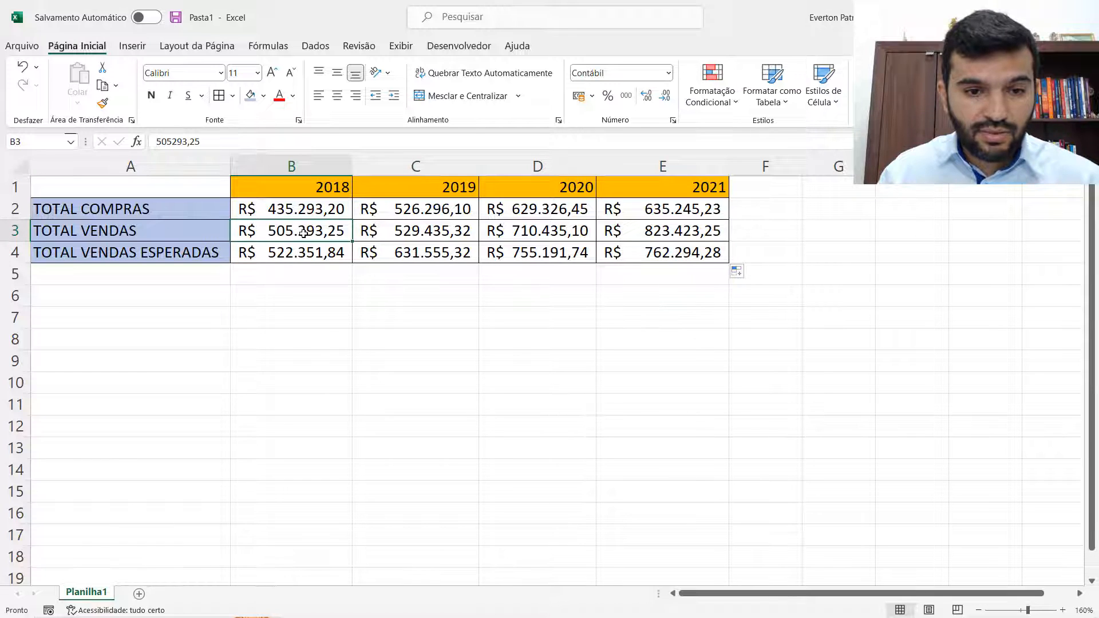
click(302, 252)
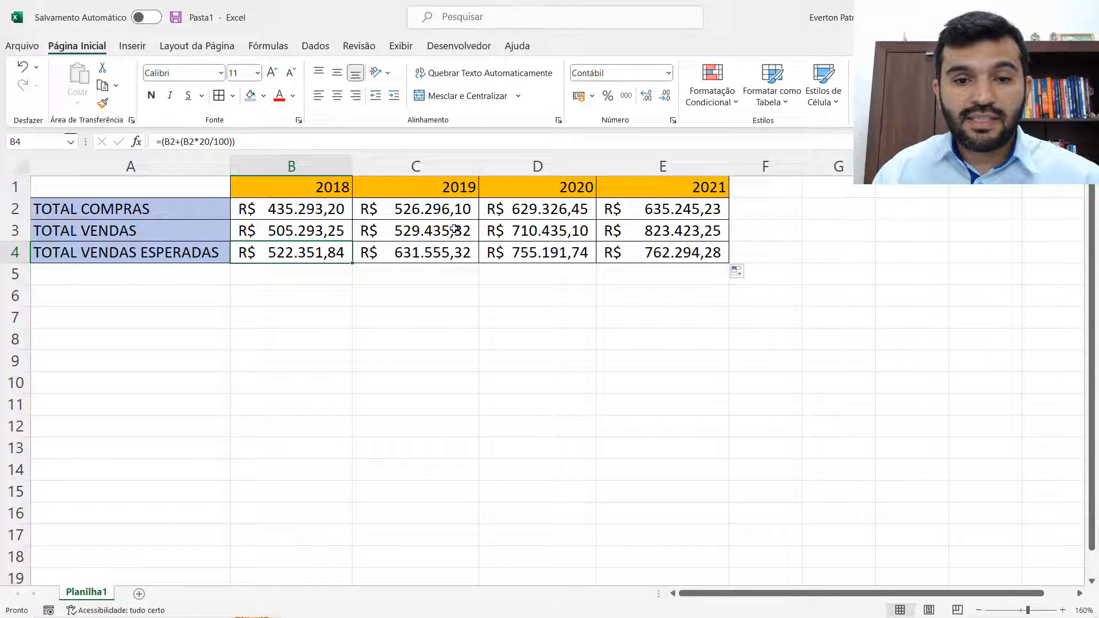
click(429, 231)
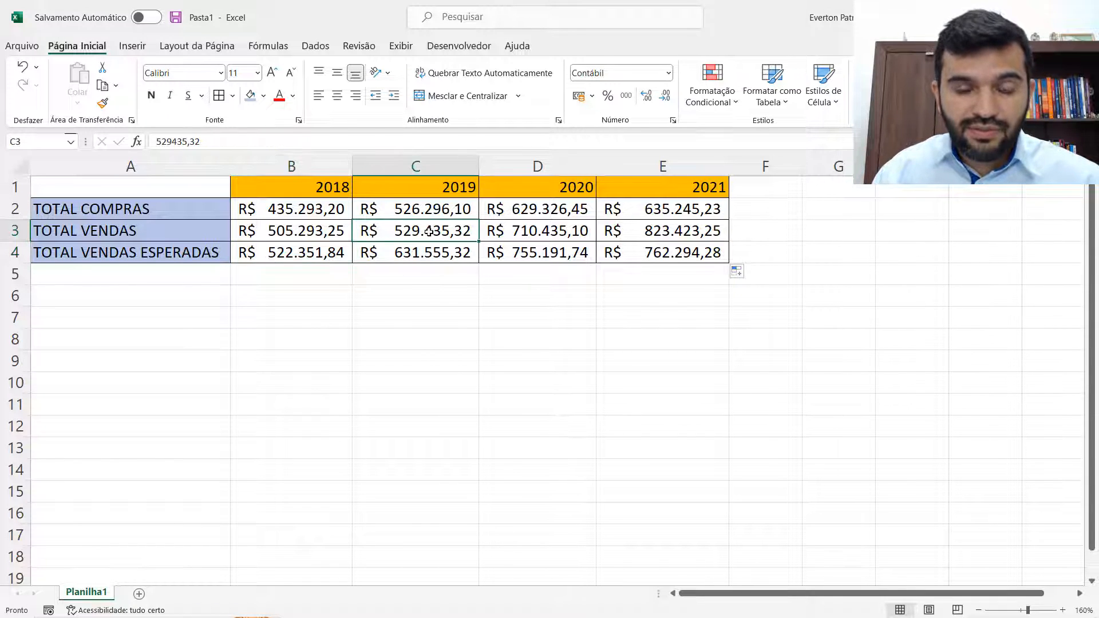
click(429, 253)
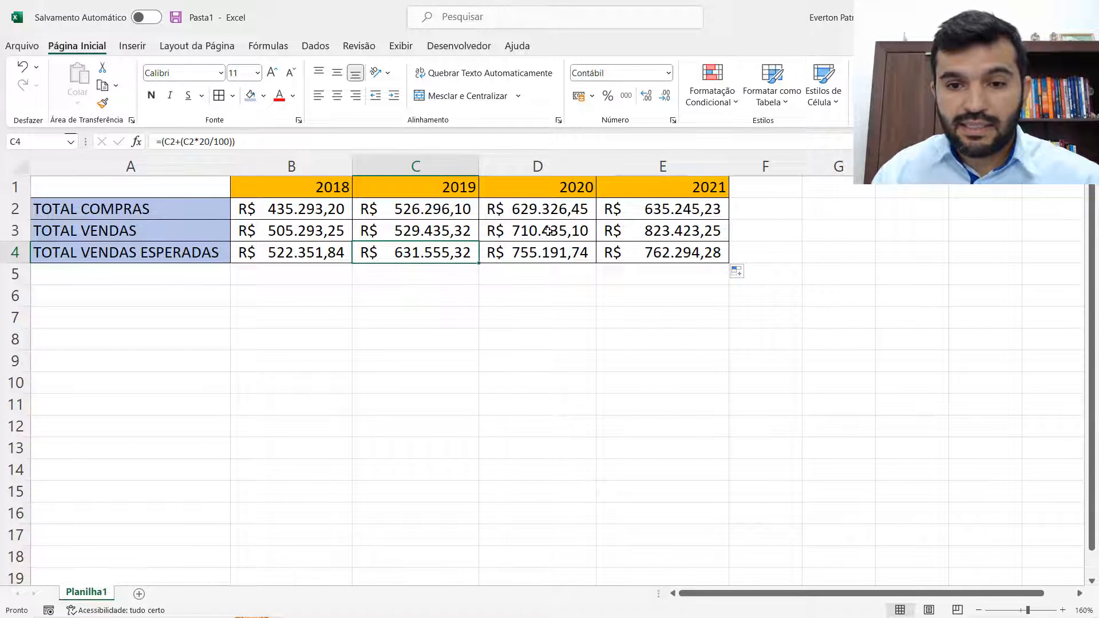
key(Right)
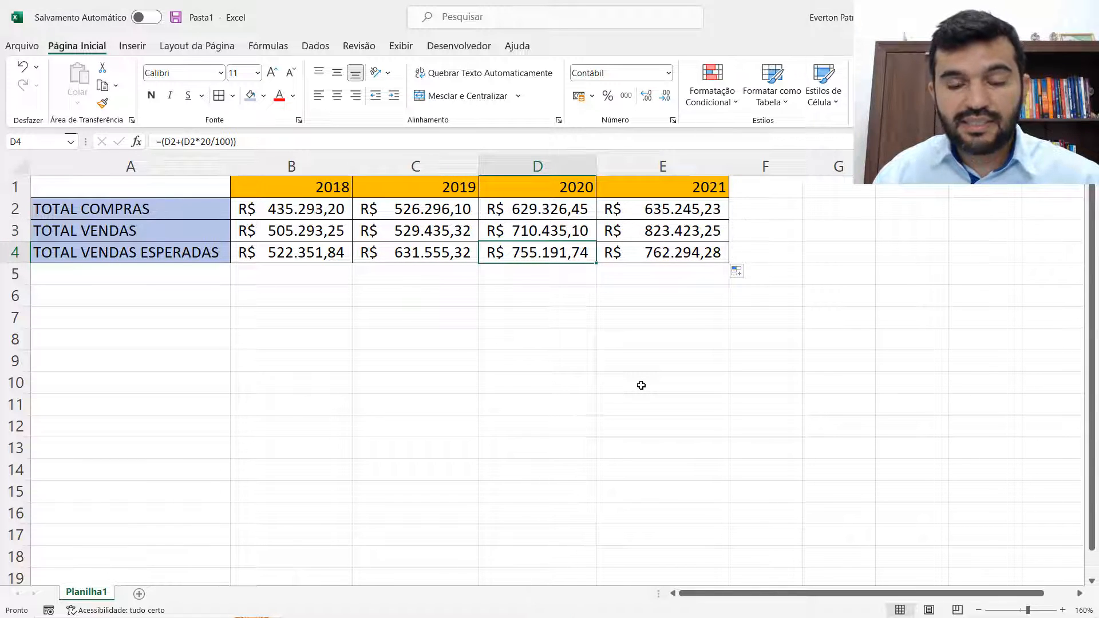
click(676, 230)
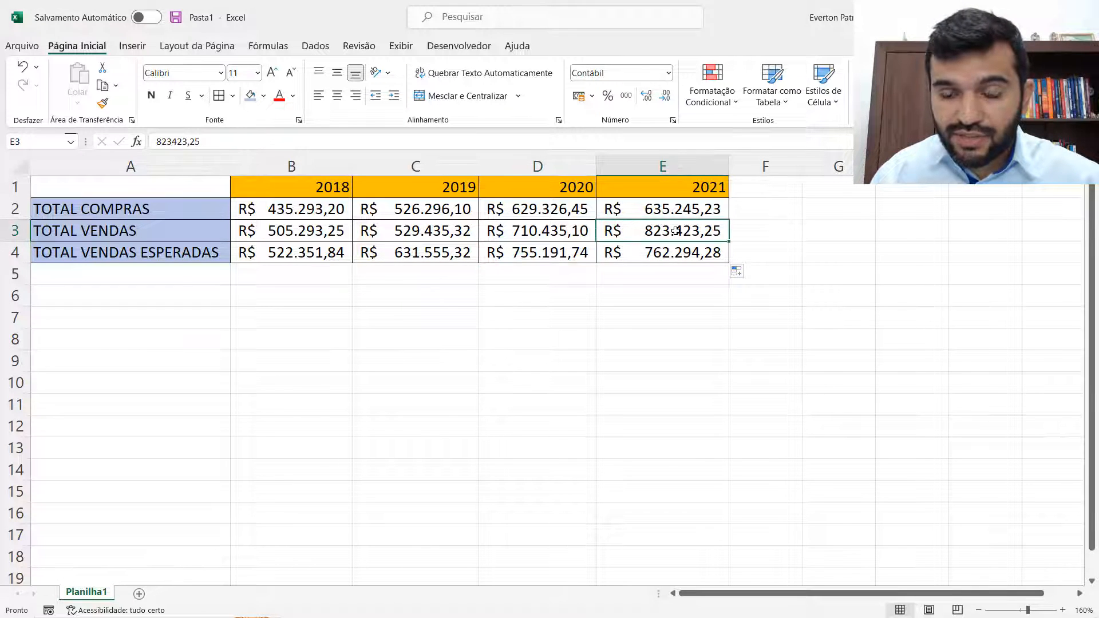
click(684, 253)
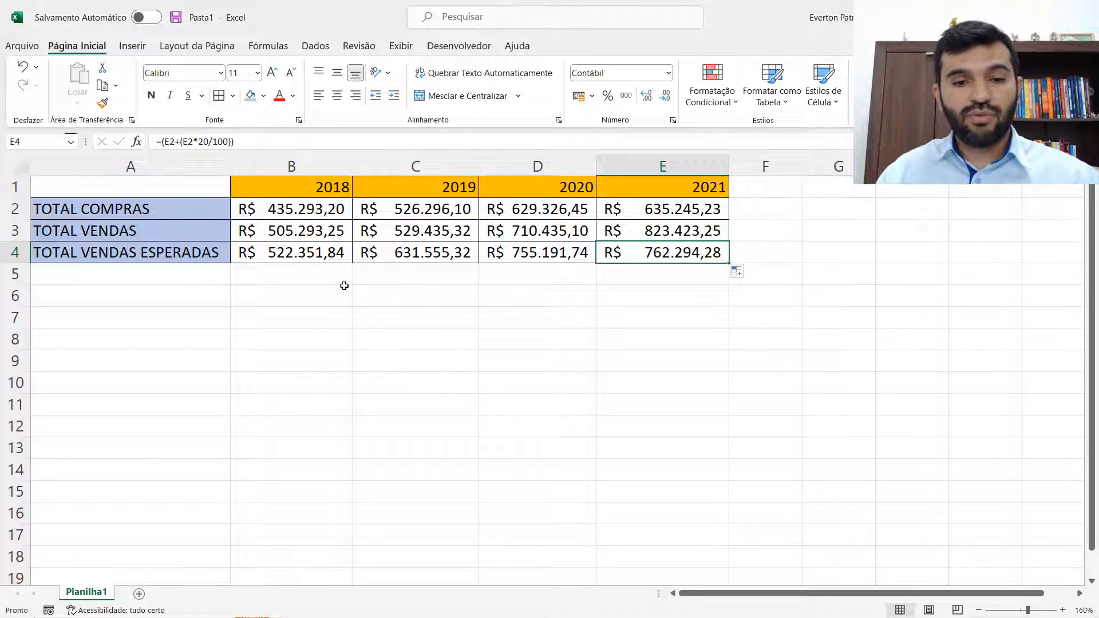
Review the 2018 to 2020 expected sales against the actual sales in B3:D4, and the 2021 pair in E3:E4
click(329, 252)
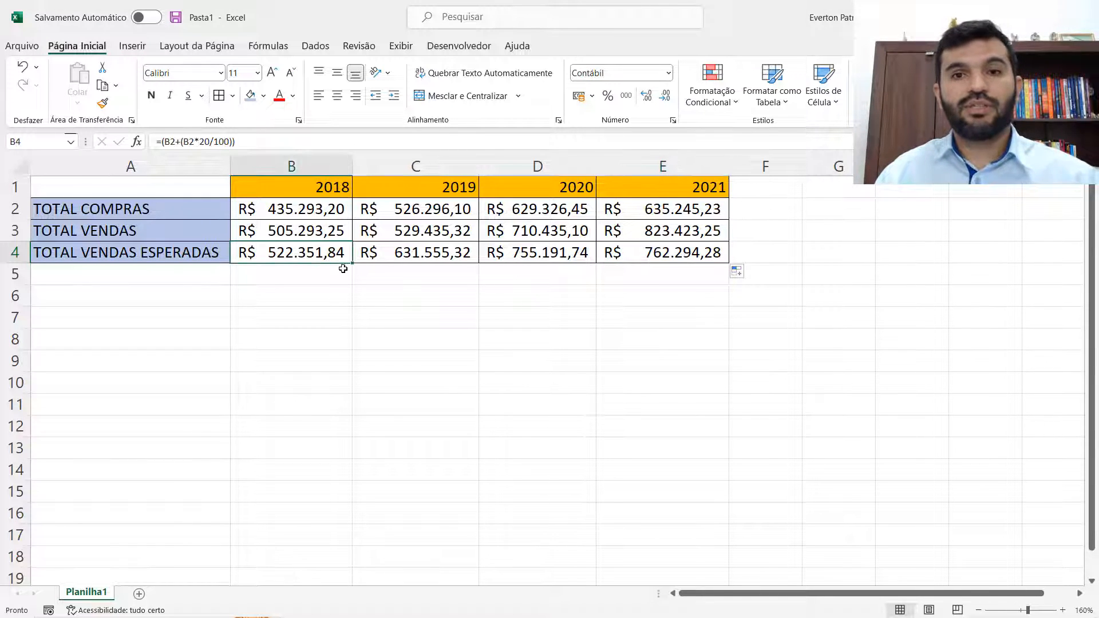
click(401, 256)
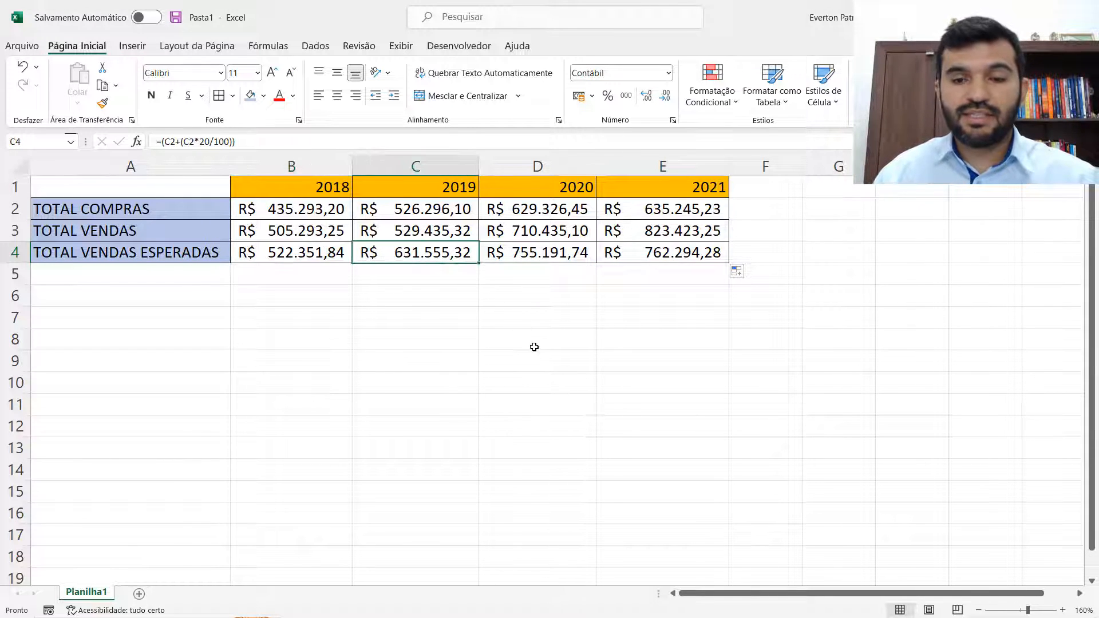
click(560, 254)
drag(295, 256, 517, 258)
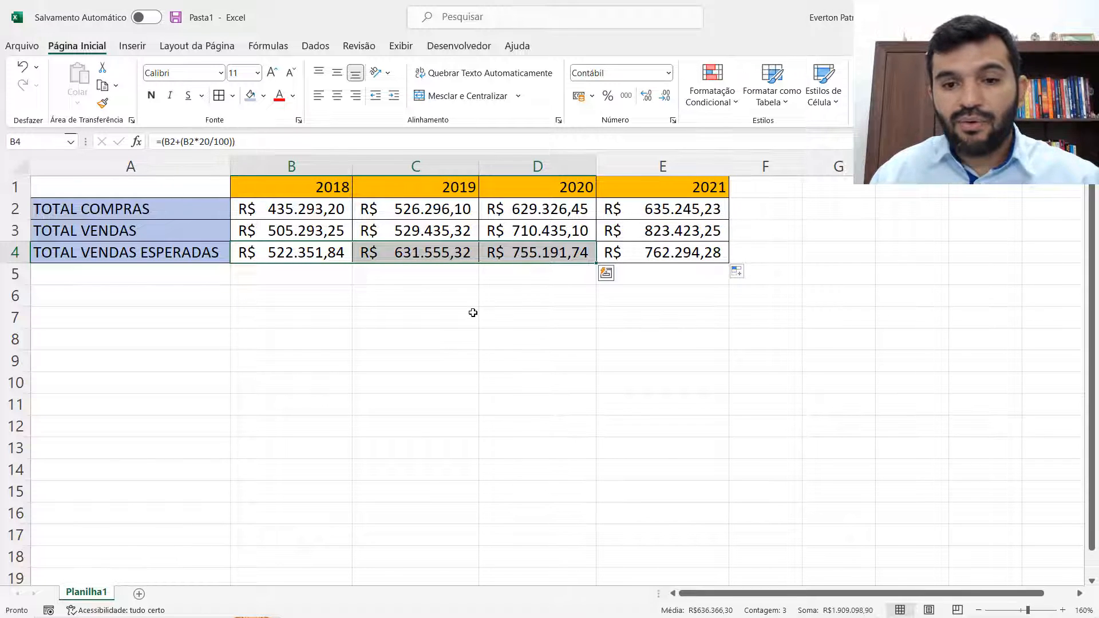
click(348, 231)
drag(419, 226, 542, 230)
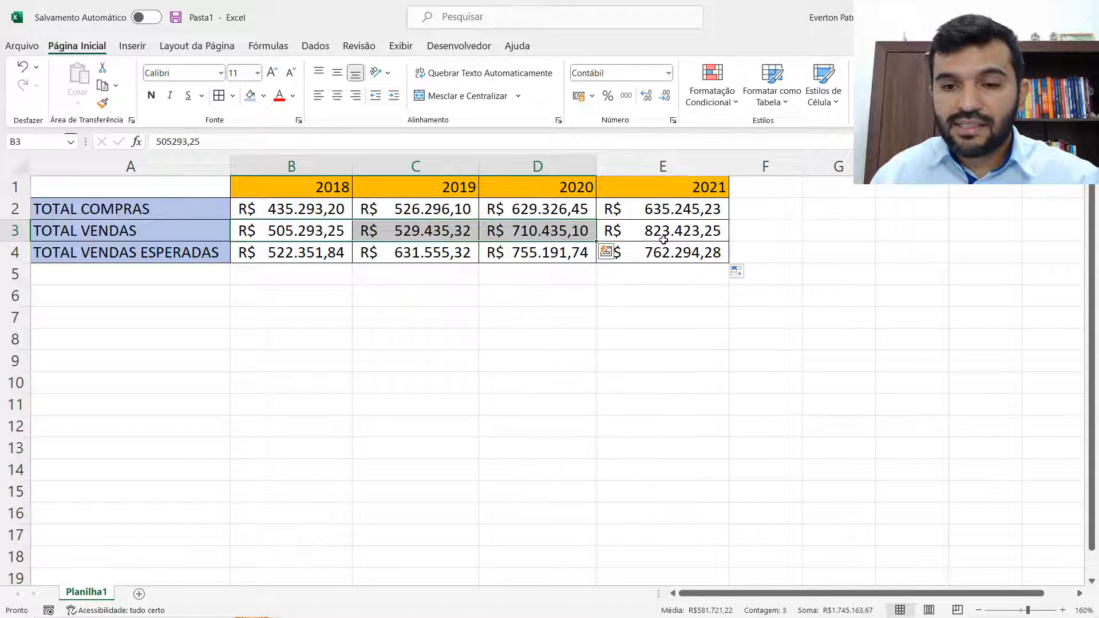
drag(668, 232, 666, 252)
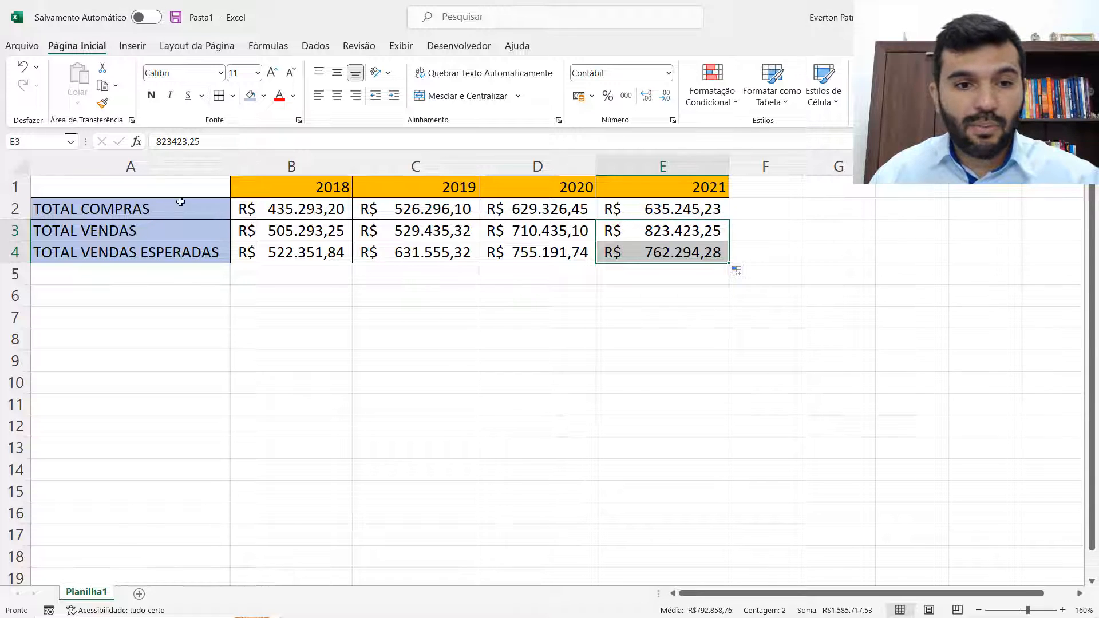
Insert a 2D clustered column chart (Coluna Agrupada) from the whole table A1:E4
drag(174, 184, 633, 258)
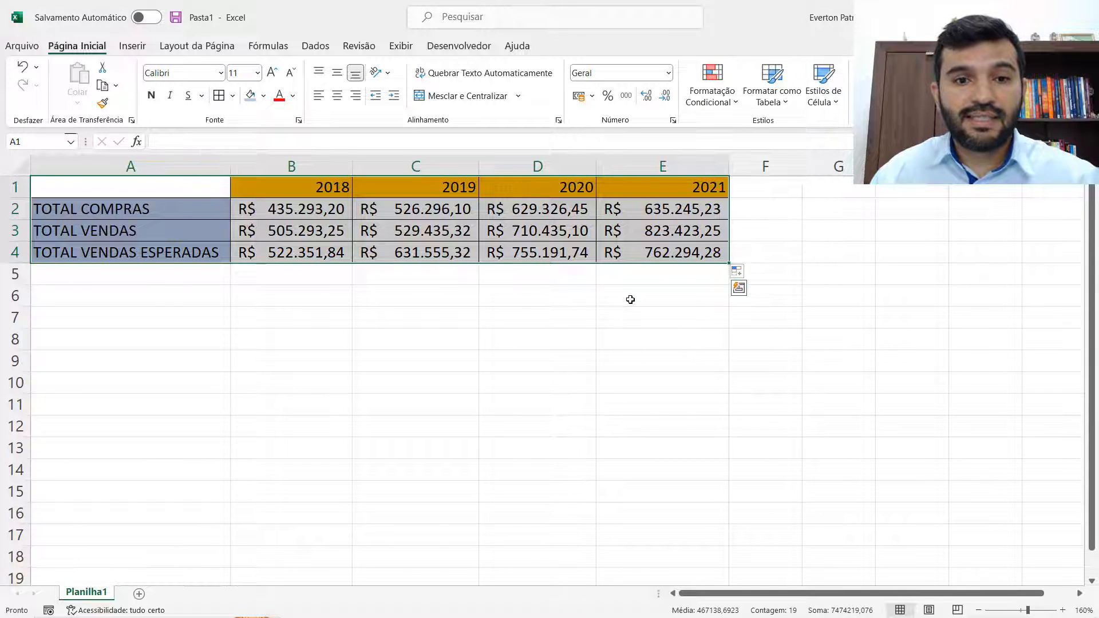
click(132, 46)
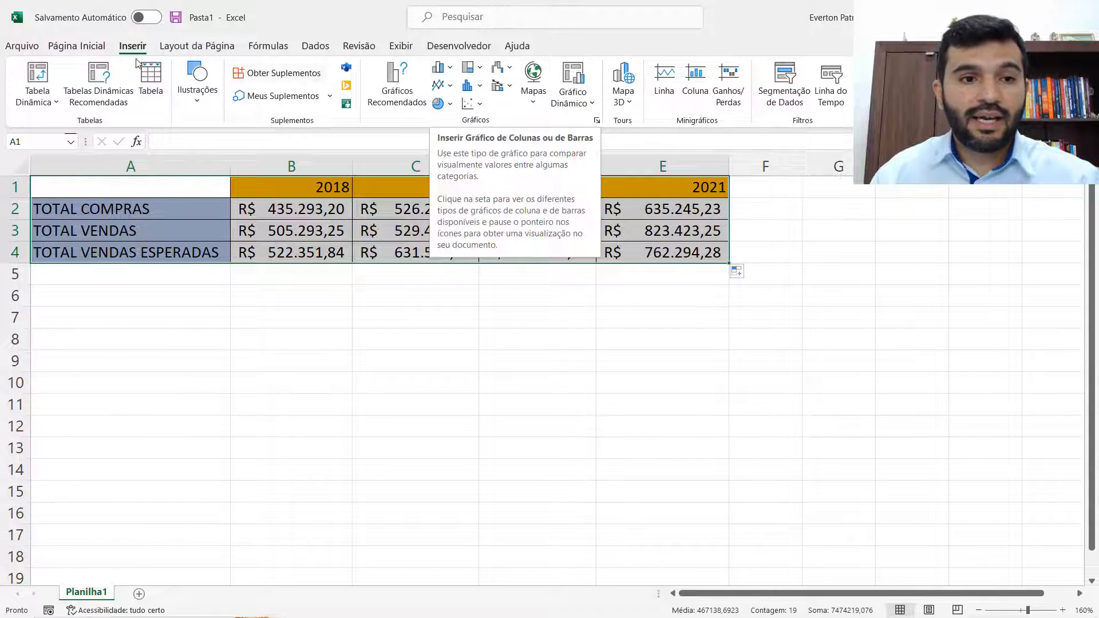
click(95, 50)
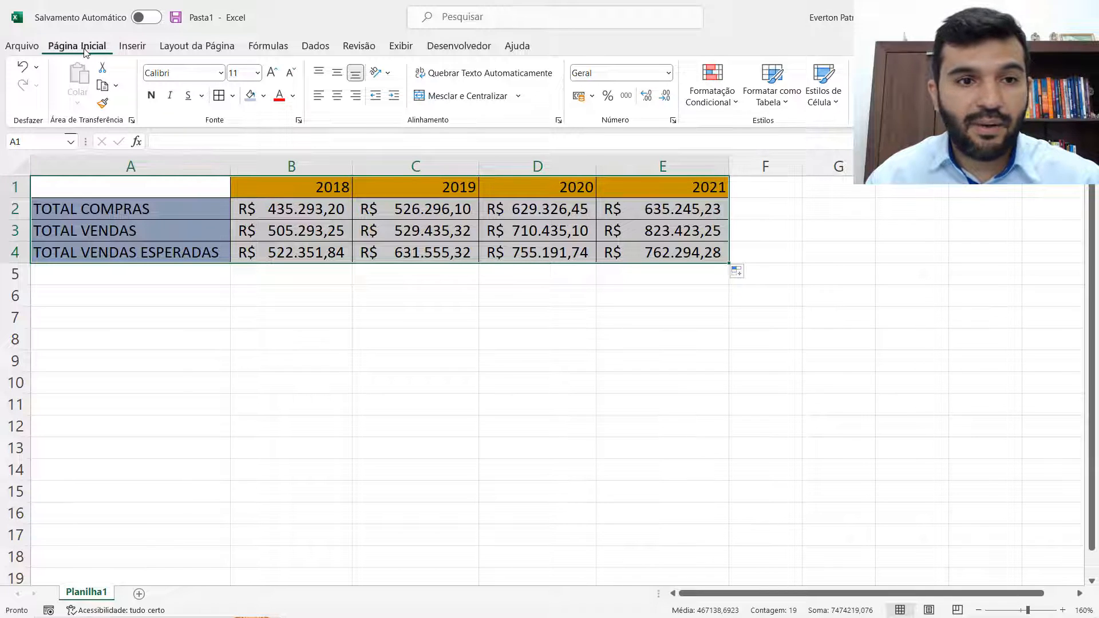
click(139, 51)
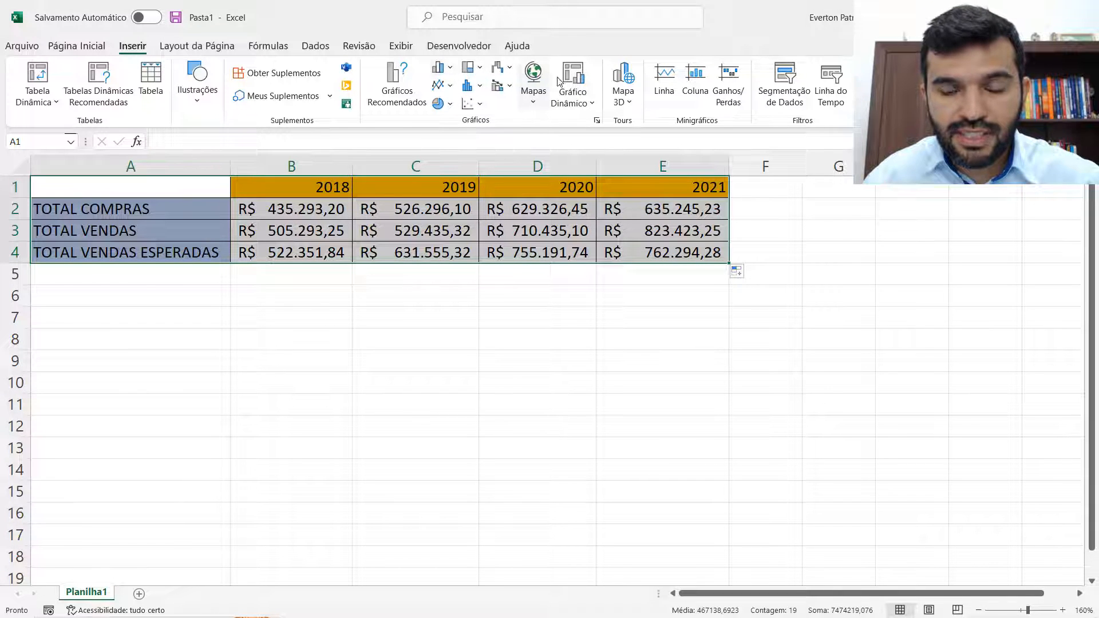
click(451, 71)
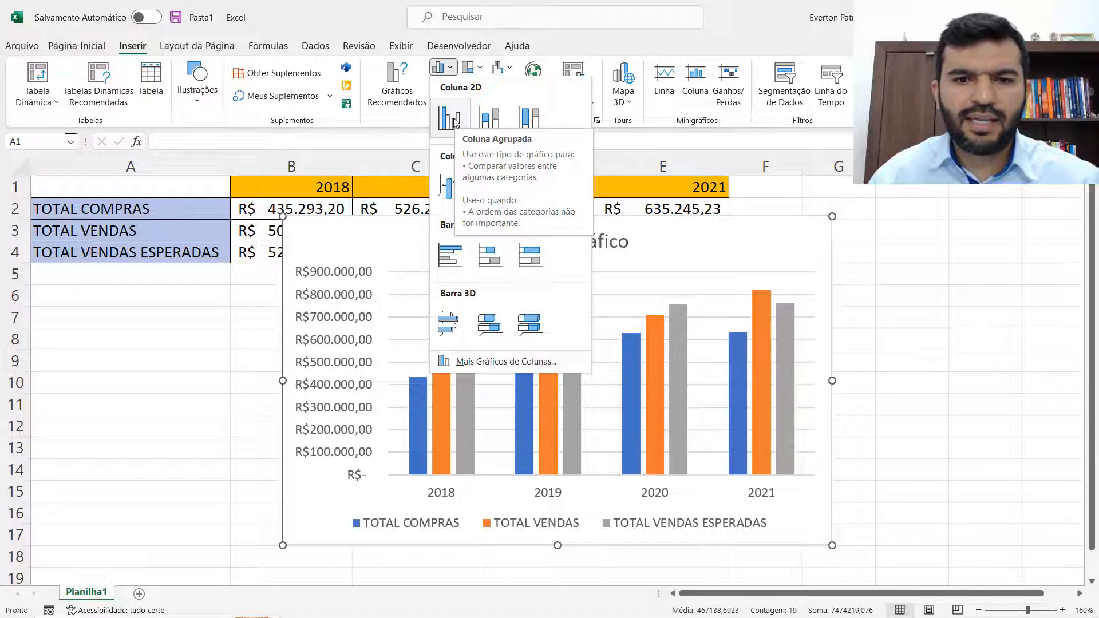
click(450, 119)
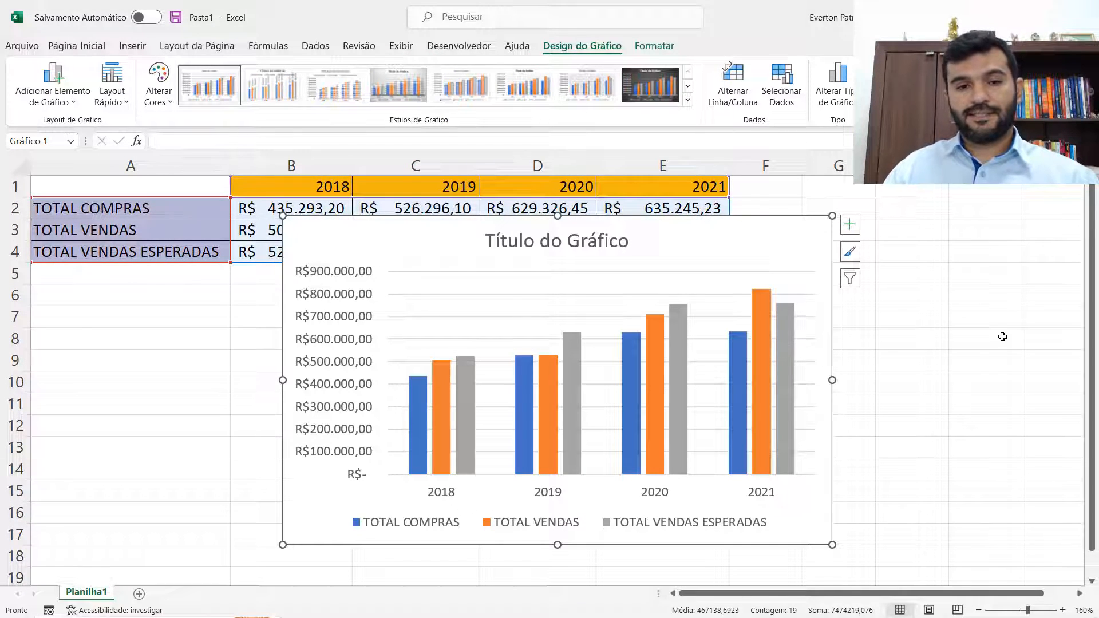
Replace the chart's placeholder title with "Comparativo Compras e Vednas"
click(525, 243)
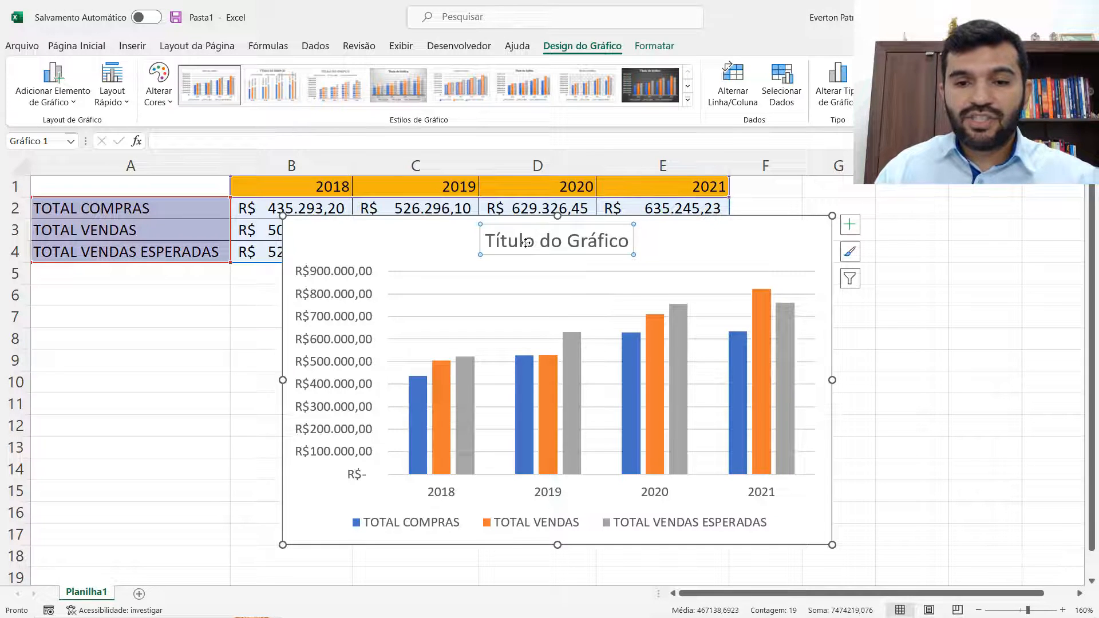
drag(486, 241, 622, 241)
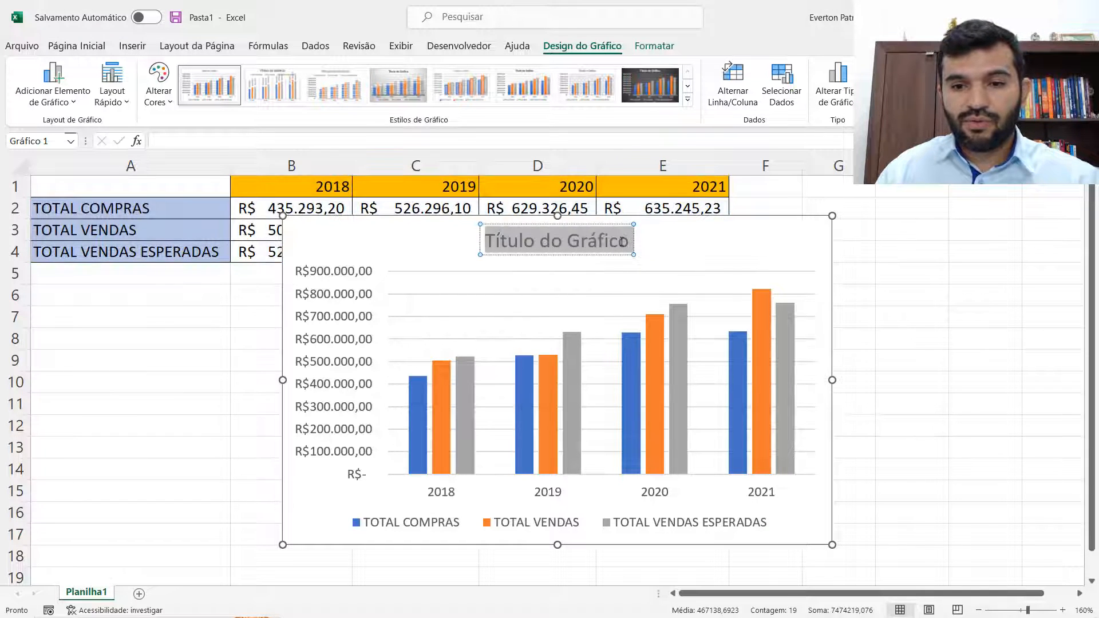
click(567, 241)
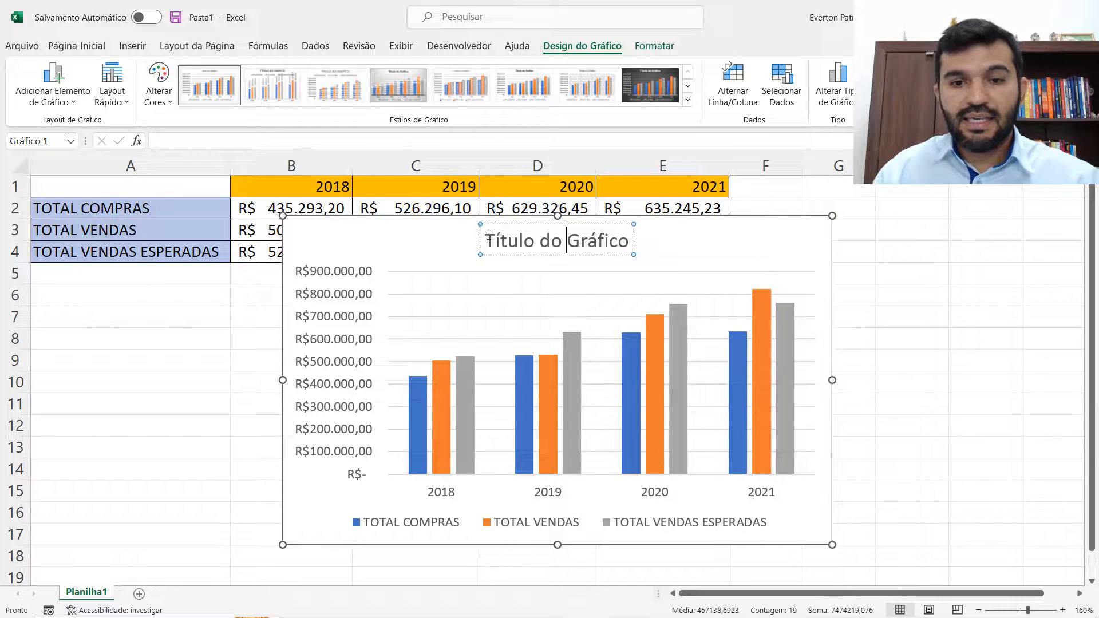
drag(489, 239, 633, 240)
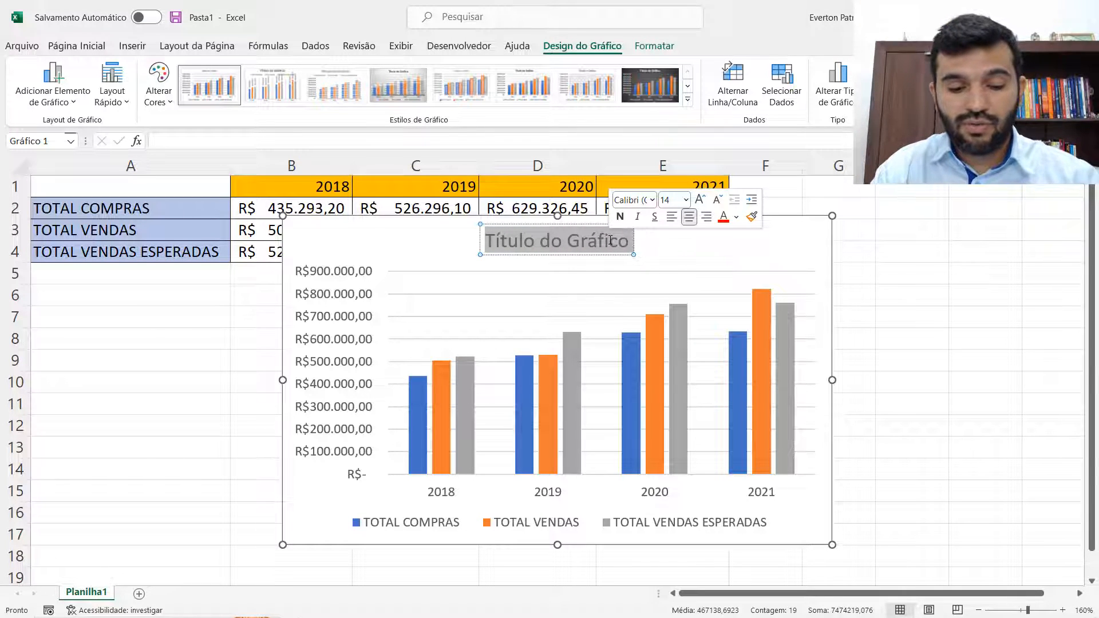
text(cOMMP)
key(BackSpace)
key(BackSpace)
key(BackSpace)
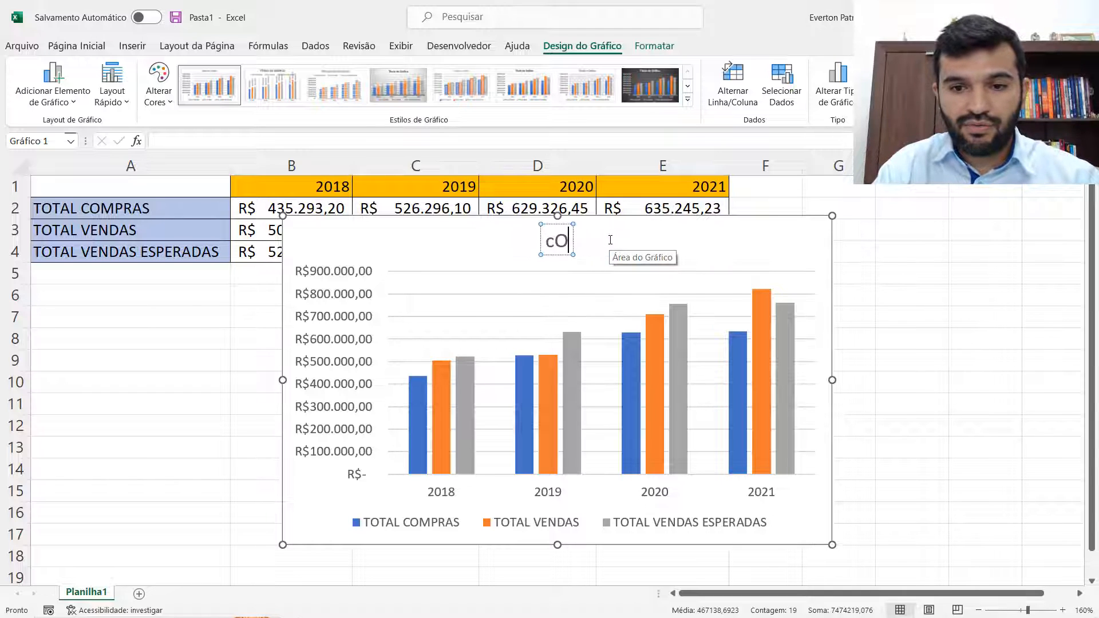
key(BackSpace)
key(BackSpace)
key(Caps_Lock)
text(Comparativo)
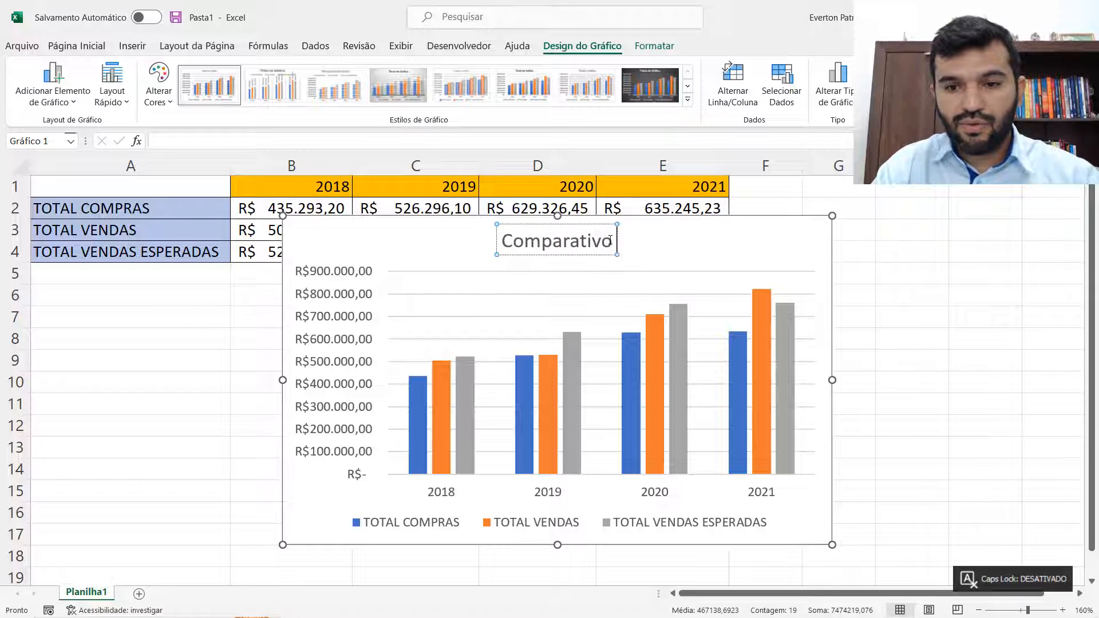
text( Compras e Ve)
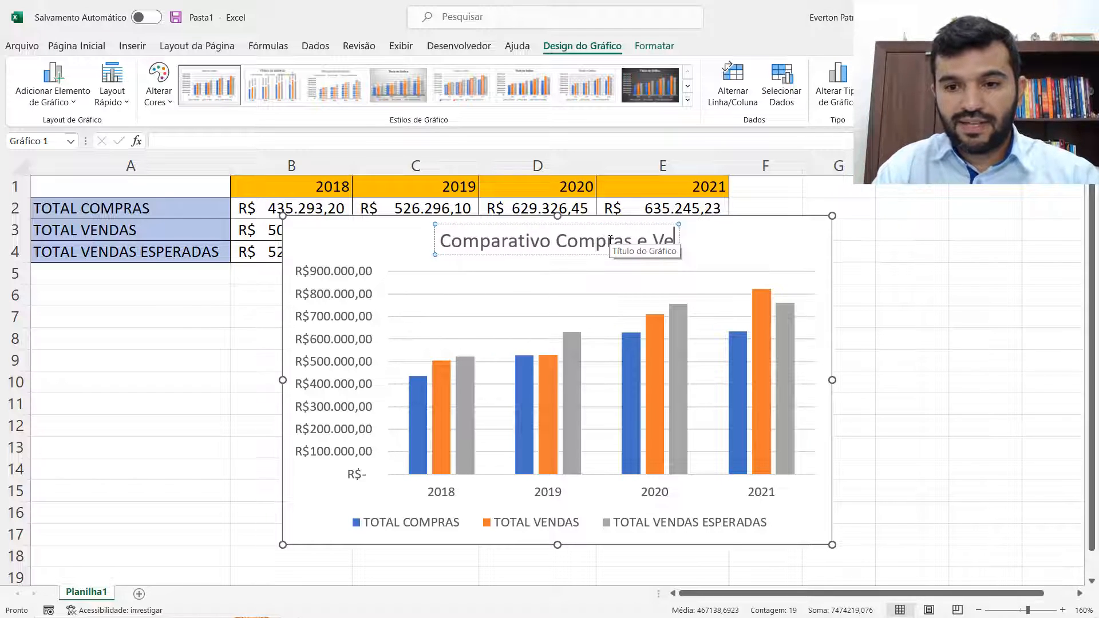
text(dnas)
click(923, 231)
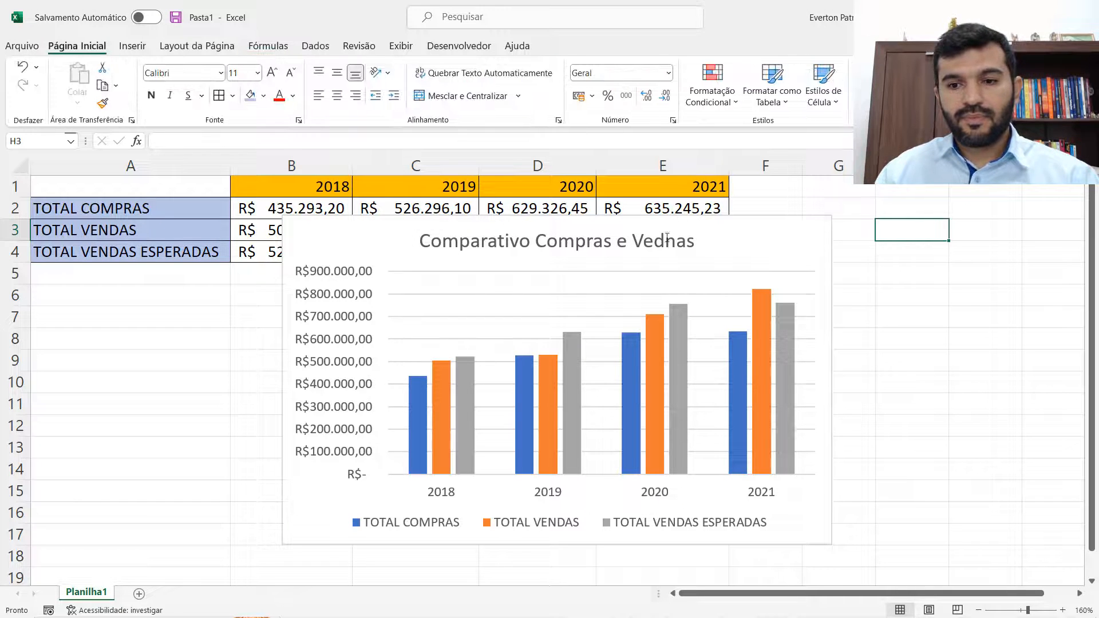
Correct the misspelled last word of the chart title to "Vendas"
double_click(642, 241)
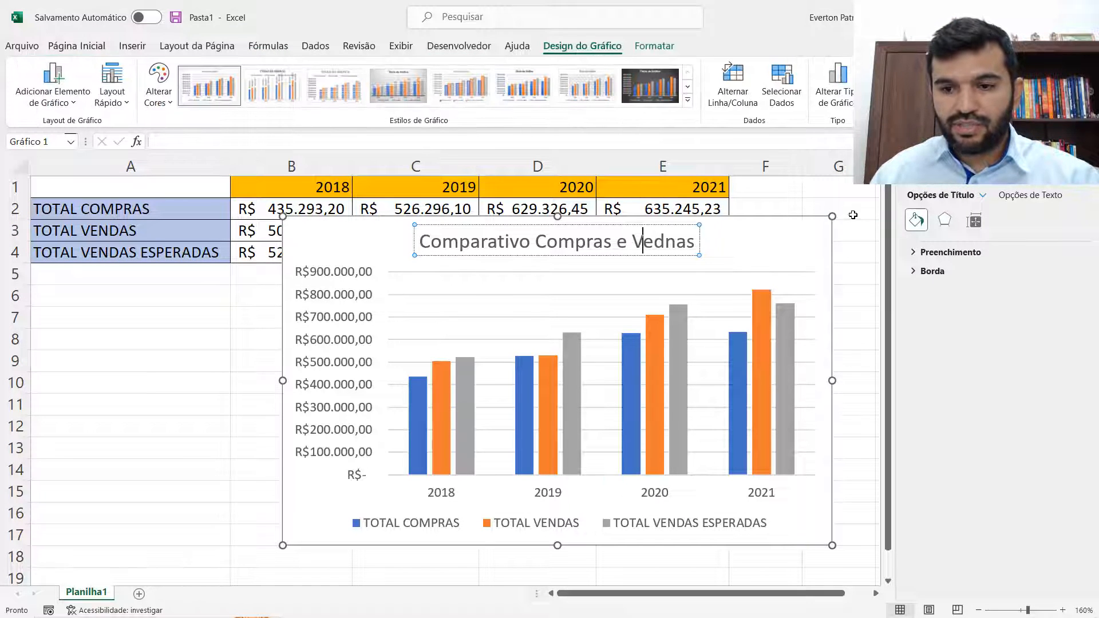
click(853, 215)
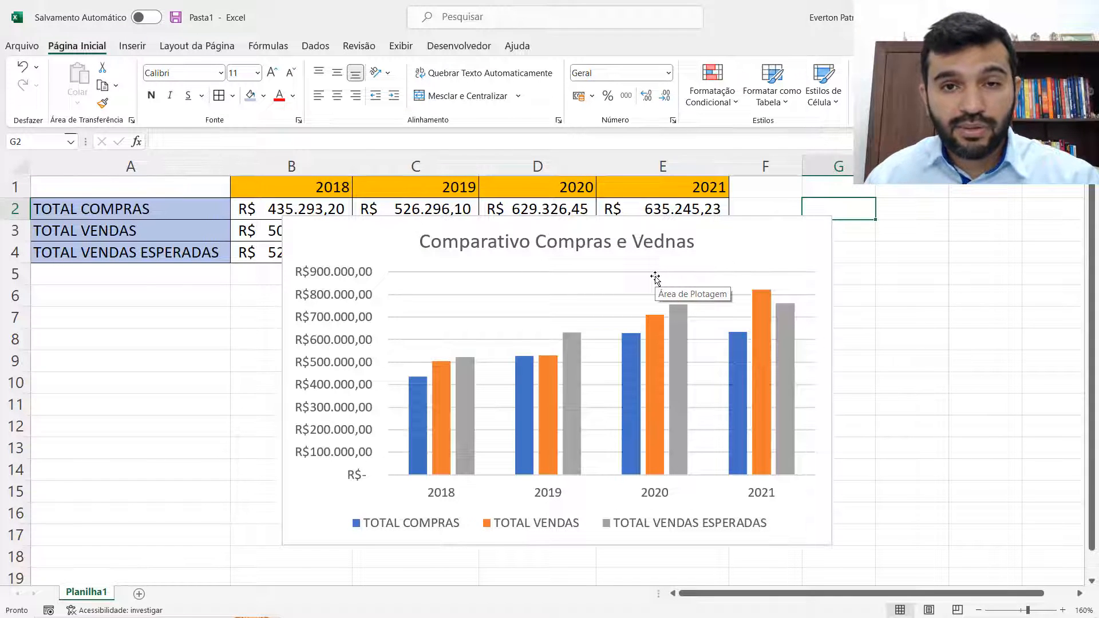
click(644, 241)
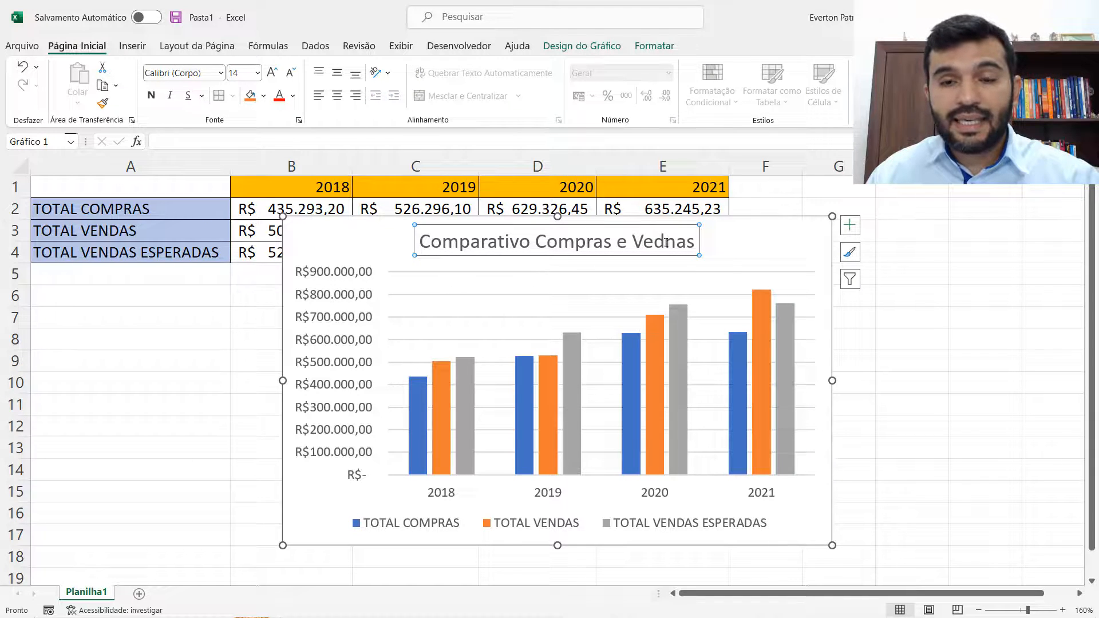
drag(633, 241, 691, 245)
key(BackSpace)
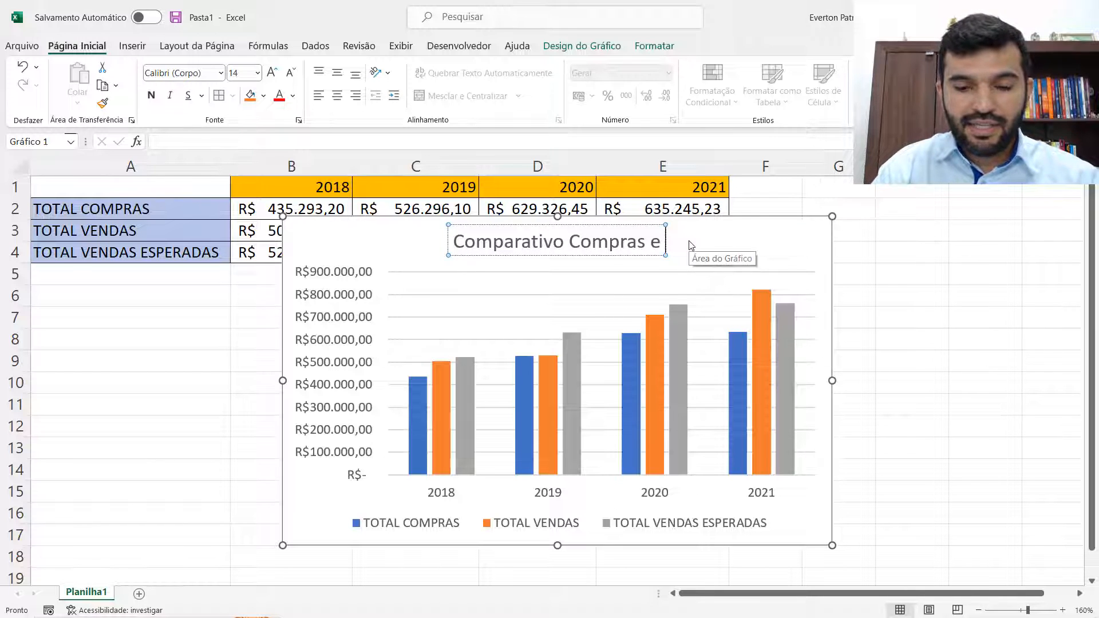
text(Vendas)
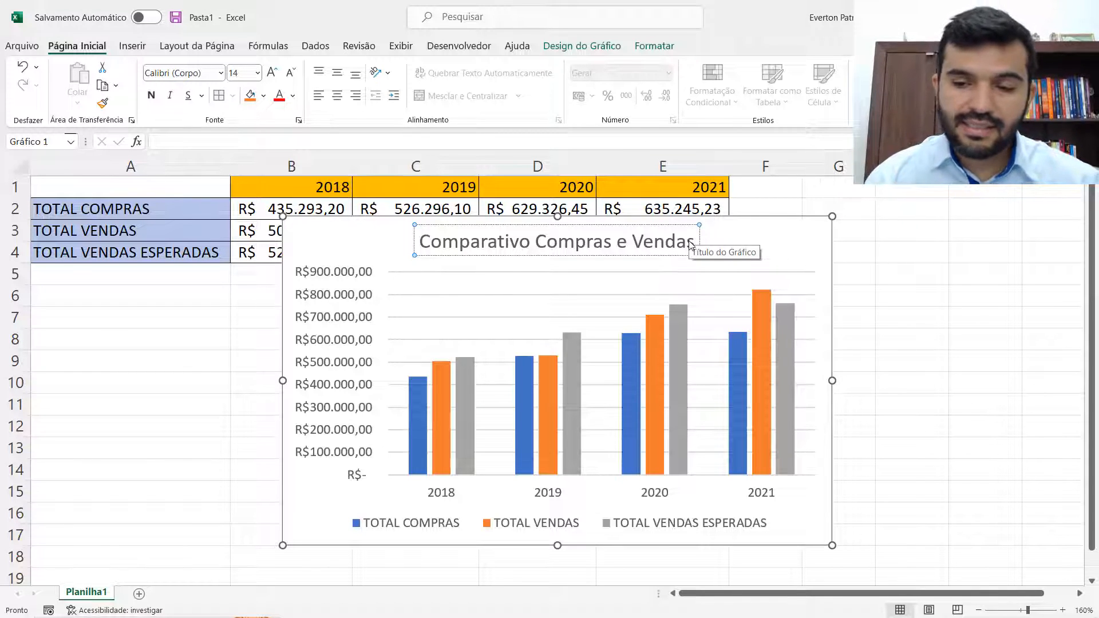
click(884, 252)
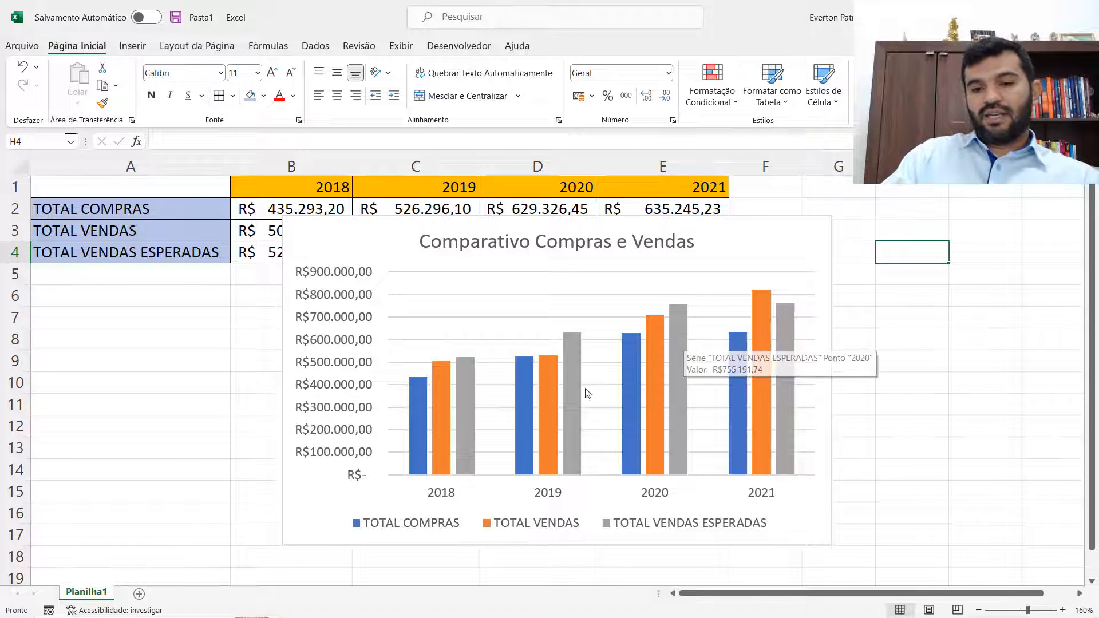
Move the chart so that its upper-left corner lies in D4, uncovering the purchases and sales rows of the table
drag(357, 241, 565, 269)
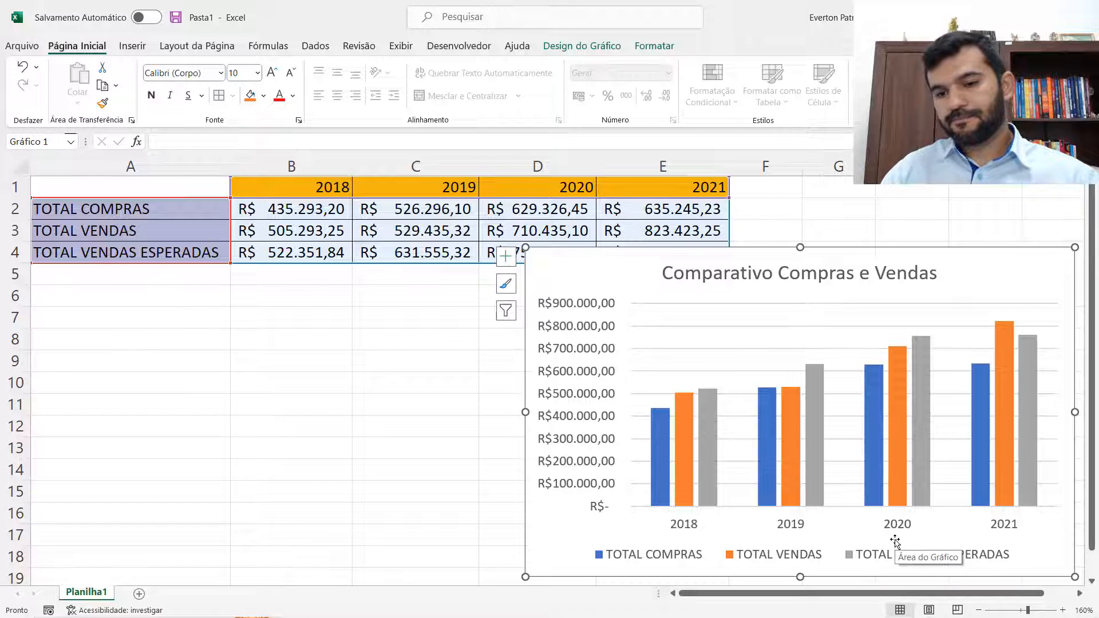
mouse_move(685, 401)
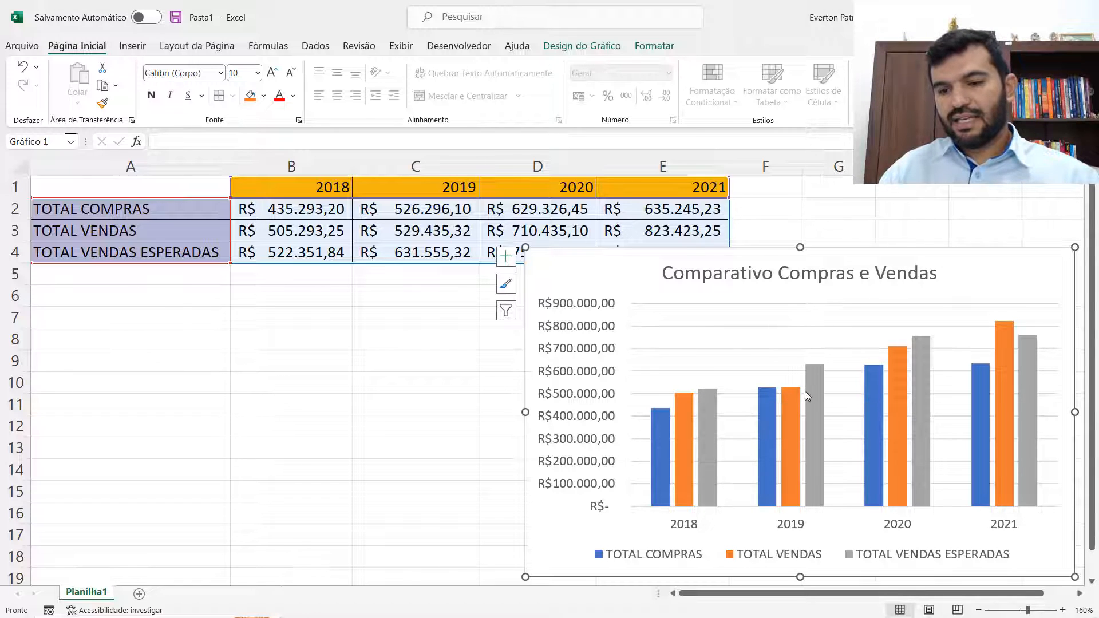
mouse_move(794, 390)
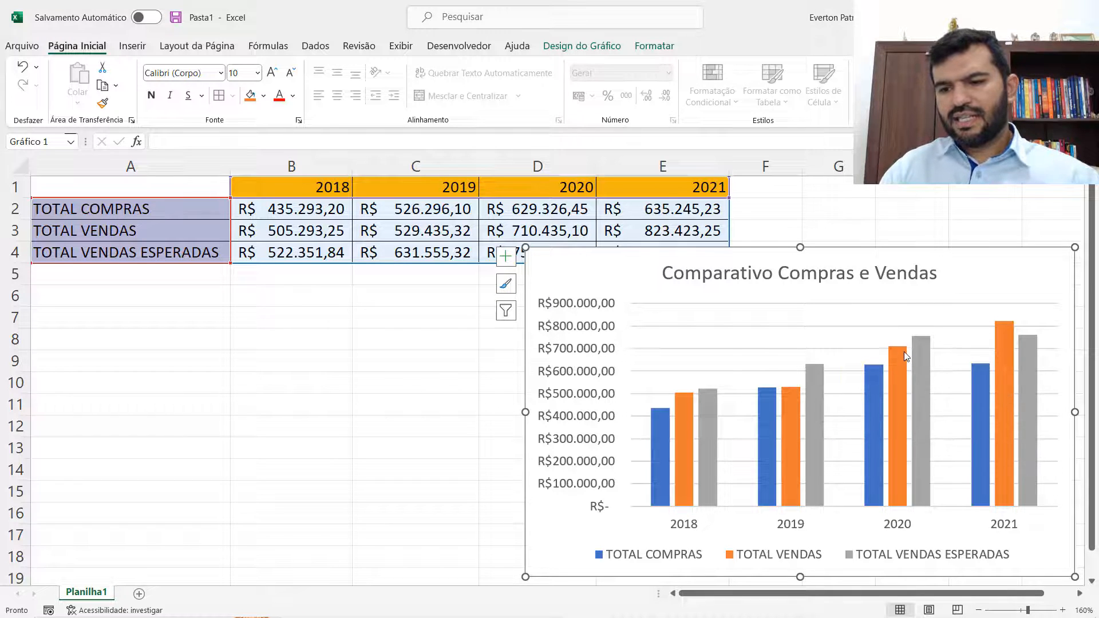
mouse_move(918, 349)
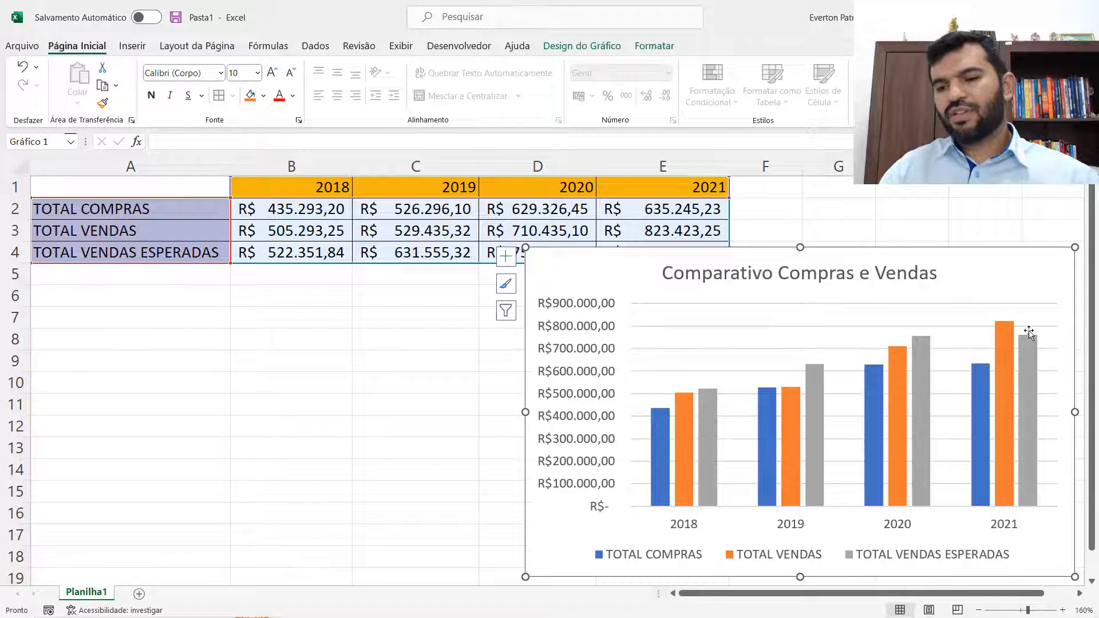
mouse_move(1033, 341)
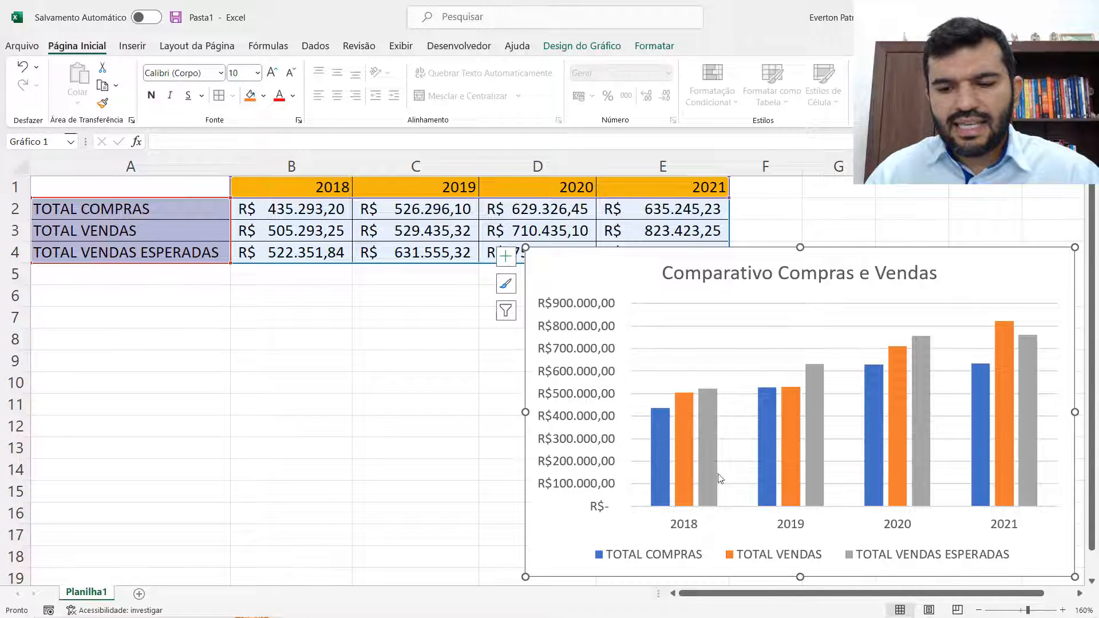
mouse_move(897, 490)
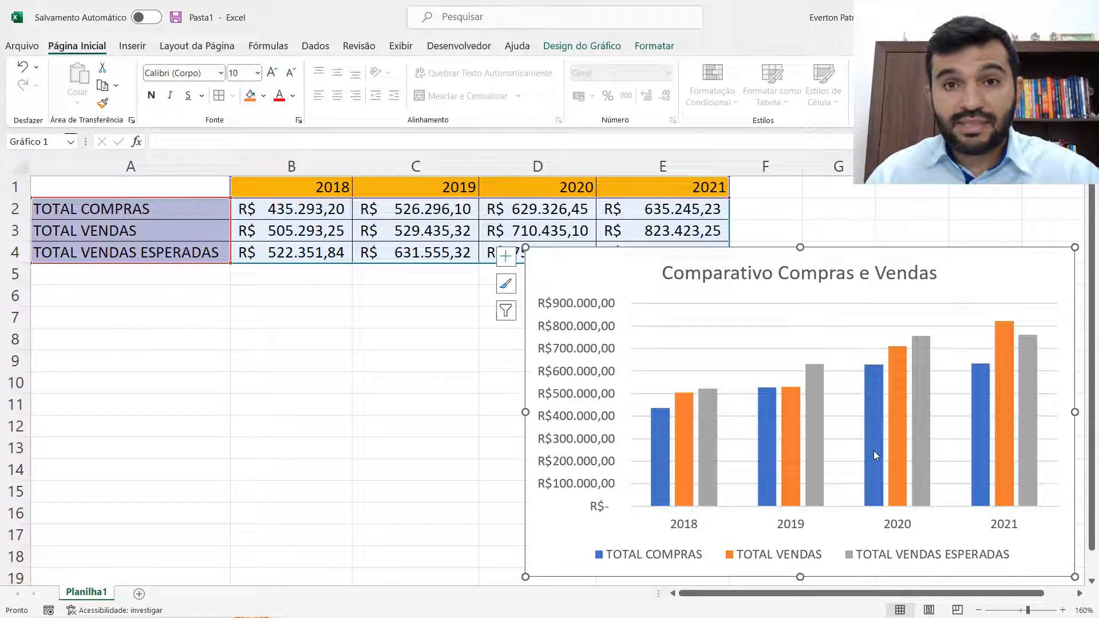
mouse_move(874, 452)
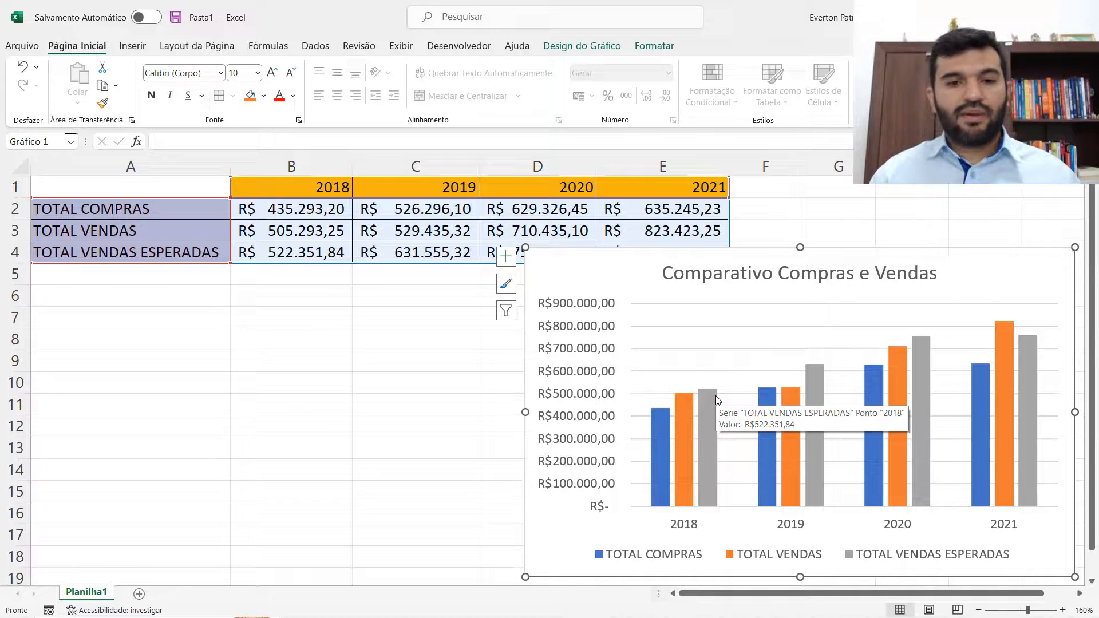
Shrink the chart from its upper-left corner until that corner lies in D6, uncovering row 4 of the table and the cells of row 5
click(291, 396)
click(525, 247)
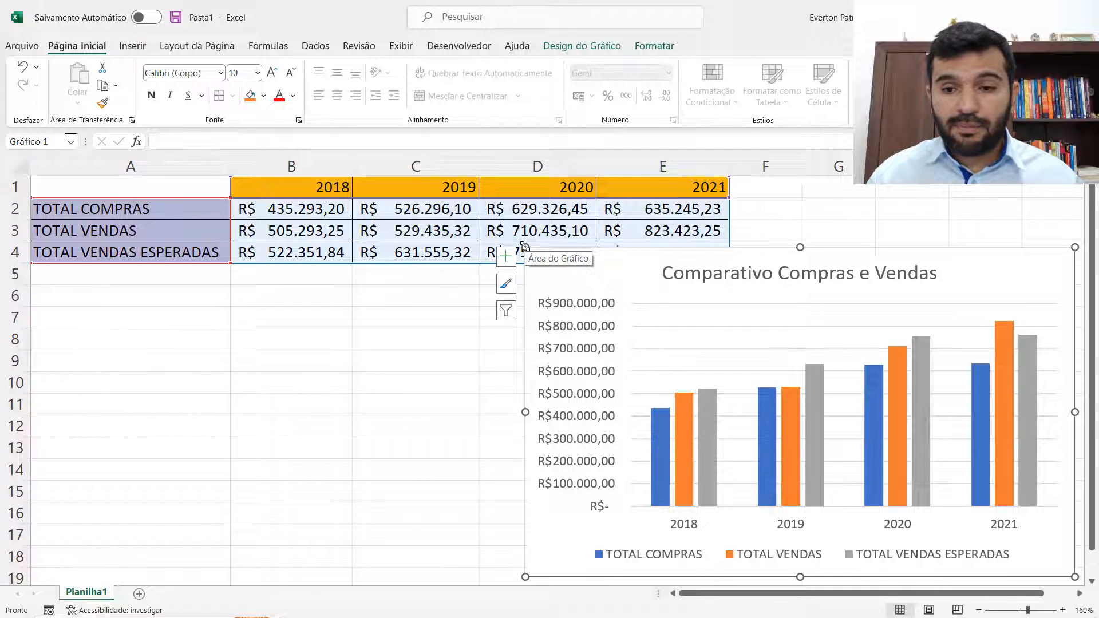
drag(525, 248, 559, 271)
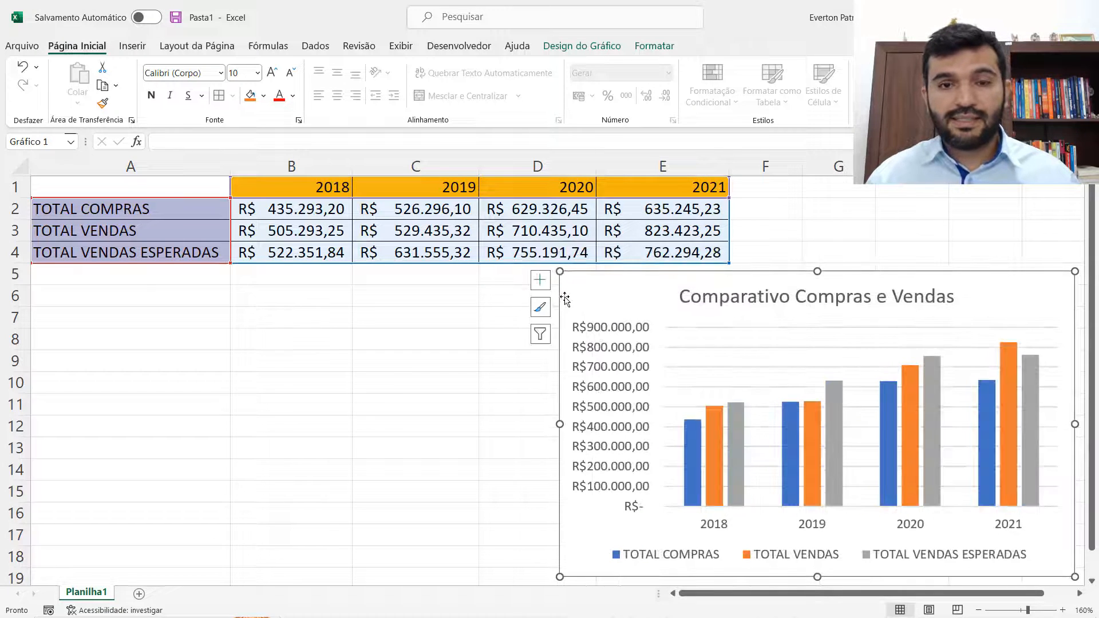
click(387, 289)
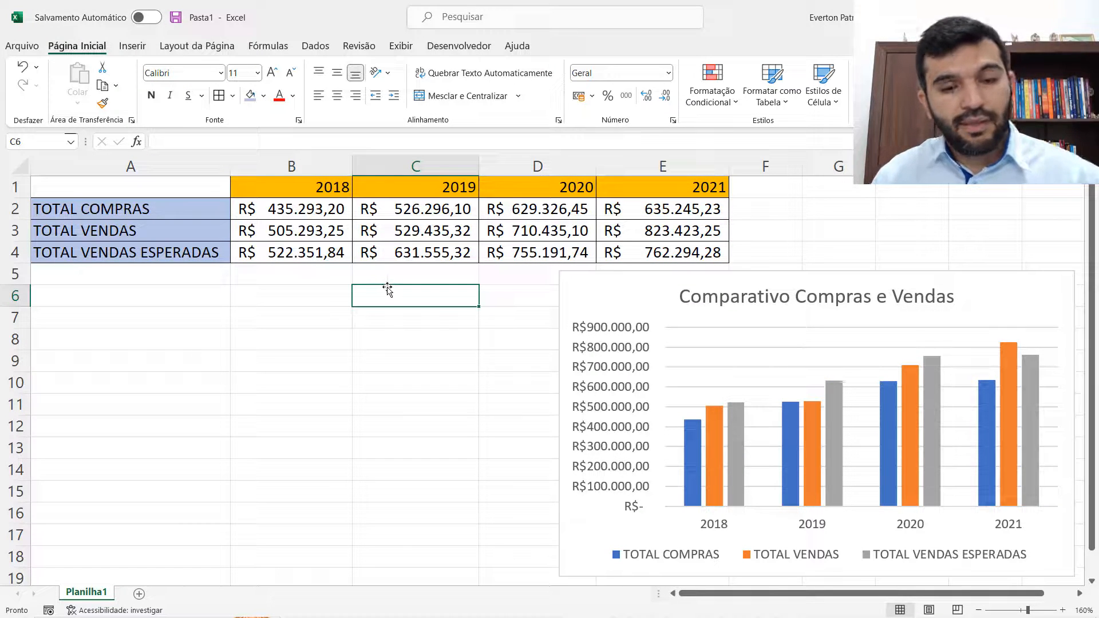
click(560, 271)
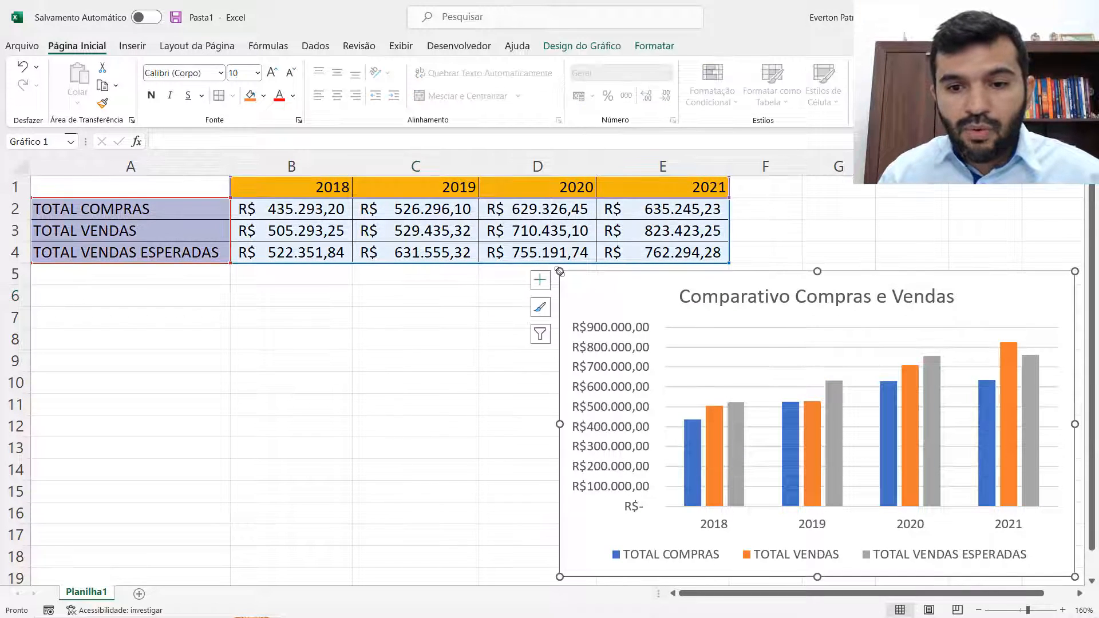
drag(560, 271, 583, 289)
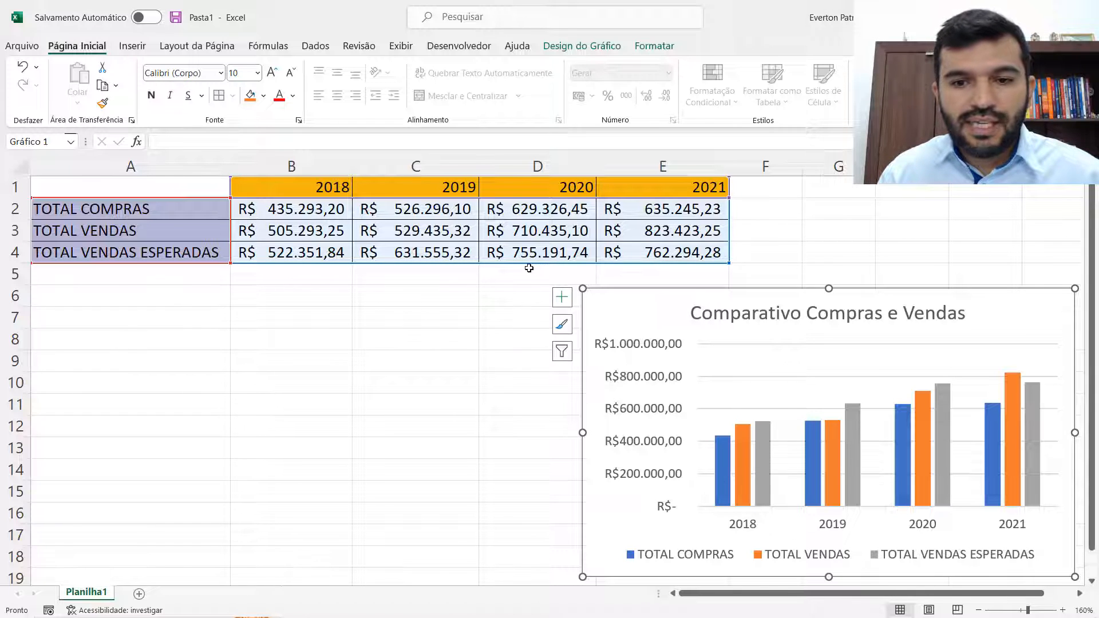
Enter the formula =(B4-B3) in B5 to subtract the 2018 sales from the 2018 expected sales
click(302, 277)
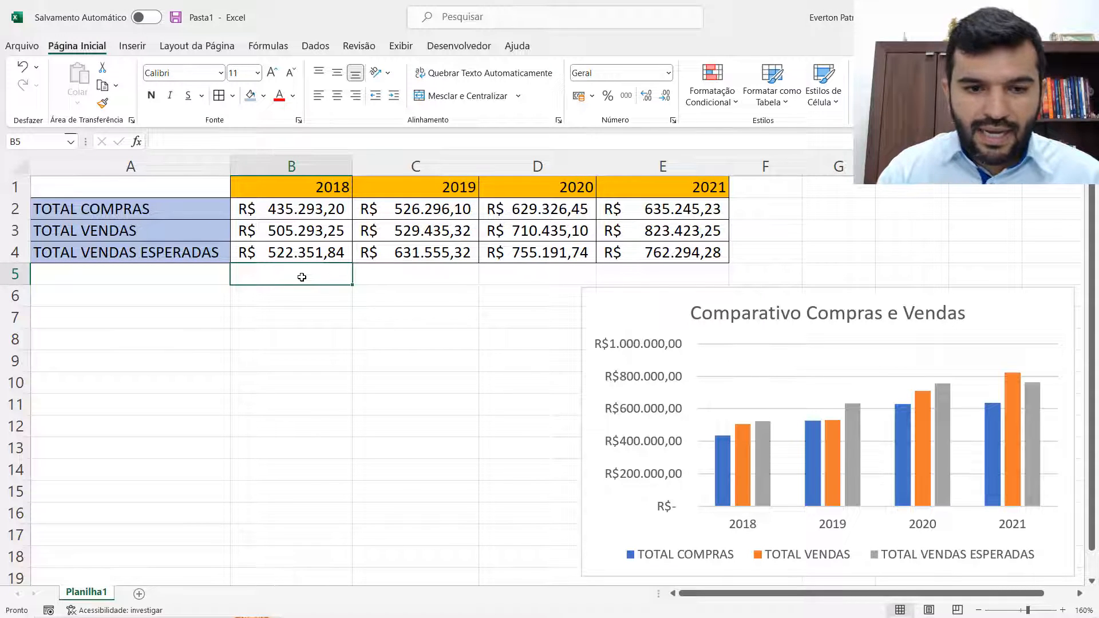
text(=)
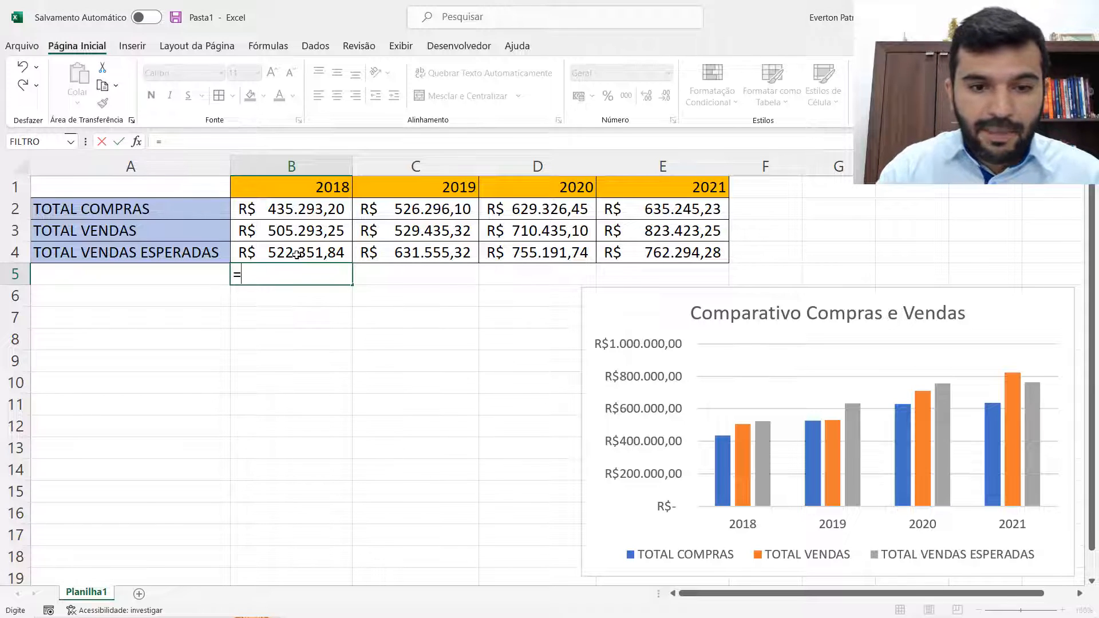
text(()
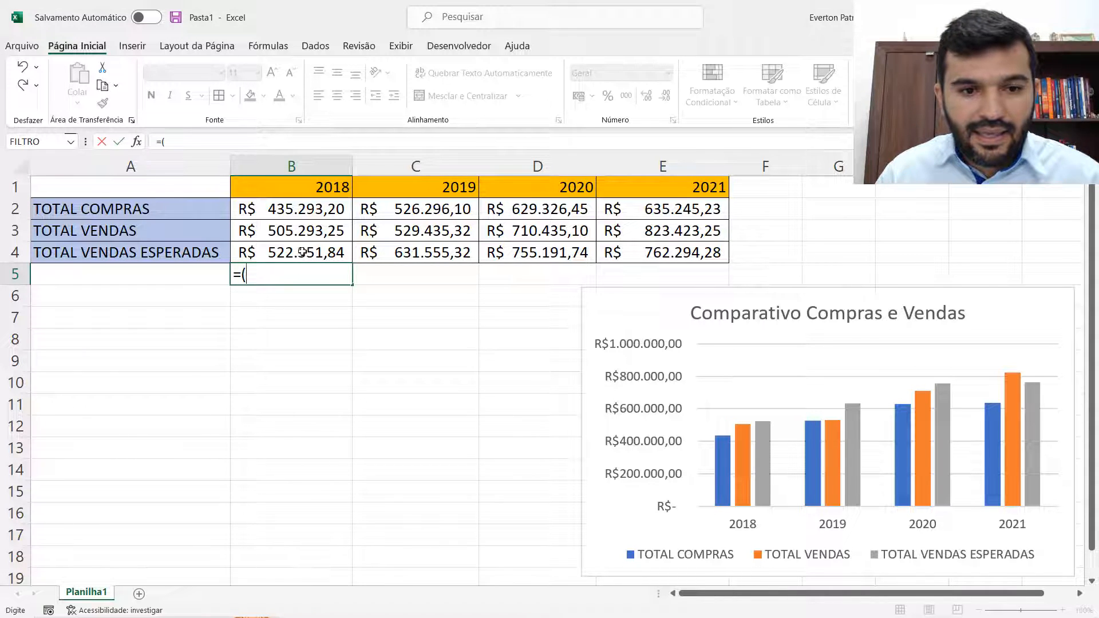
click(297, 256)
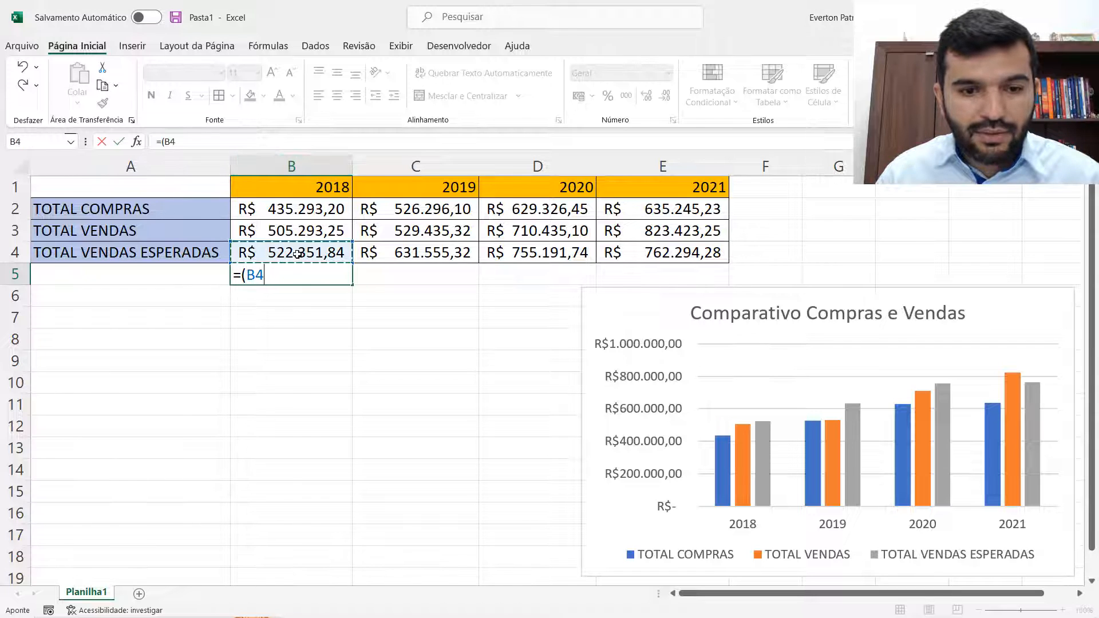
text(-)
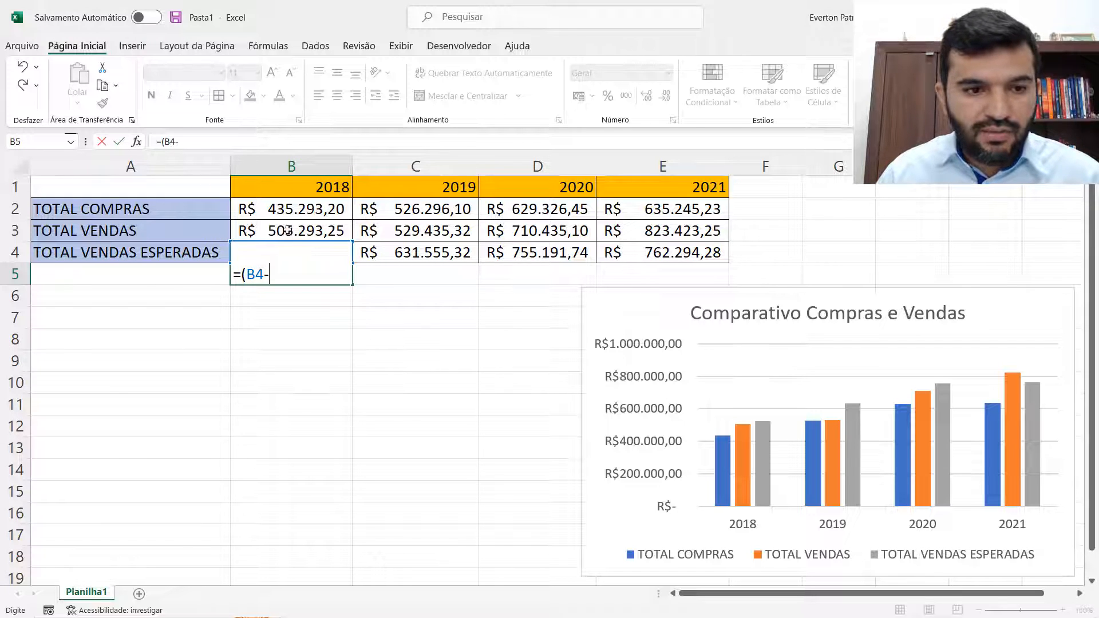
click(283, 231)
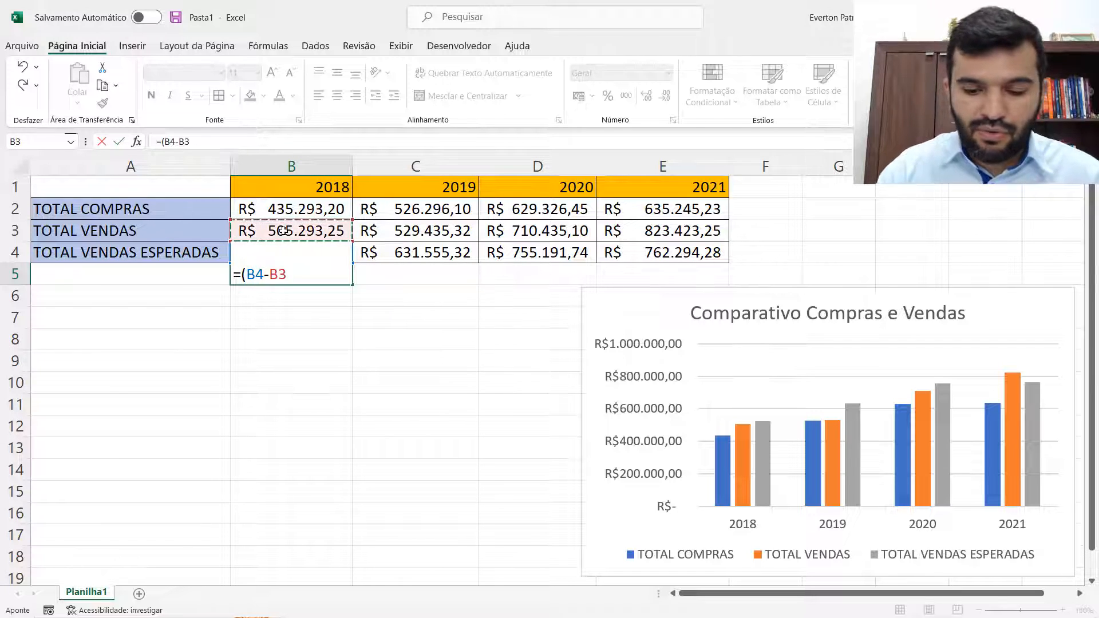
text())
key(Return)
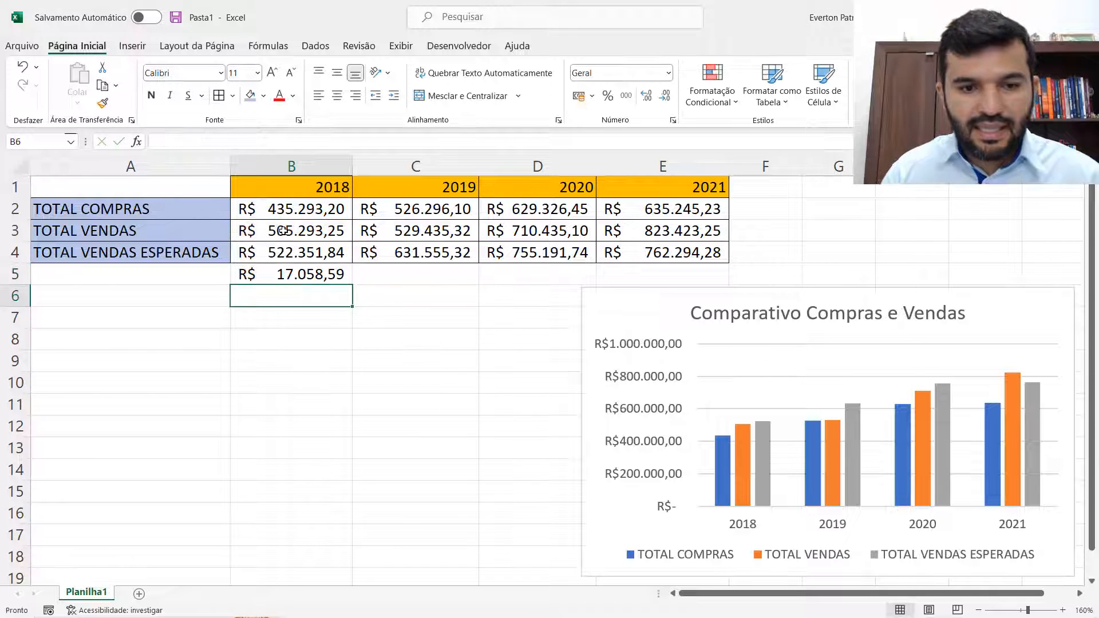
Fill the difference formula from B5 across to E5 and check the copied formulas for 2019 and 2020
click(295, 275)
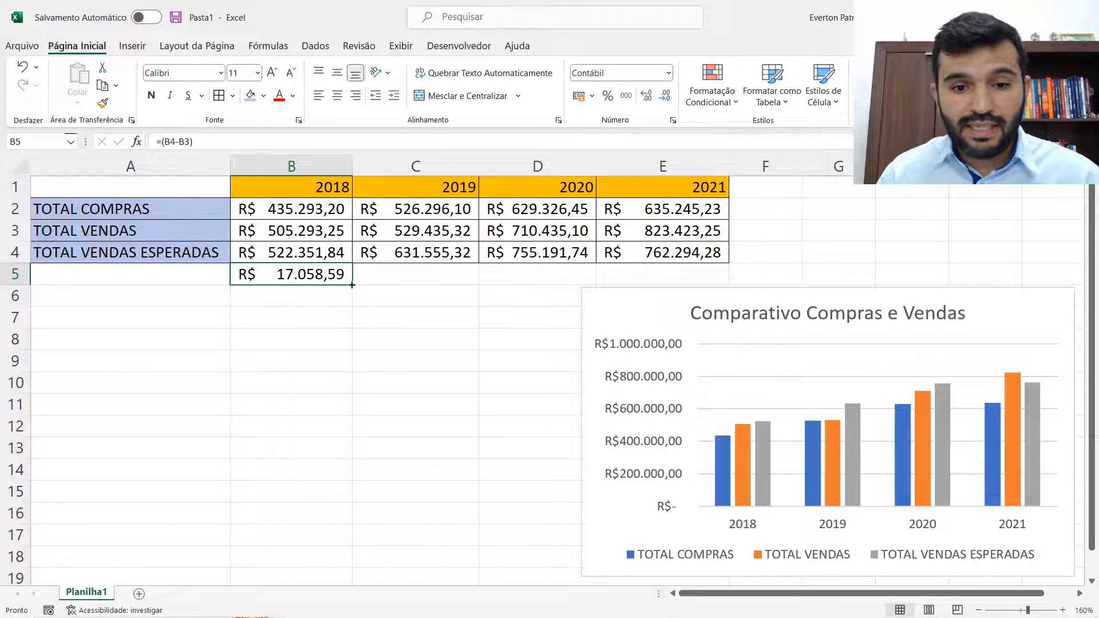
drag(351, 285, 702, 284)
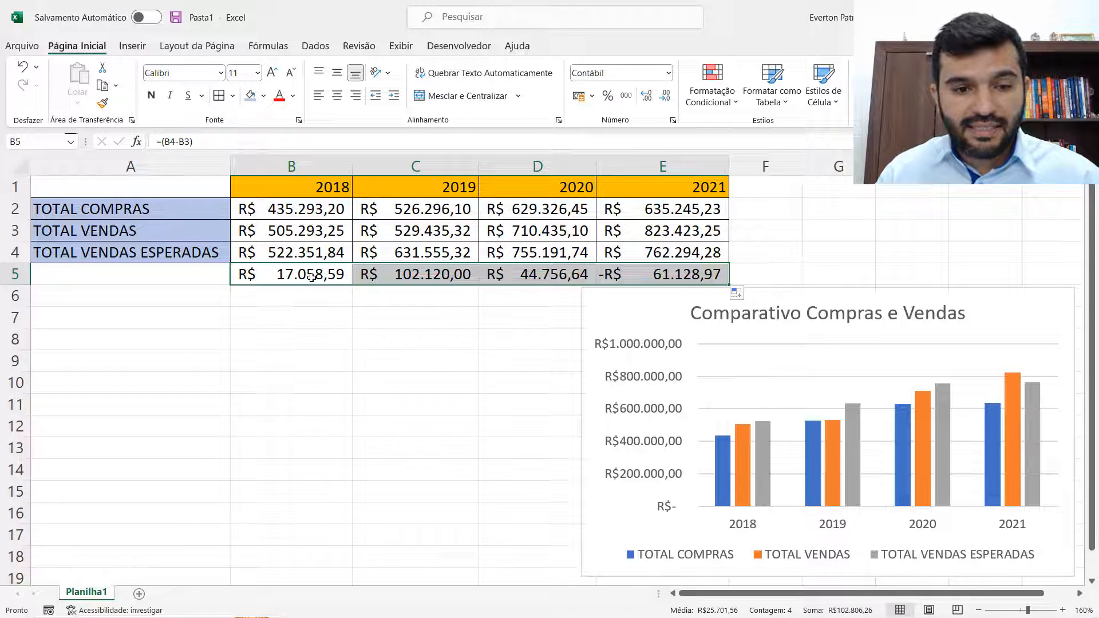
click(412, 278)
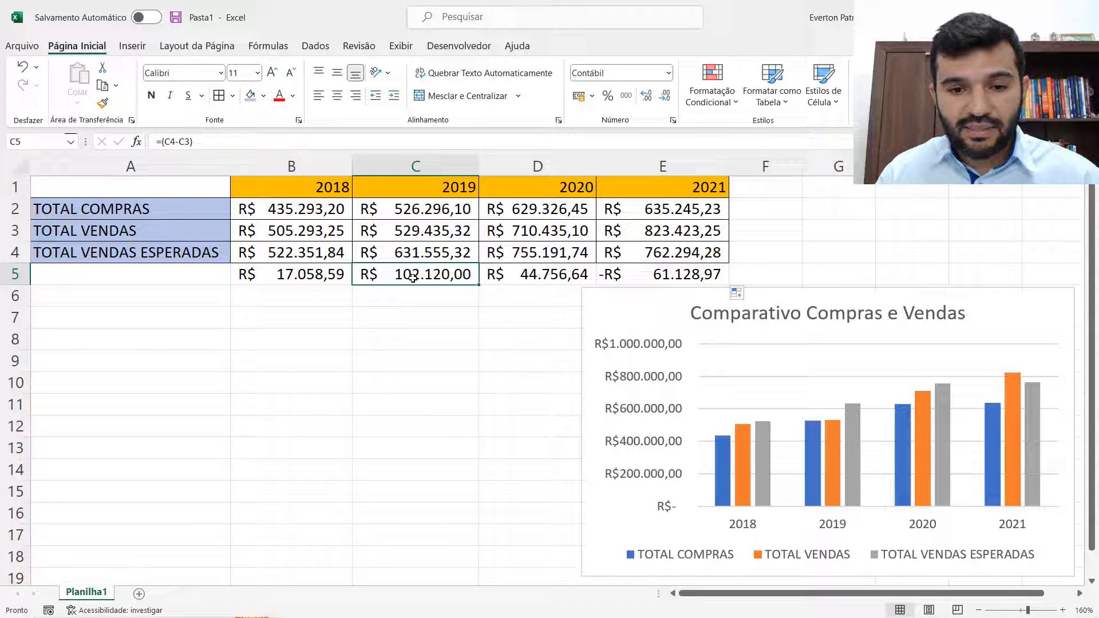
click(531, 277)
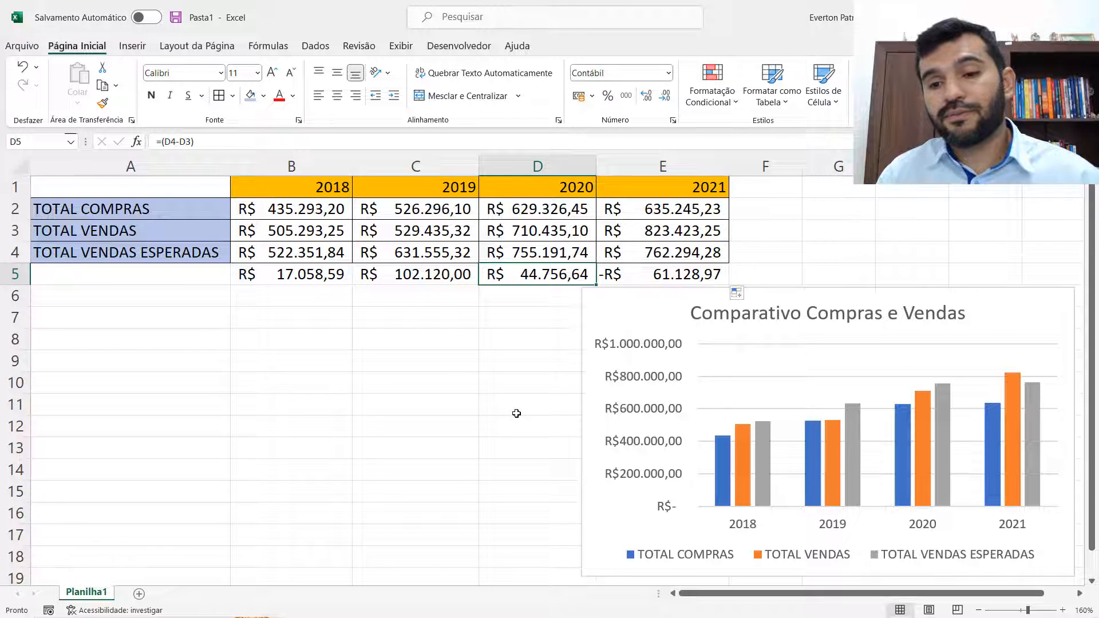
Replace the 2021 difference formula in E5 with the value 0
click(664, 276)
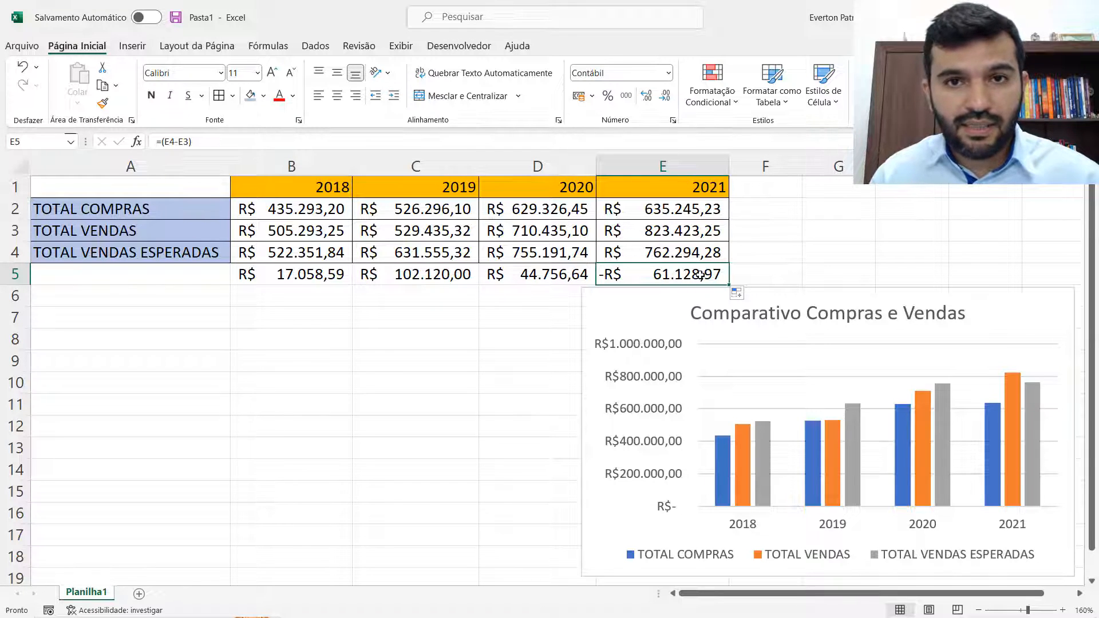
text(0)
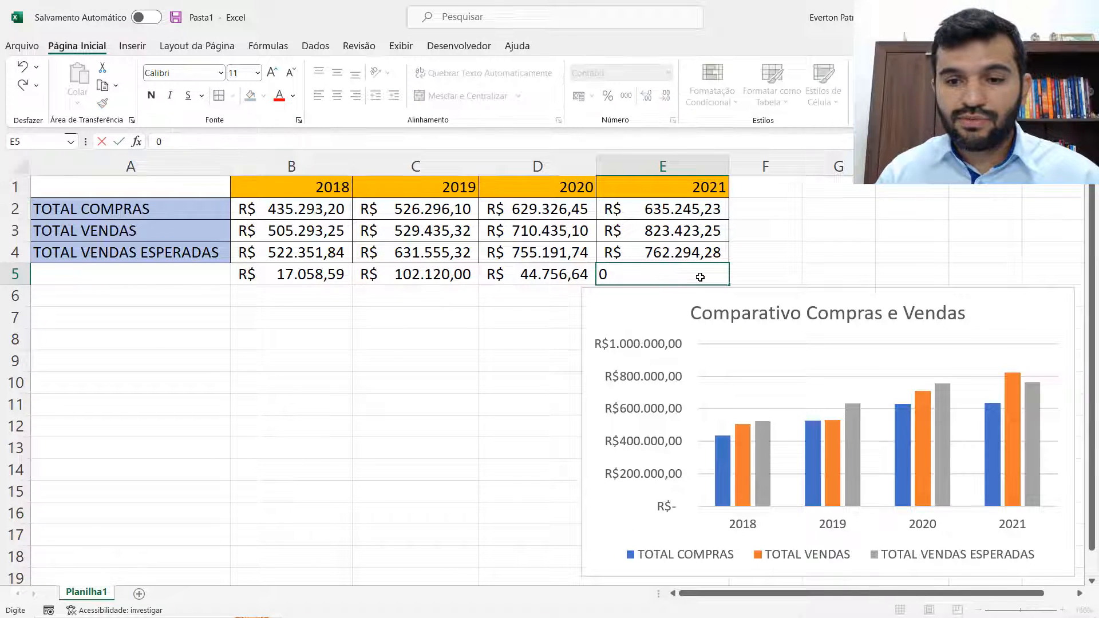
key(Return)
click(700, 278)
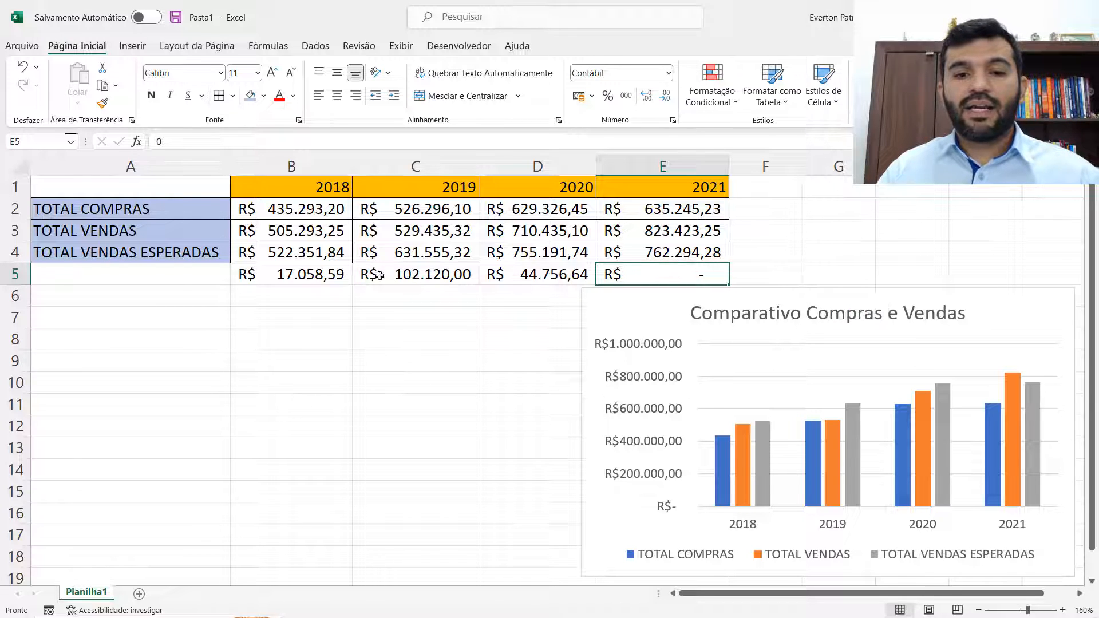
Total the yearly differences B5:E5 in F5 with AutoSum and fit the width of column F to its contents
click(301, 275)
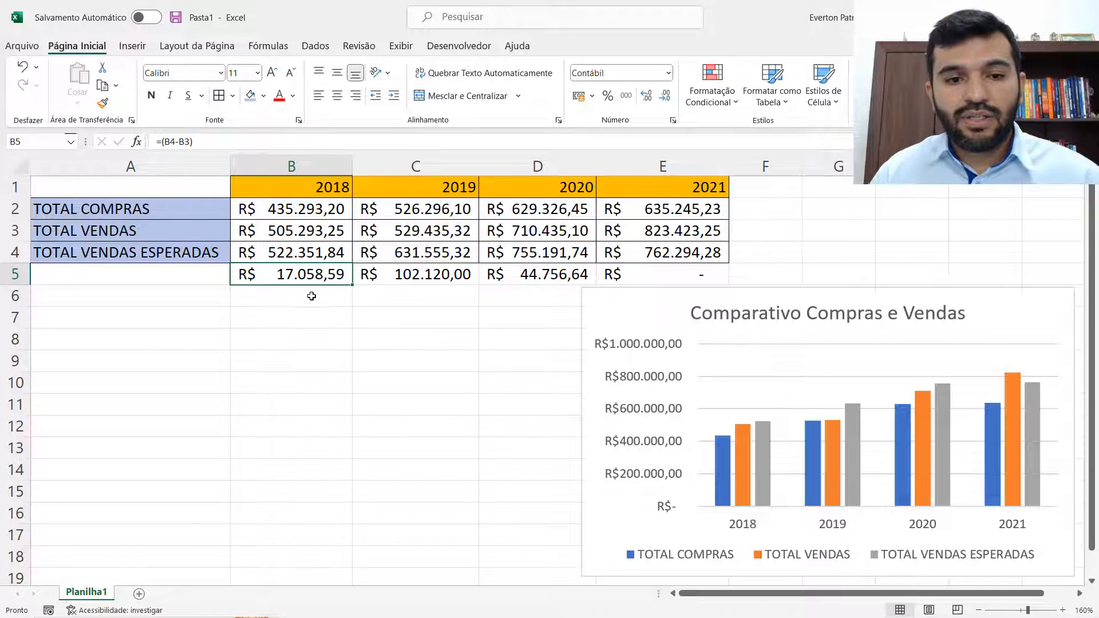
drag(296, 277, 769, 276)
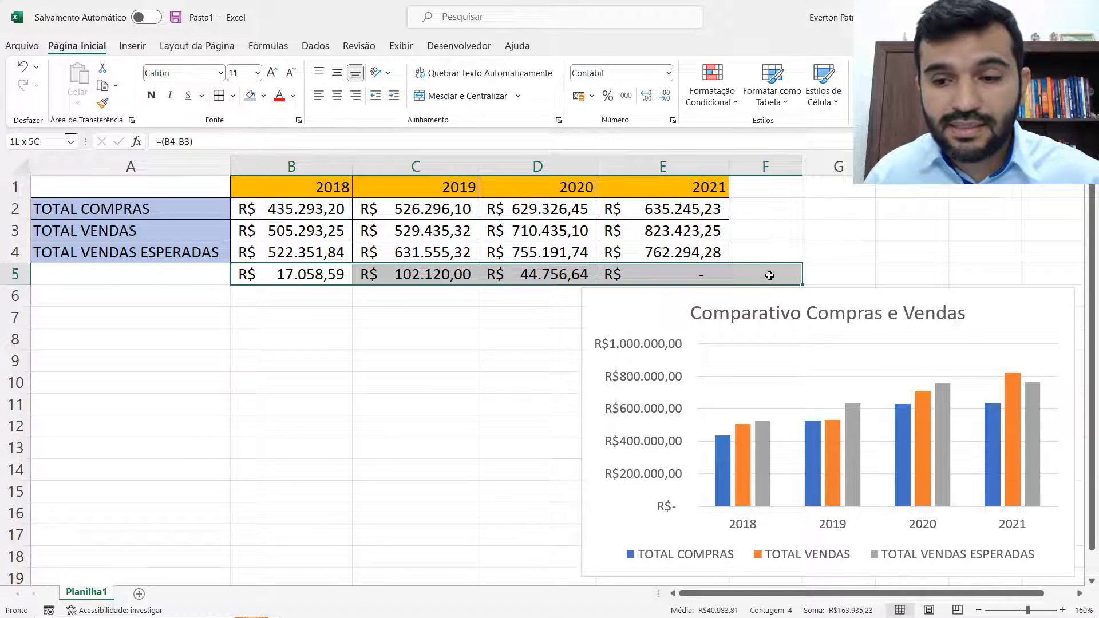
drag(770, 275, 770, 275)
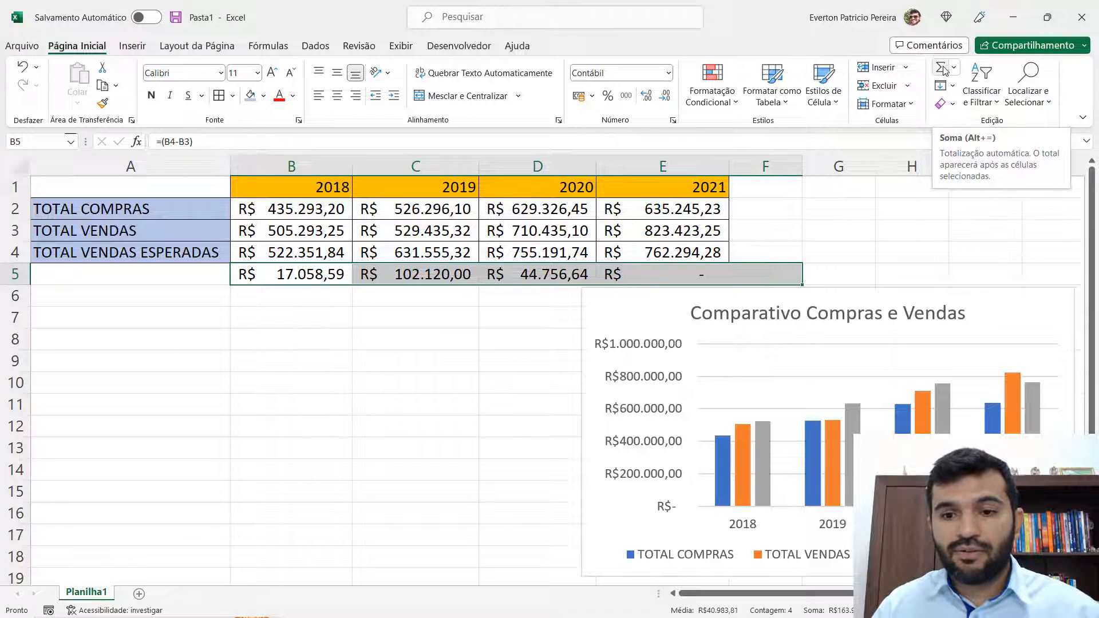
click(943, 70)
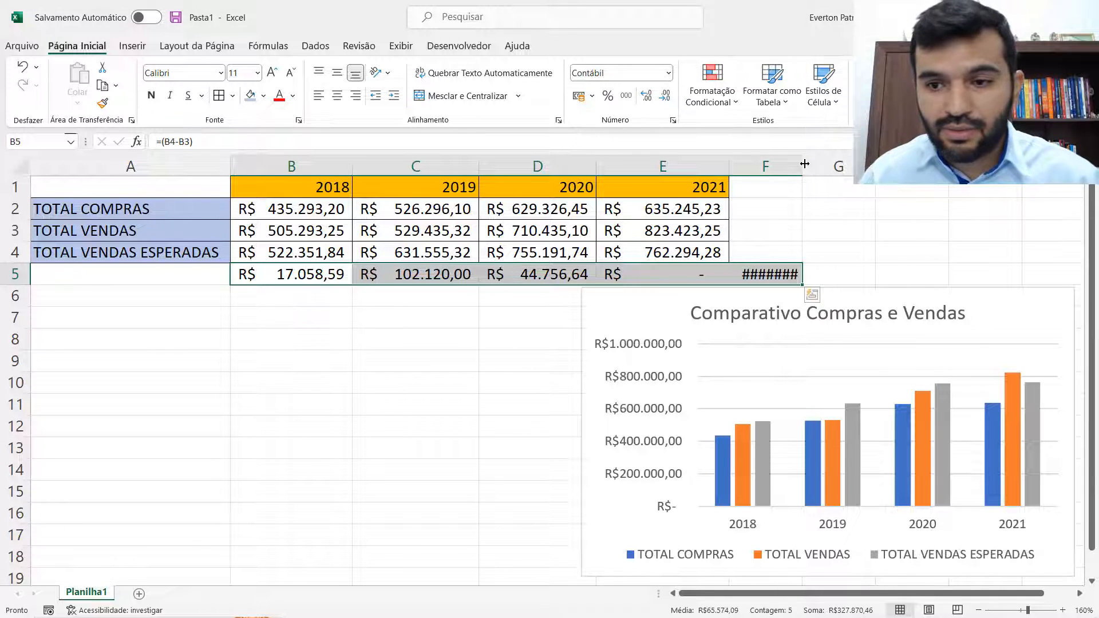
double_click(805, 164)
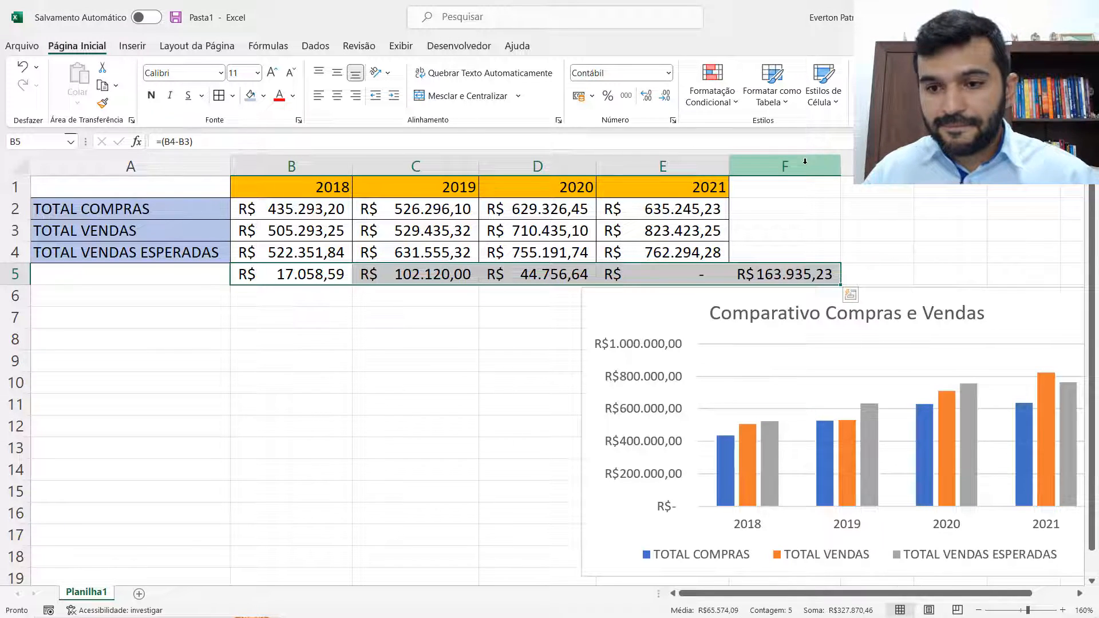
click(833, 272)
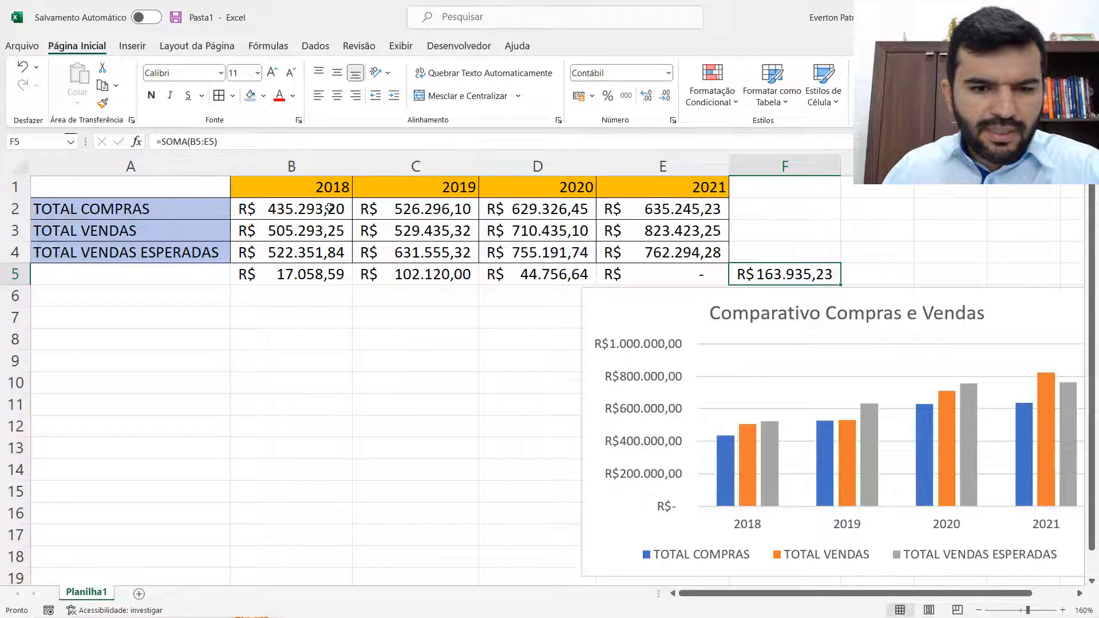
Examine the purchases and sales amounts in rows 2 and 3 together with the year headings in row 1
click(115, 209)
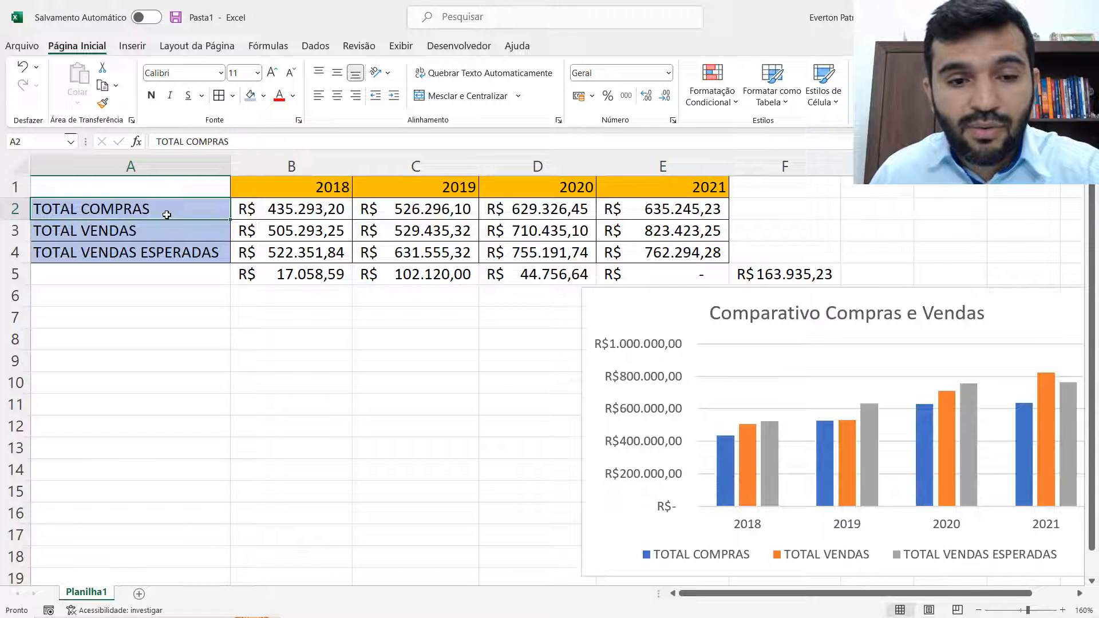
click(276, 213)
click(391, 213)
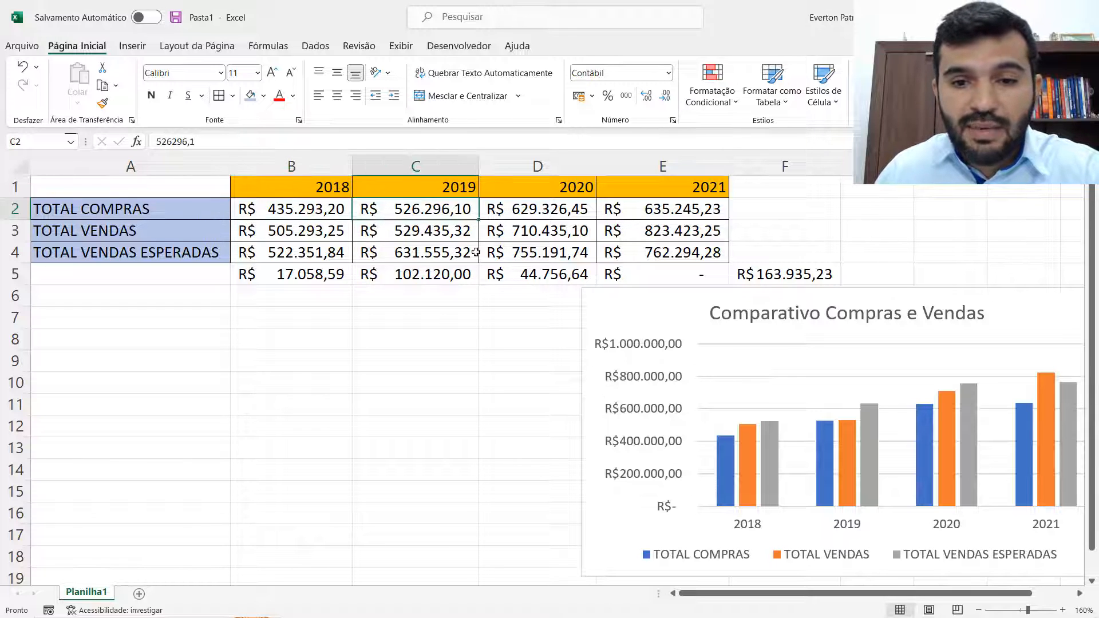
click(523, 215)
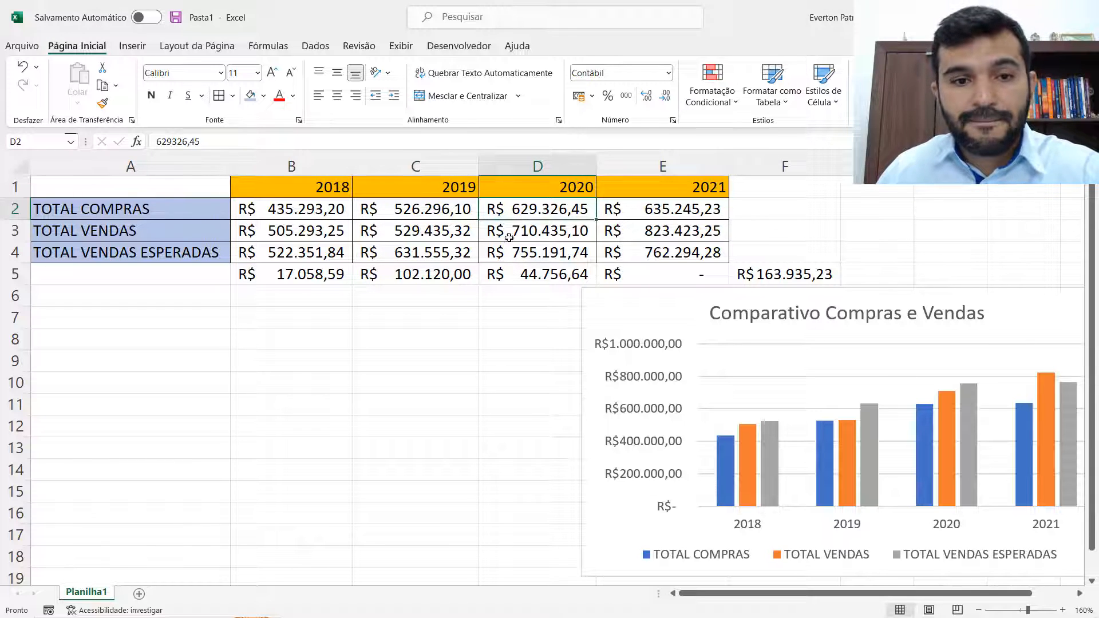
click(318, 224)
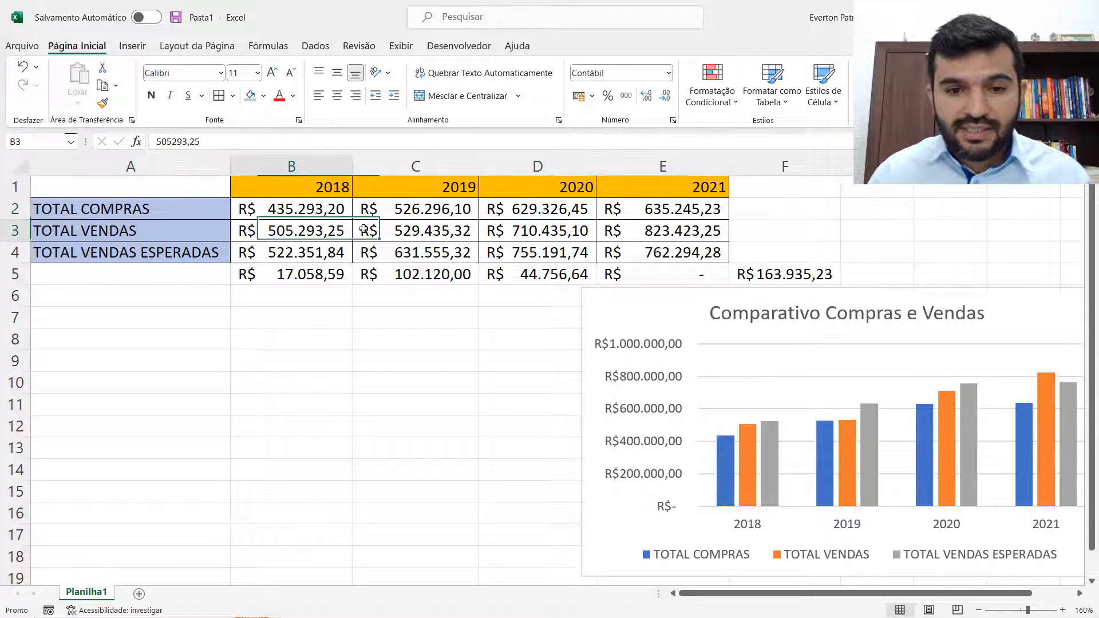
click(437, 232)
click(582, 236)
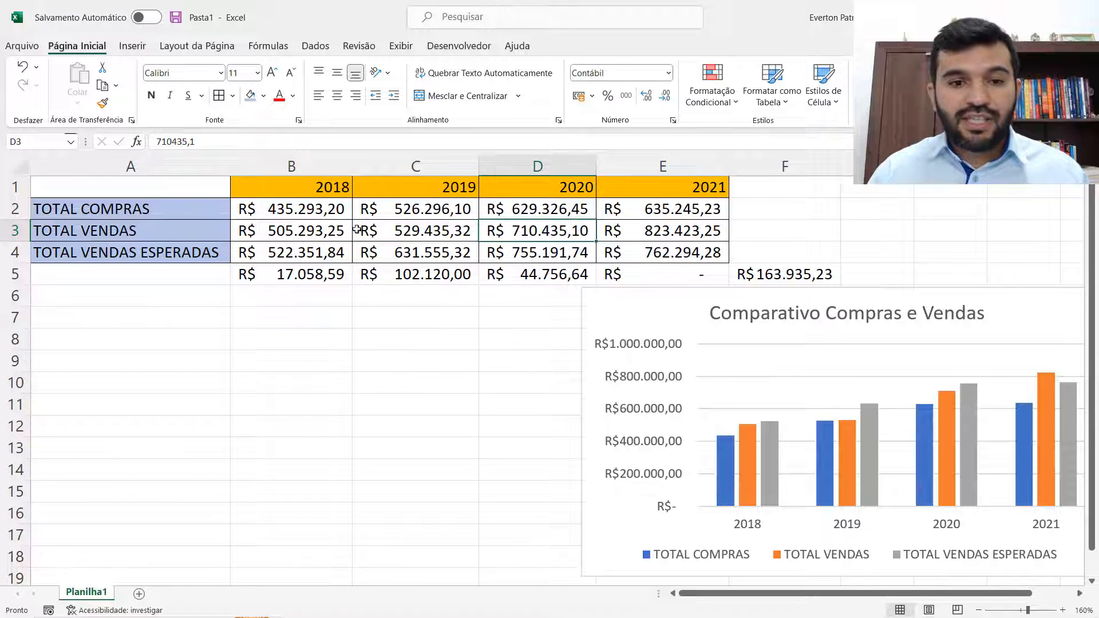
click(395, 210)
click(329, 185)
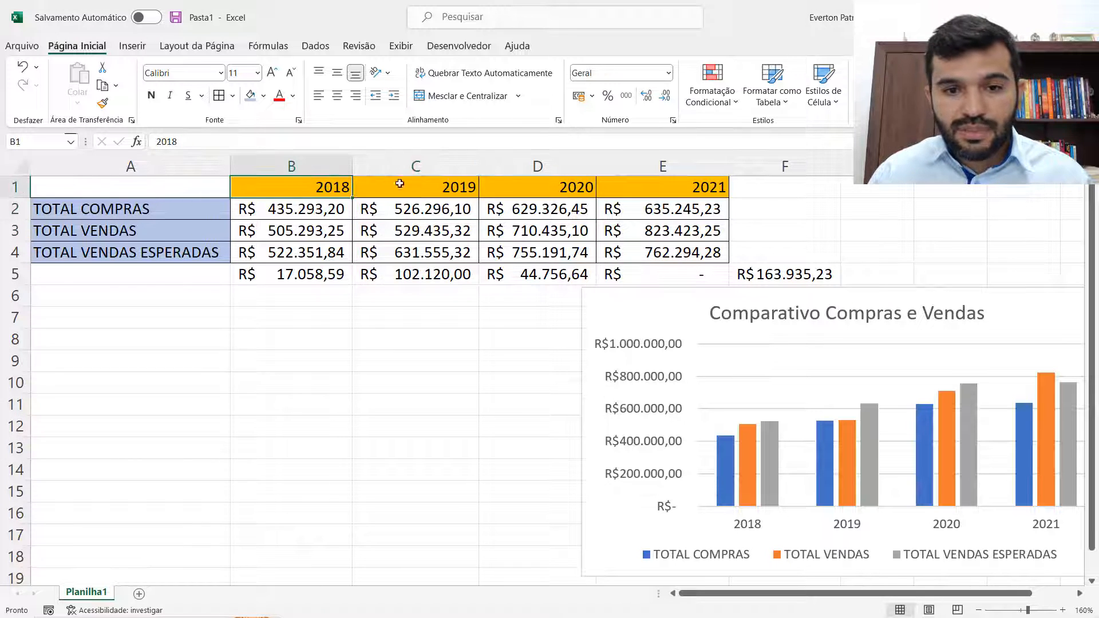
click(461, 187)
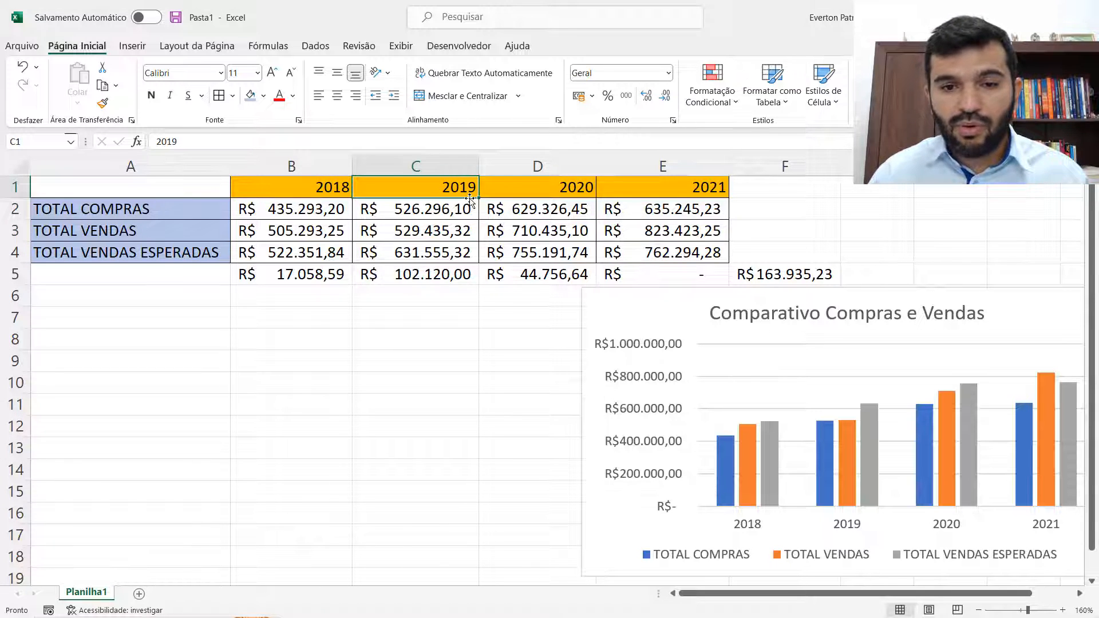
click(582, 188)
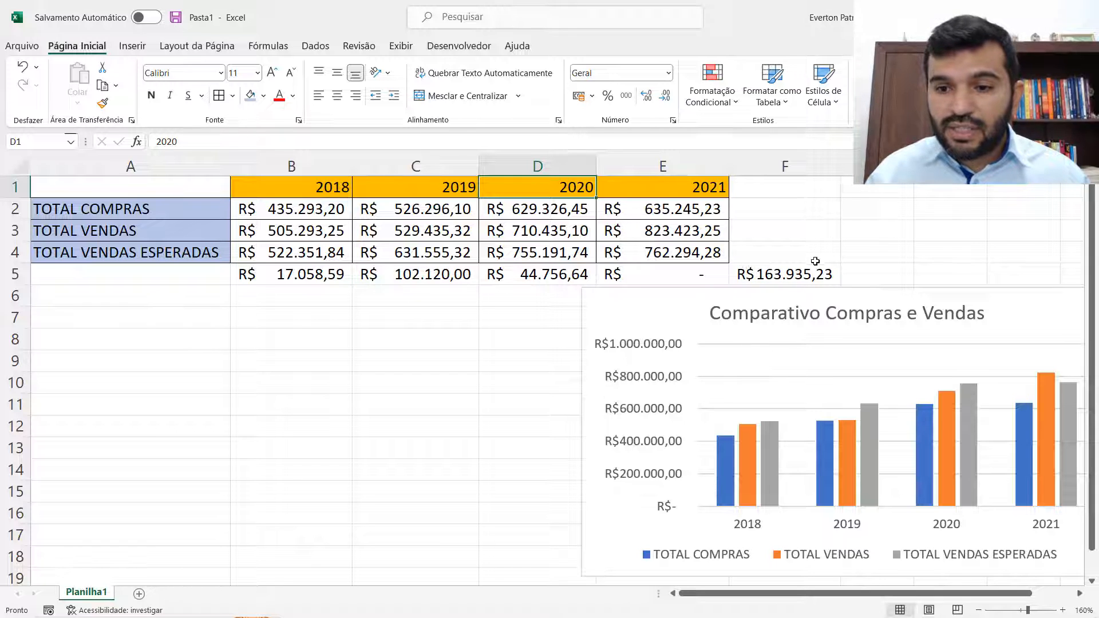
Review the yearly differences in row 5 and the sum formula in F5
drag(818, 267, 778, 274)
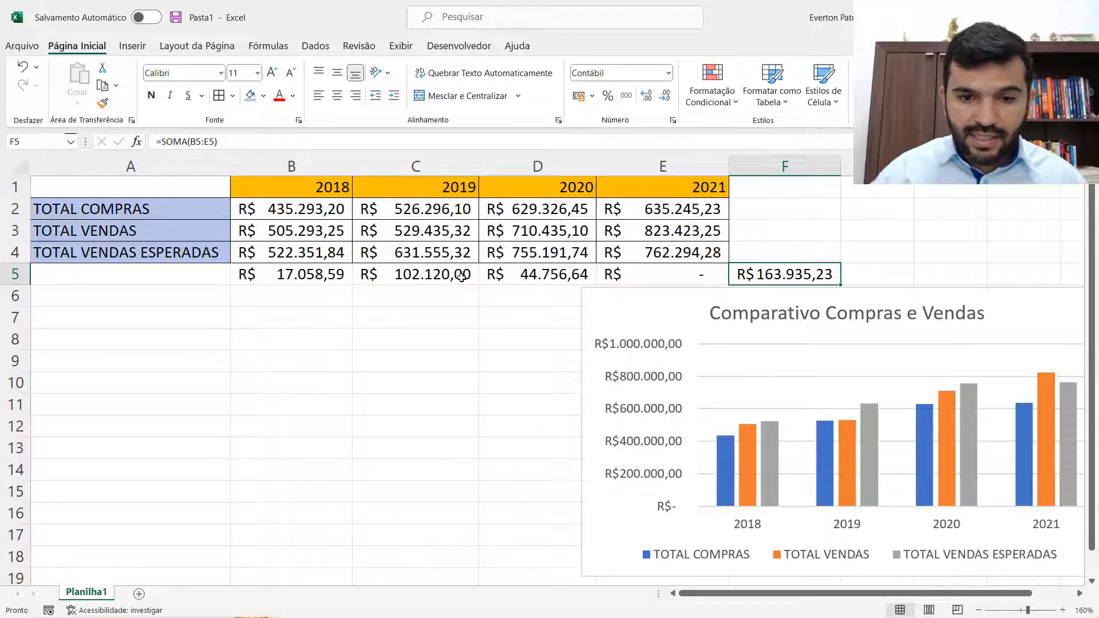
click(320, 272)
click(401, 275)
click(532, 274)
click(774, 278)
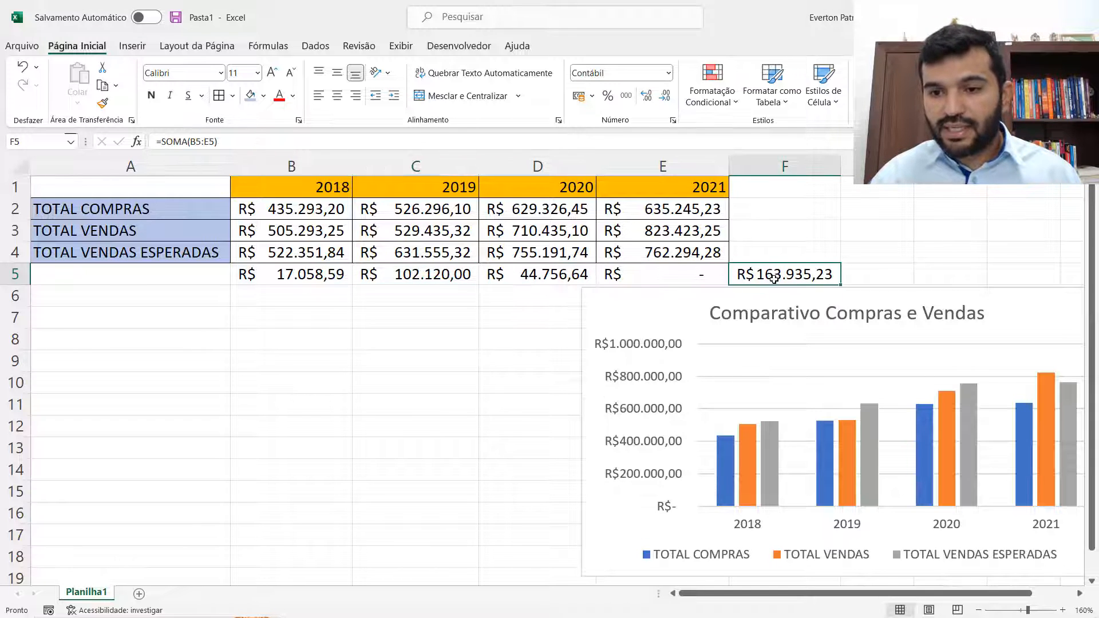